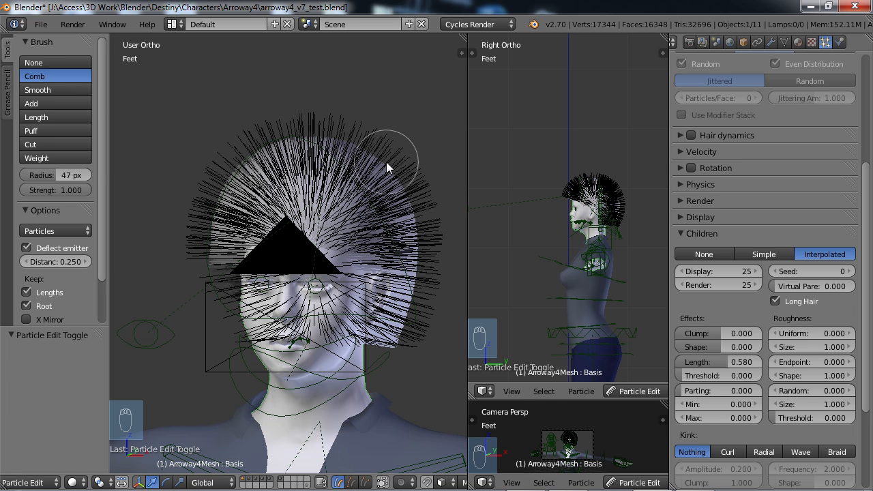
Comb the hair on the character's left side downward and even out the combed strands with the Smooth brush.
mouse_move(386, 161)
mouse_down()
mouse_move(417, 208)
mouse_move(410, 246)
mouse_up()
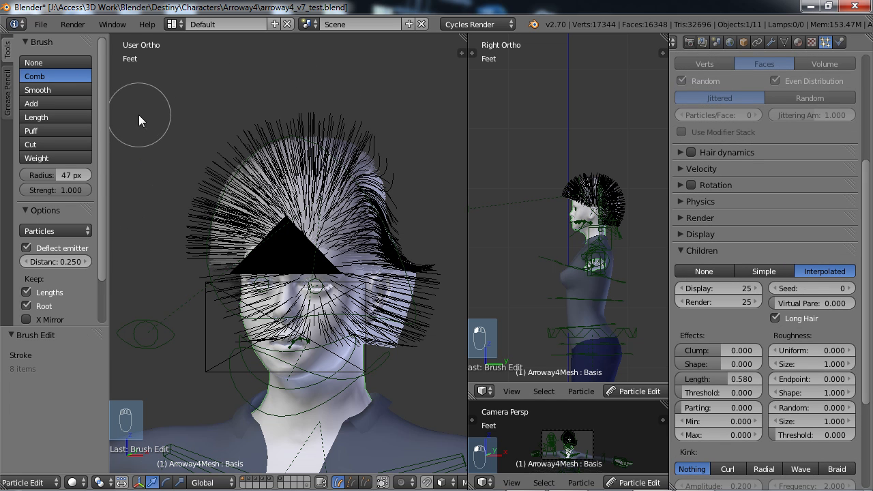
click(47, 89)
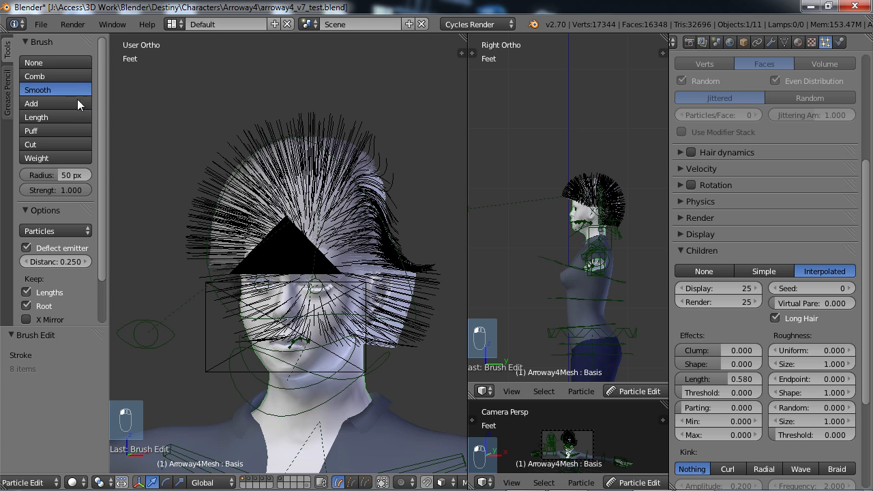
mouse_move(396, 239)
mouse_down()
mouse_move(413, 201)
mouse_move(401, 201)
mouse_move(417, 236)
mouse_move(430, 224)
mouse_move(415, 229)
mouse_move(382, 174)
mouse_move(434, 176)
mouse_up()
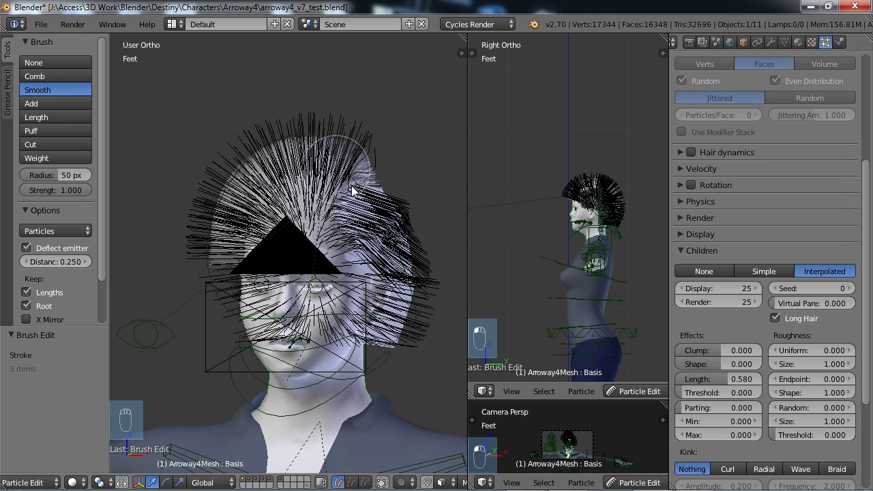
Switch to the Add brush and examine the combed hair from the front, side and three-quarter angles.
click(34, 105)
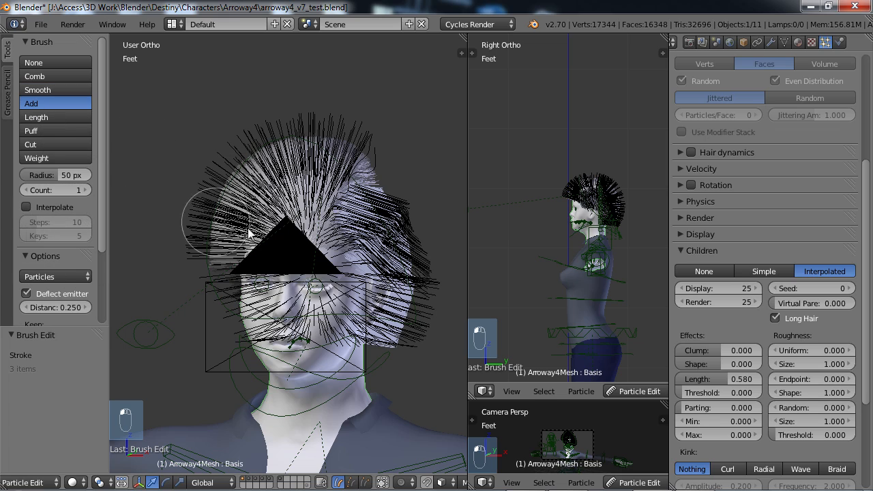
middle_drag(383, 256, 356, 250)
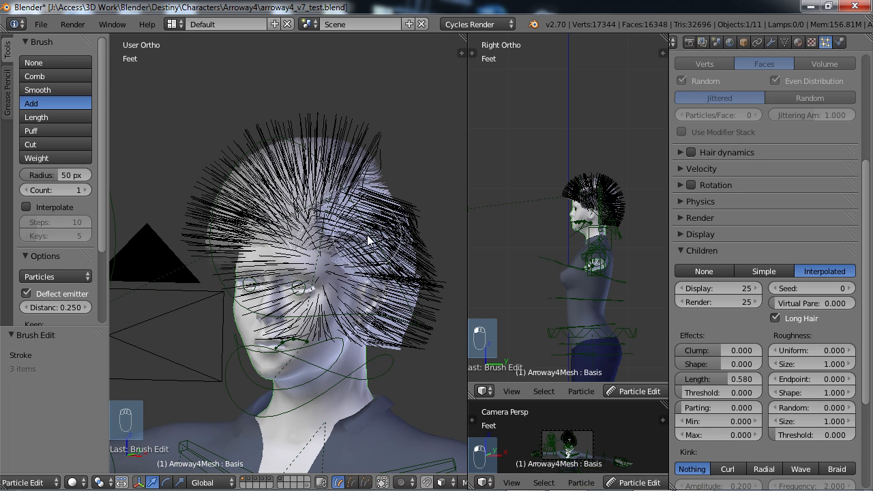
mouse_move(386, 253)
middle_down()
mouse_move(279, 238)
mouse_move(302, 256)
mouse_move(280, 262)
mouse_move(283, 269)
middle_up()
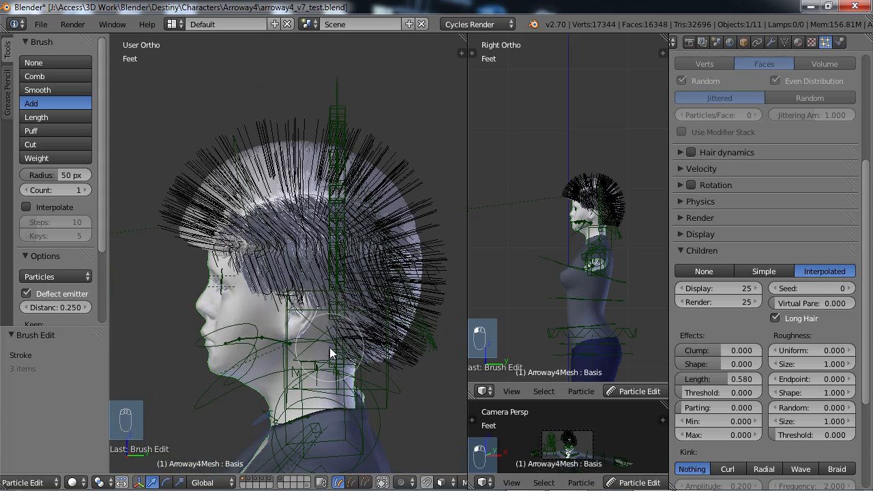
middle_drag(330, 347, 417, 342)
mouse_move(384, 277)
middle_down()
mouse_move(375, 260)
mouse_move(378, 268)
mouse_move(352, 257)
mouse_move(384, 263)
mouse_move(385, 277)
middle_up()
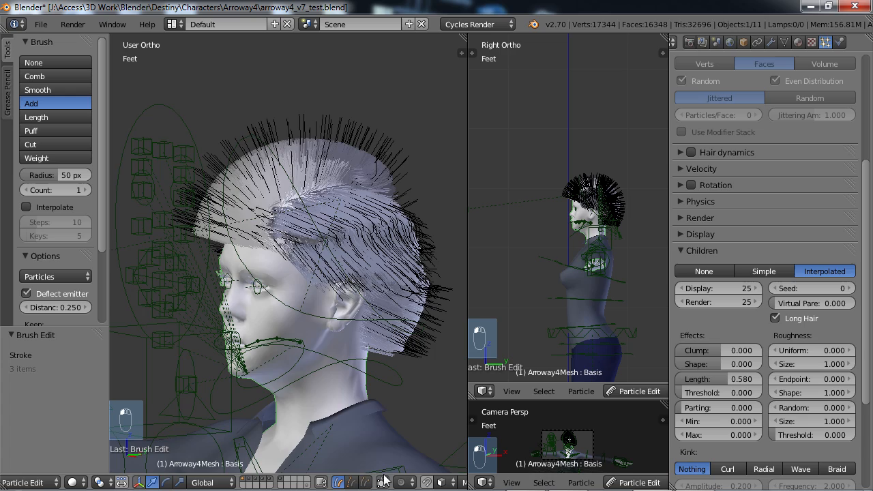
mouse_move(312, 253)
middle_down()
mouse_move(357, 258)
mouse_move(306, 255)
mouse_move(347, 259)
mouse_move(386, 282)
mouse_move(376, 279)
middle_up()
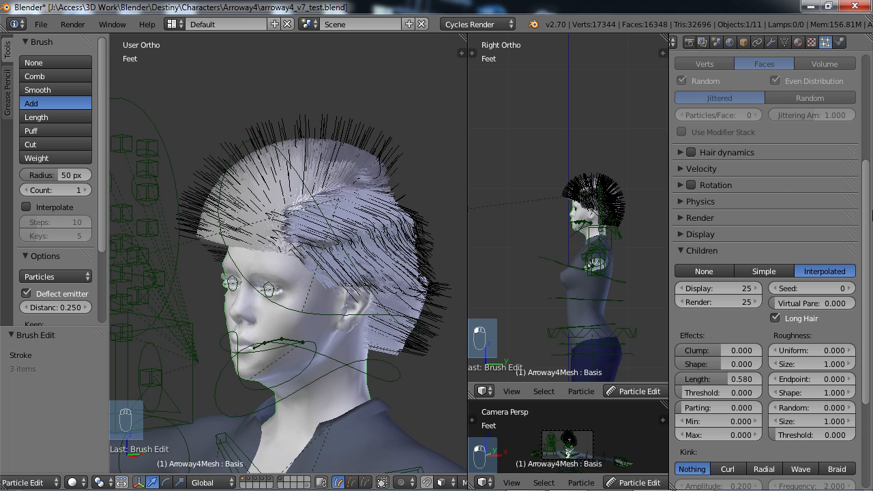
Review the hair particle system's Emission and Children settings alongside the hair on the head.
scroll(863, 205, up, 3)
scroll(864, 185, up, 3)
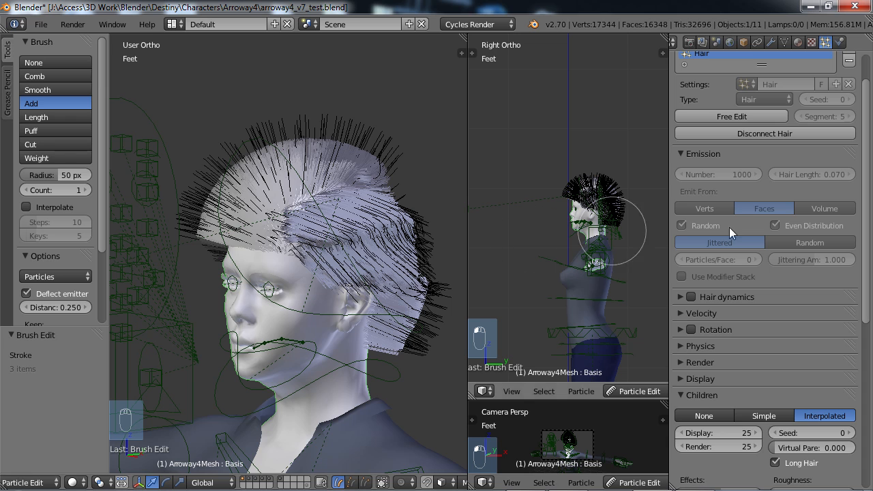
drag(868, 193, 864, 269)
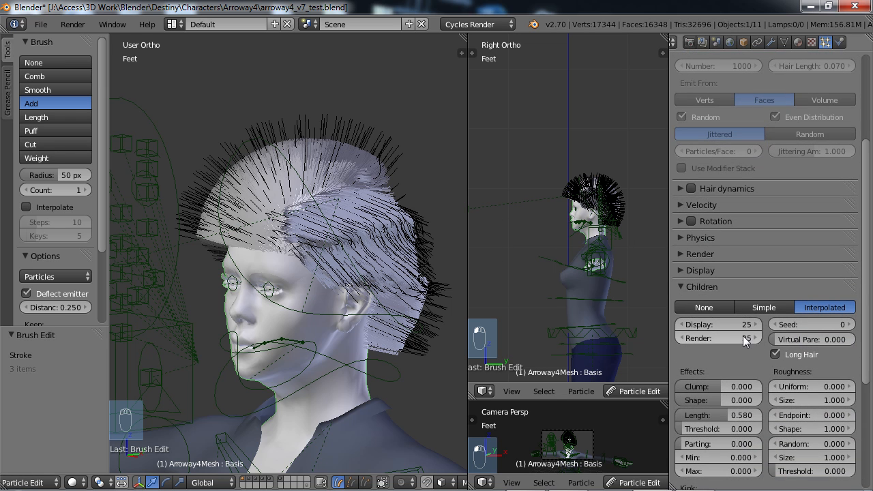
scroll(743, 336, down, 1)
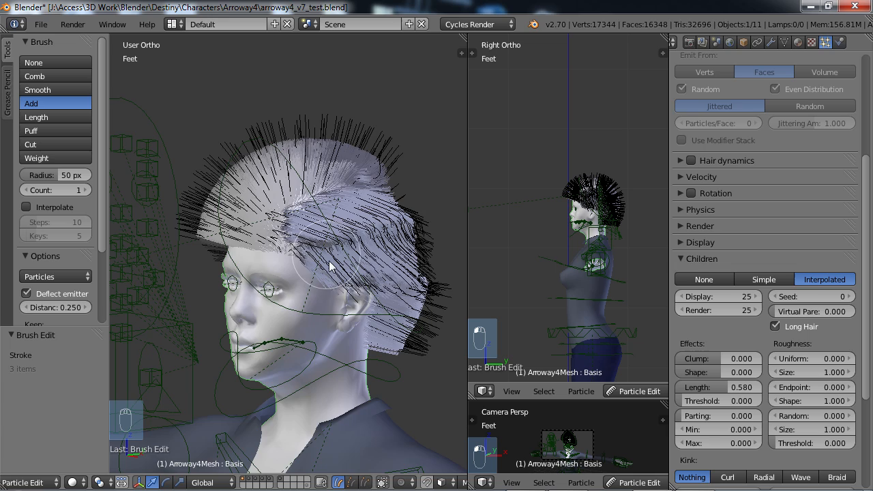
mouse_move(343, 260)
middle_down()
mouse_move(413, 262)
mouse_move(344, 259)
middle_up()
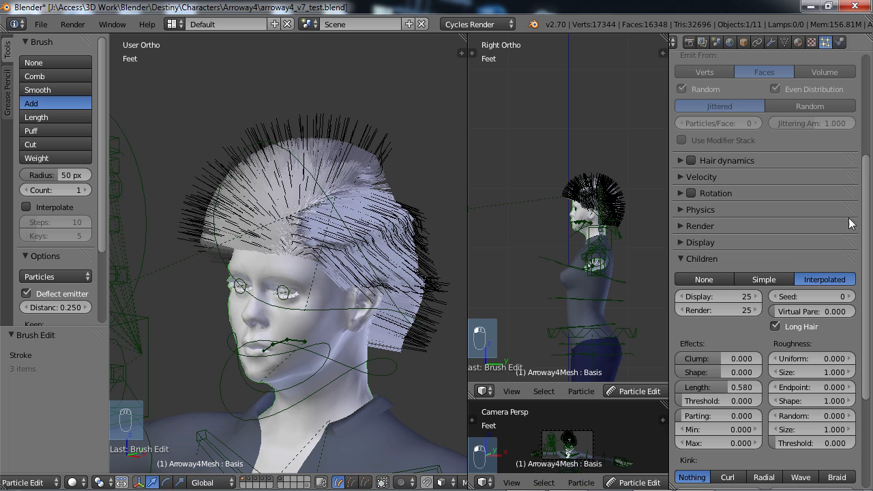
scroll(865, 219, up, 3)
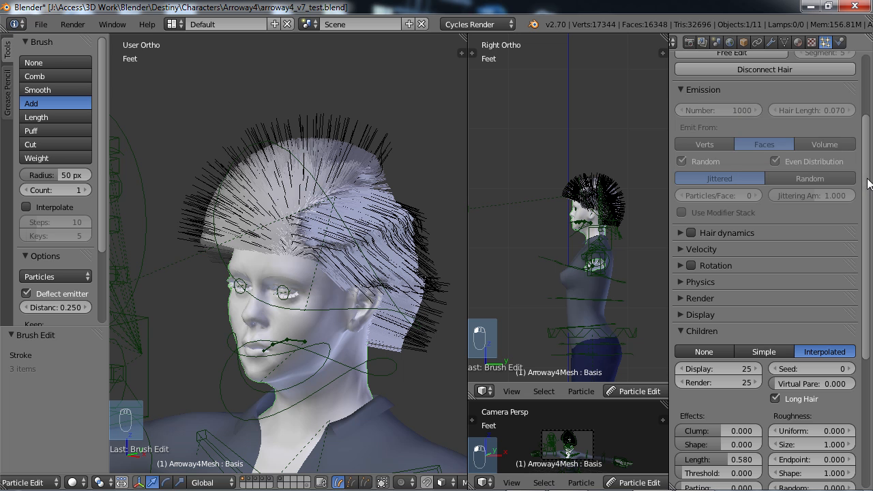
drag(869, 183, 870, 279)
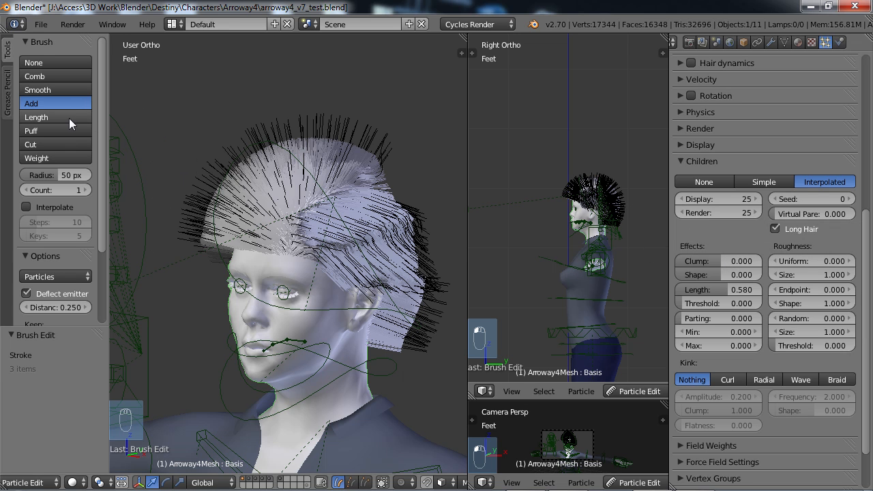
Try lengthening the hair at the nape with the Length brush set to Grow, and undo the strokes.
click(41, 117)
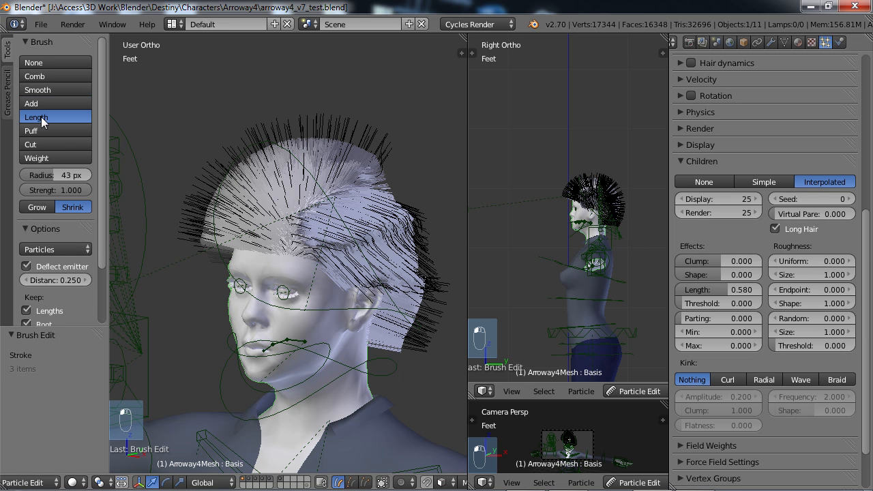
click(38, 207)
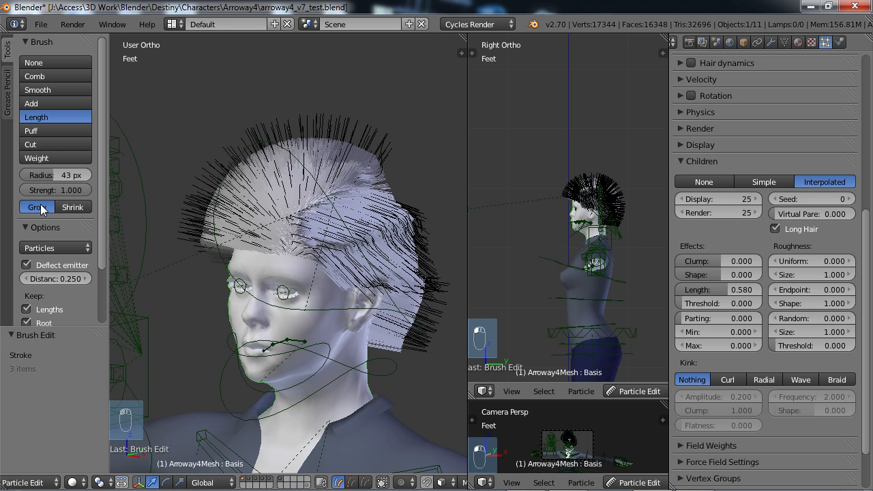
mouse_move(403, 335)
mouse_down()
mouse_move(401, 349)
mouse_move(438, 342)
mouse_move(415, 335)
mouse_move(437, 336)
mouse_up()
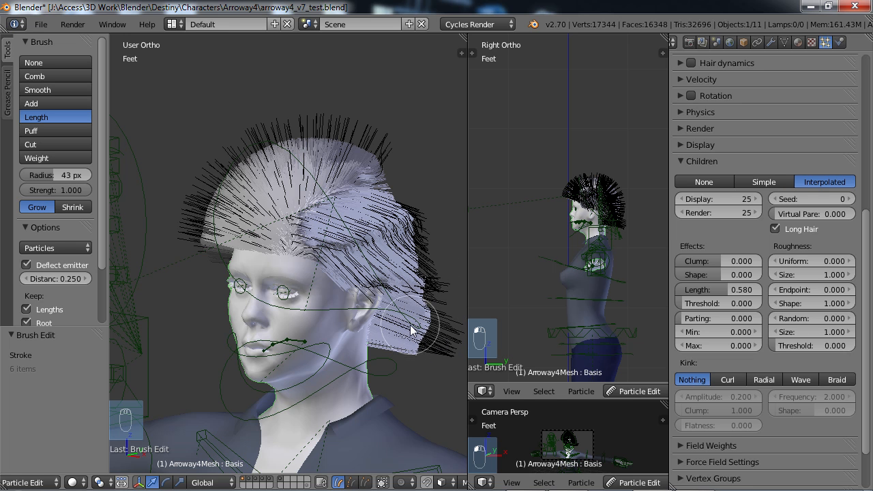
key(ctrl+z)
key(ctrl+z)
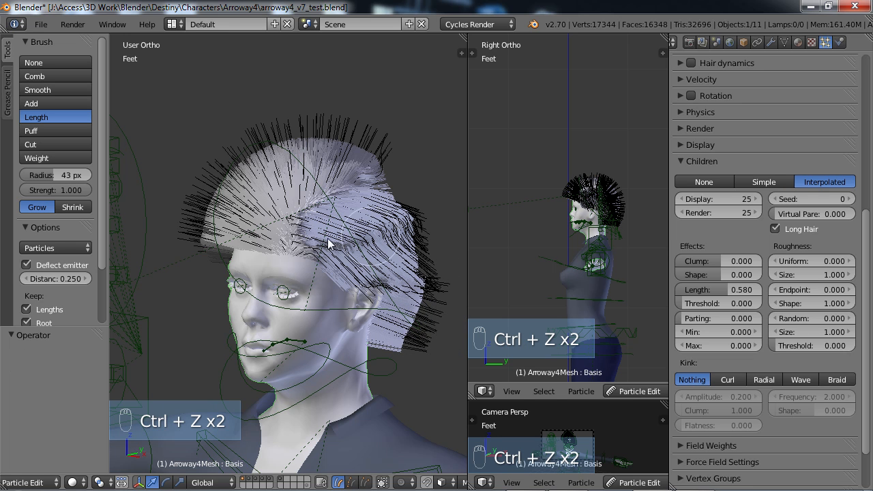
Set the Length brush to Shrink and shorten the strands at the nape.
click(88, 210)
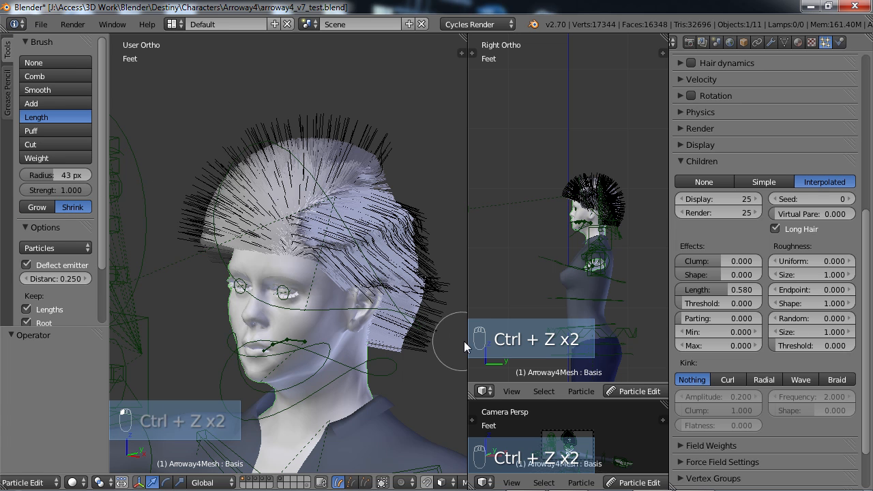
mouse_move(446, 344)
mouse_down()
mouse_move(434, 340)
mouse_move(431, 311)
mouse_up()
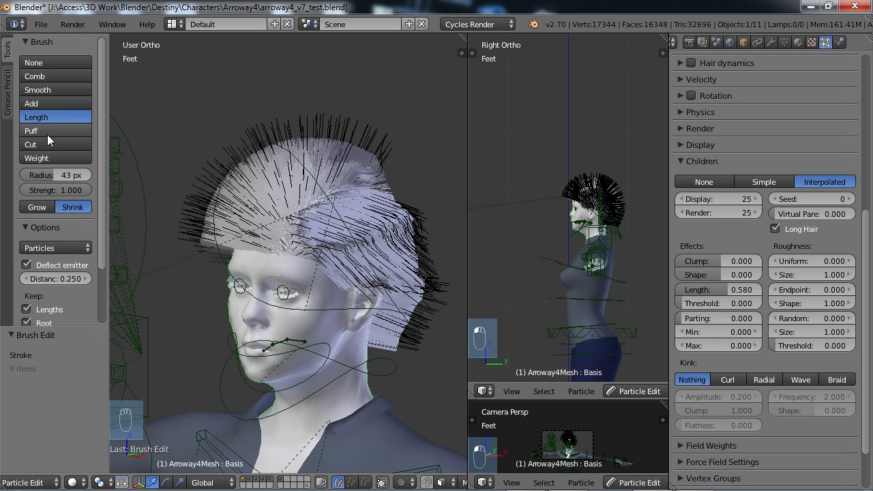
Comb the hair on the character's left side down and forward over the forehead, temple and ear.
click(40, 74)
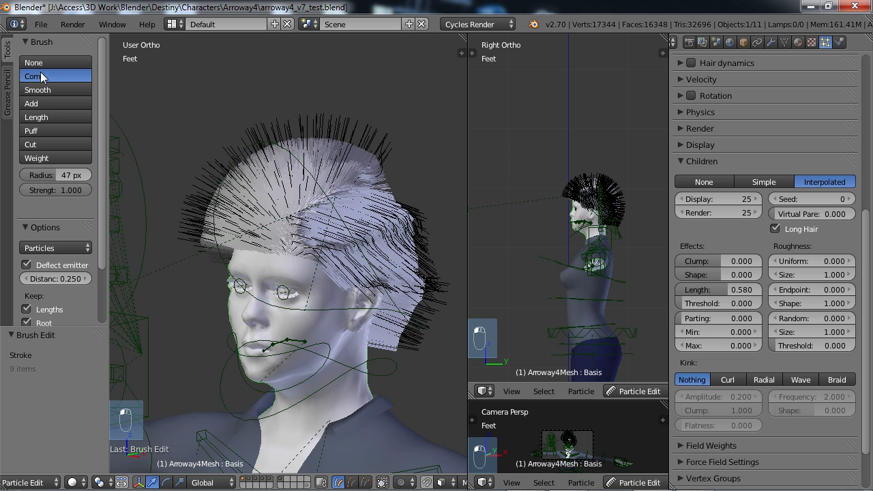
middle_drag(331, 239, 374, 261)
drag(407, 229, 347, 289)
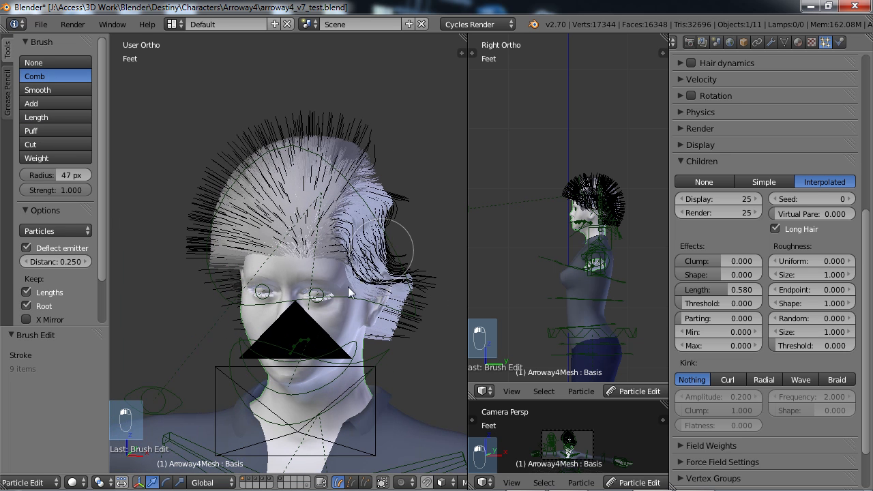
drag(383, 248, 356, 309)
drag(404, 260, 346, 320)
drag(388, 263, 325, 289)
middle_drag(379, 302, 276, 281)
drag(309, 238, 324, 291)
mouse_move(325, 296)
middle_down()
mouse_move(346, 343)
mouse_move(421, 306)
middle_up()
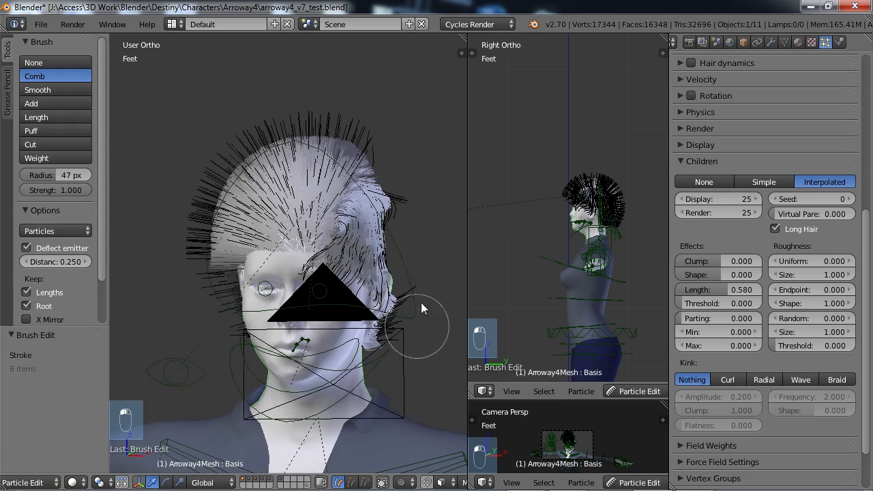
drag(403, 255, 400, 298)
middle_drag(400, 298, 328, 320)
drag(272, 281, 273, 280)
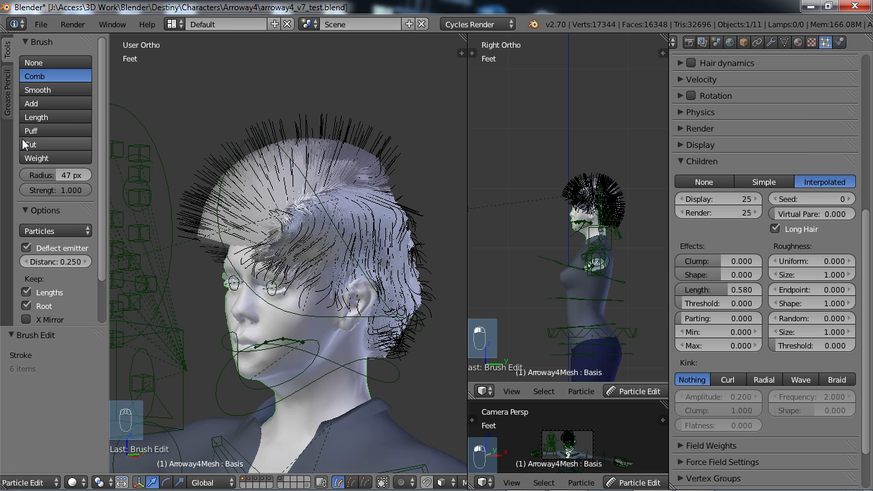
Lift the combed hair on the character's left side with the Puff brush in Add mode.
click(55, 131)
mouse_move(318, 330)
middle_down()
mouse_move(362, 317)
mouse_move(372, 289)
middle_up()
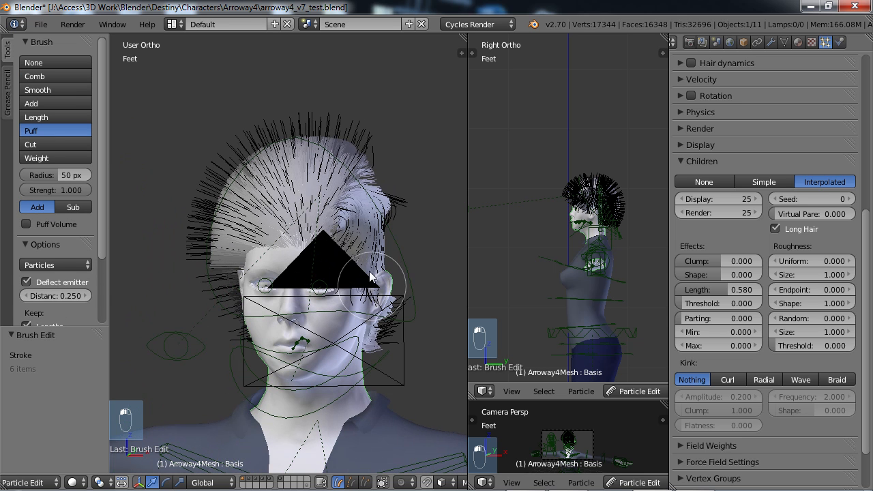
mouse_move(373, 258)
mouse_down()
mouse_move(364, 268)
mouse_move(331, 243)
mouse_move(403, 243)
mouse_move(349, 253)
mouse_up()
mouse_move(257, 230)
middle_down()
mouse_move(228, 202)
mouse_move(215, 242)
mouse_move(231, 316)
middle_up()
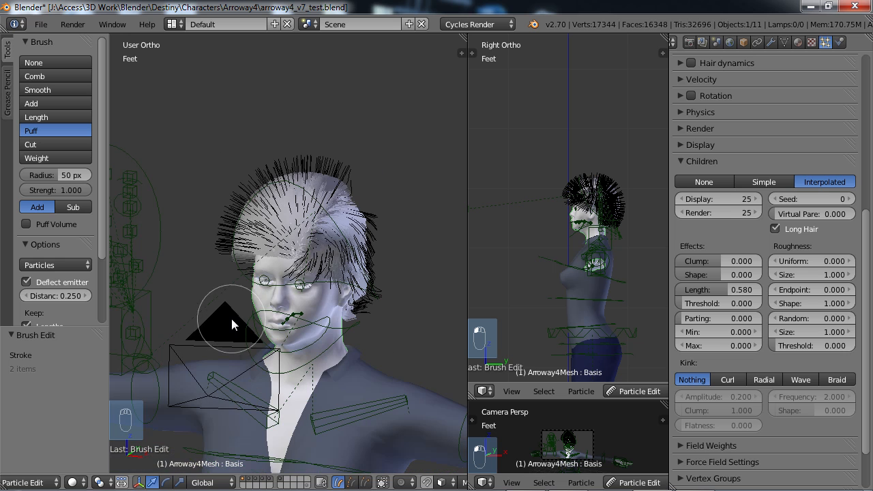
Switch to Object Mode and hide the camera in front of the character.
click(31, 483)
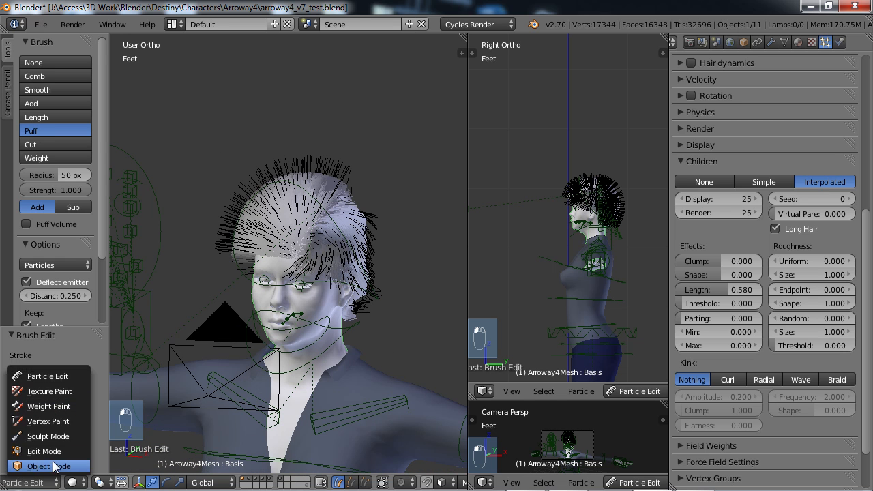
key(Return)
right_click(225, 345)
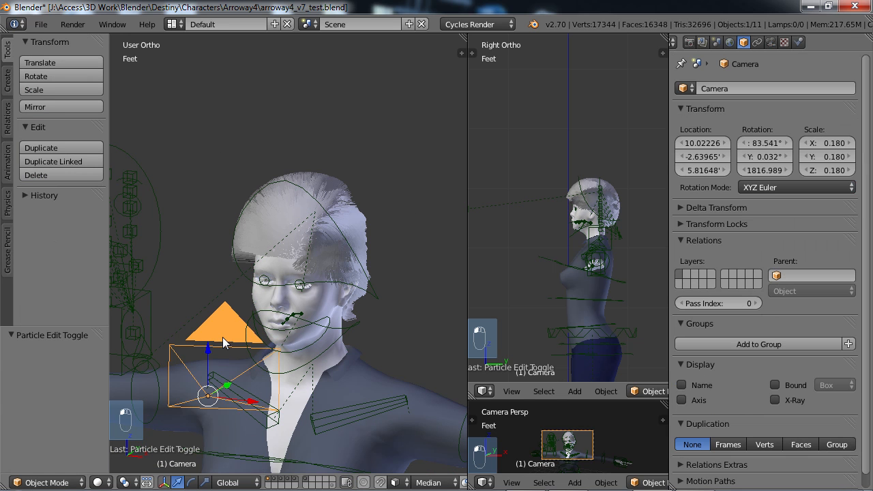
key(h)
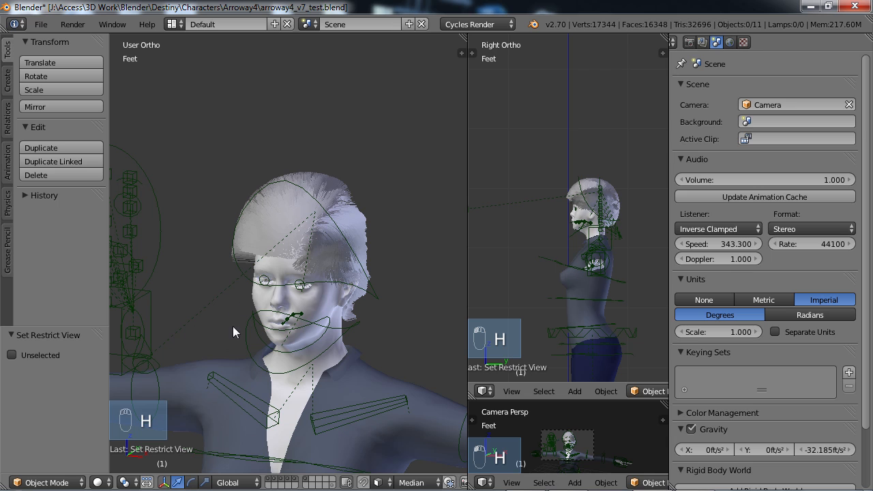
Select the character mesh and return to Particle Edit mode.
right_click(279, 266)
click(48, 482)
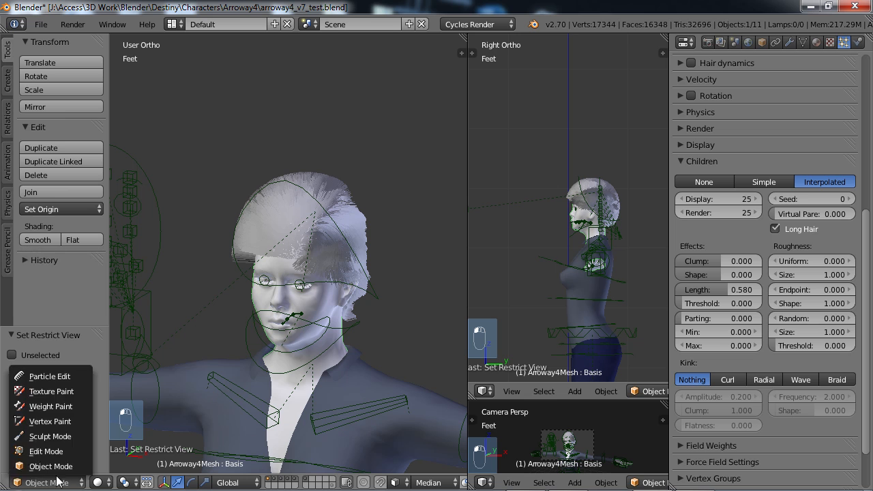
click(51, 376)
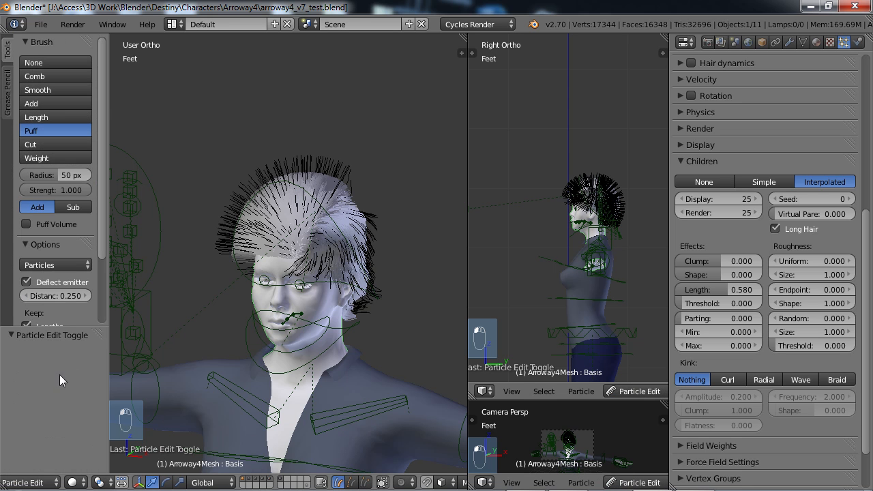
Trim the strand tips behind the ear at the nape with the Cut brush.
click(48, 144)
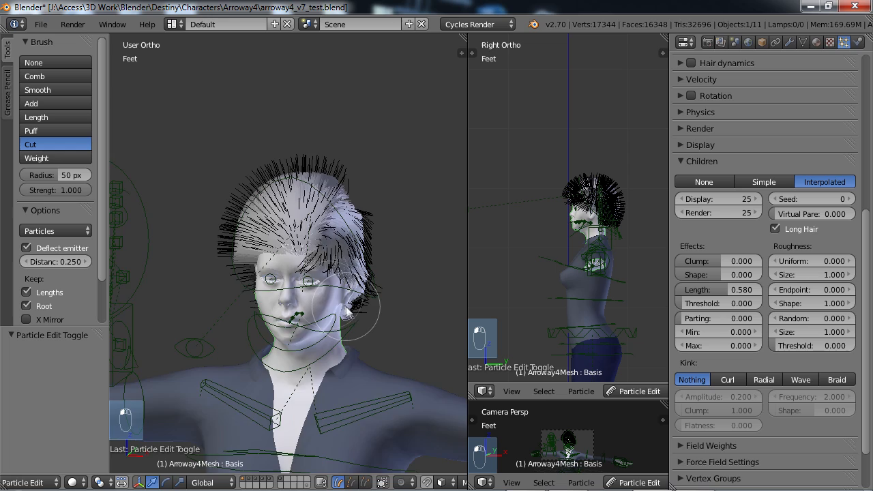
scroll(347, 312, up, 5)
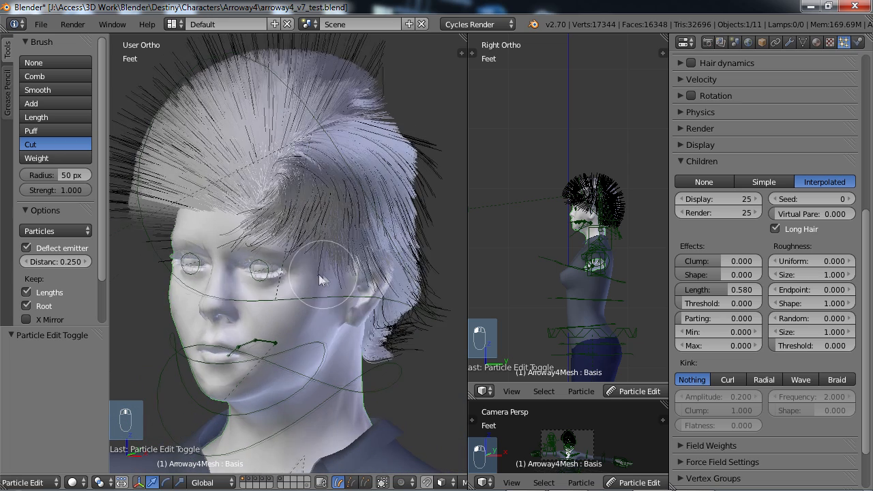
middle_drag(319, 275, 316, 274)
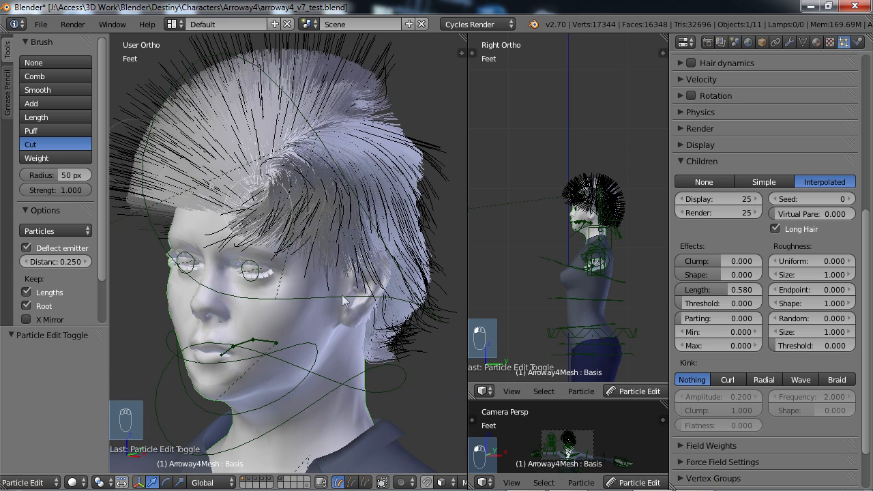
drag(441, 348, 429, 373)
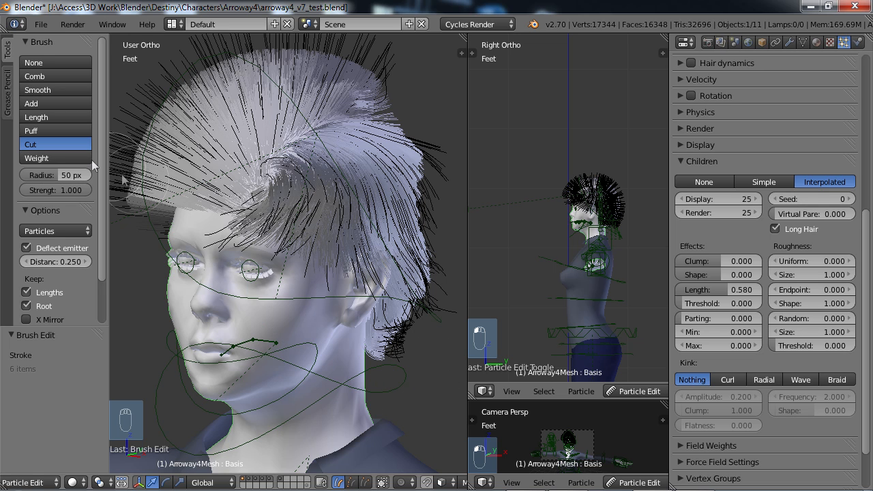
Paint full weight onto the hair strands above the forehead and around the ear with the Weight brush.
click(37, 158)
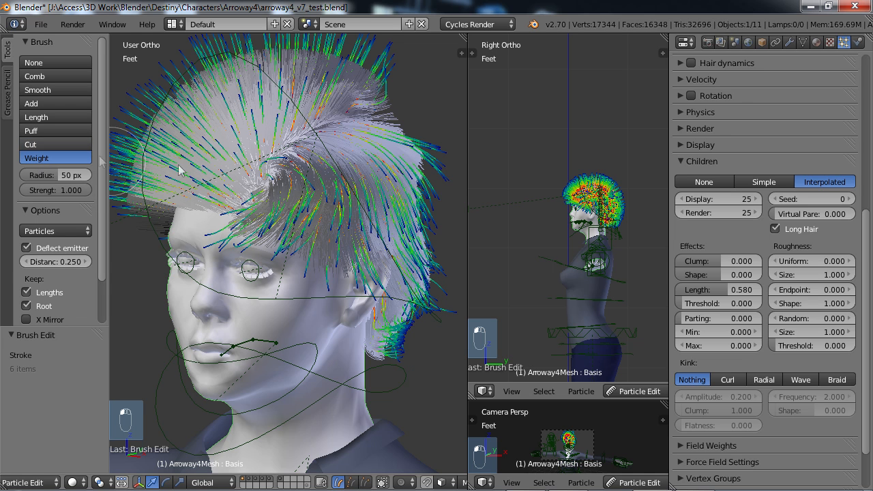
mouse_move(287, 232)
mouse_down()
mouse_move(300, 231)
mouse_move(412, 300)
mouse_move(310, 232)
mouse_up()
mouse_move(310, 232)
middle_down()
mouse_move(400, 230)
mouse_move(302, 224)
middle_up()
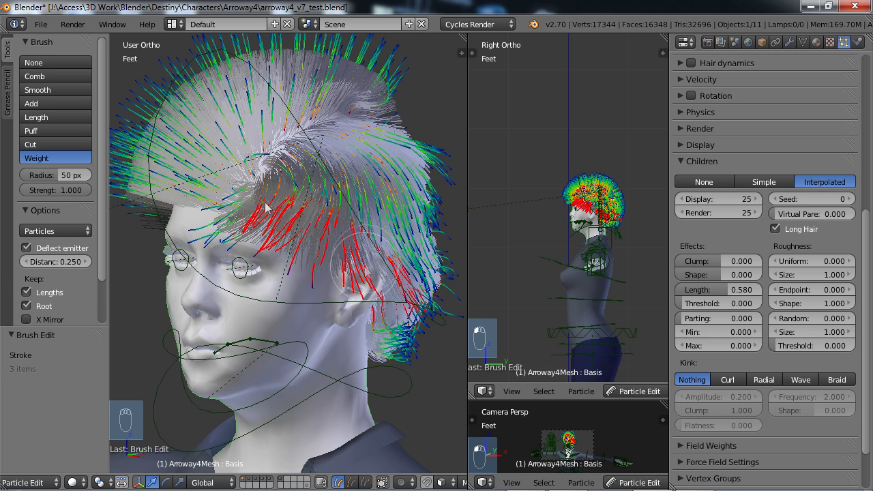
Switch to the Comb brush and set its radius to 22 px.
click(53, 76)
middle_drag(313, 226, 327, 227)
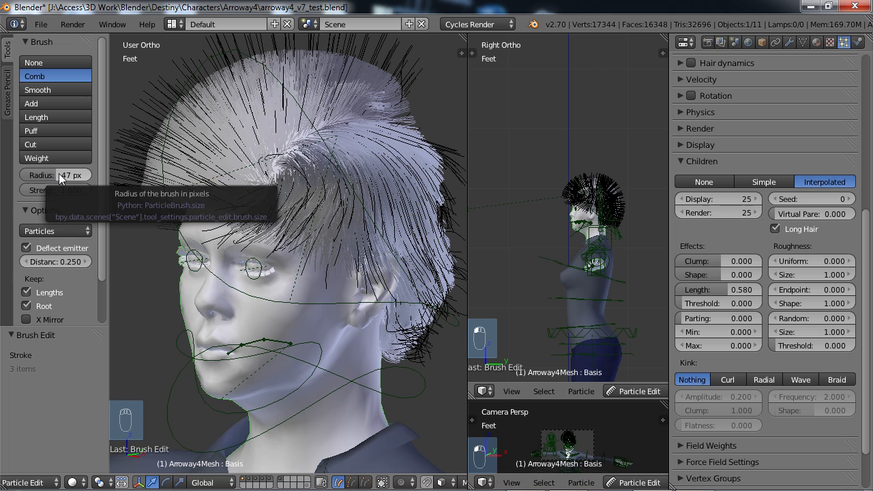
mouse_move(59, 173)
mouse_down()
mouse_move(88, 176)
mouse_move(34, 176)
mouse_up()
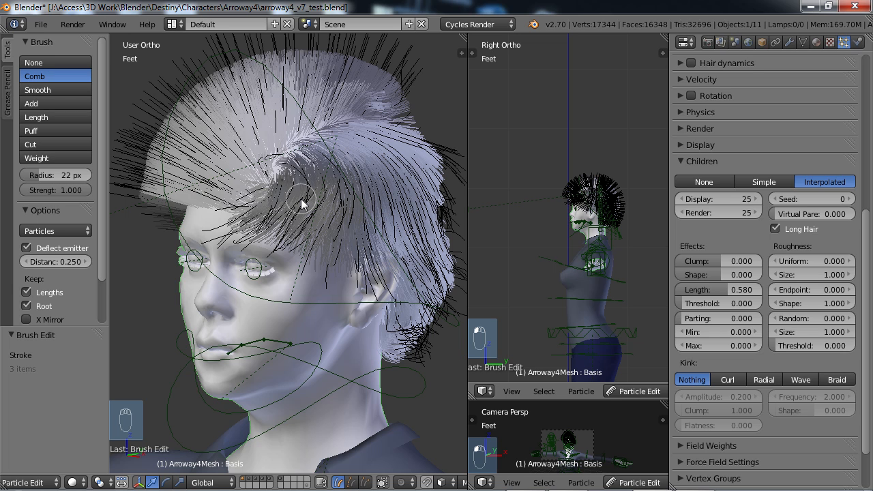
Maximize the 3D view around the head and resize the Comb brush interactively to a 46 px radius.
key(ctrl+Up)
scroll(388, 258, down, 1)
shift+middle_drag(420, 217, 363, 255)
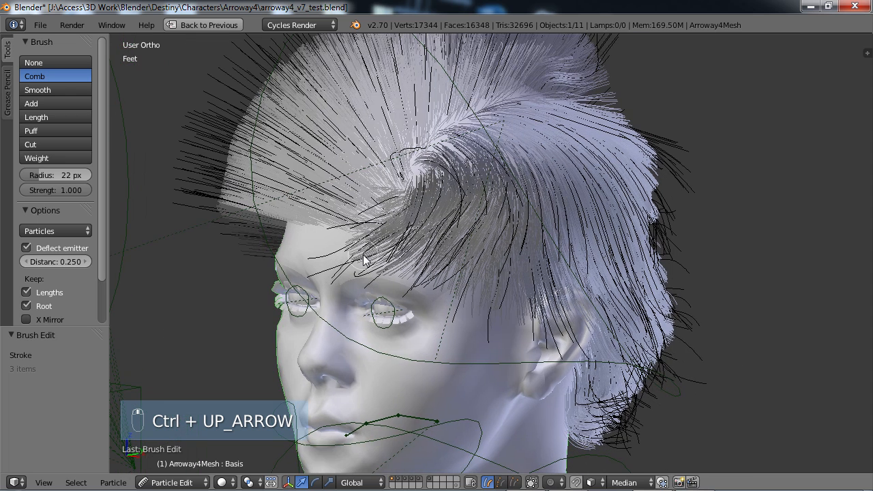
key(f)
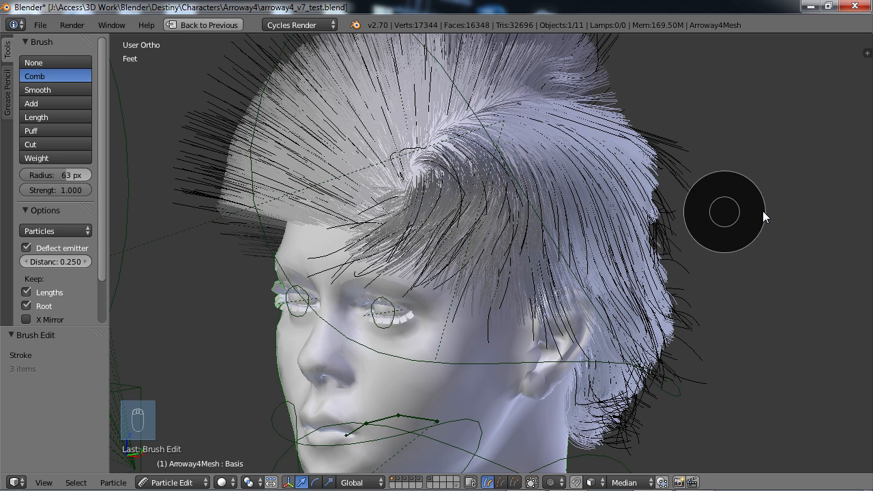
click(757, 210)
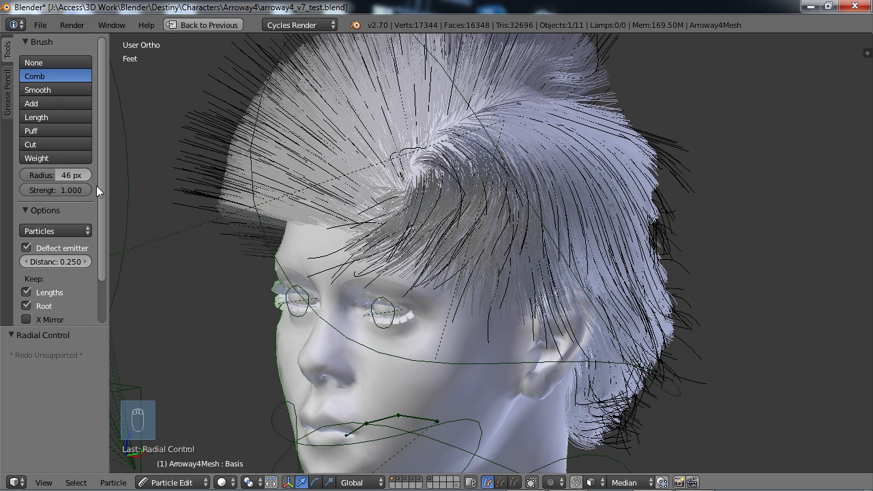
Comb the front hair sideways towards the ear, reduce the brush strength to 0.526, and undo the test strokes.
middle_drag(168, 205, 497, 229)
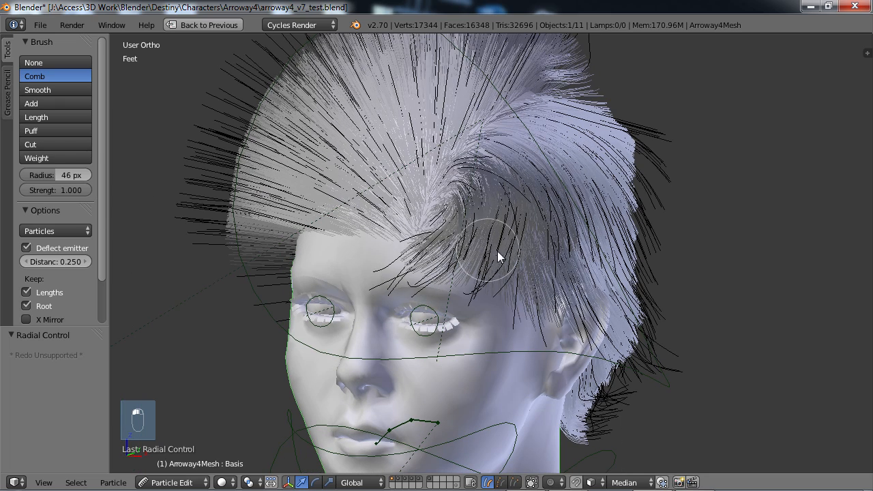
drag(497, 257, 581, 303)
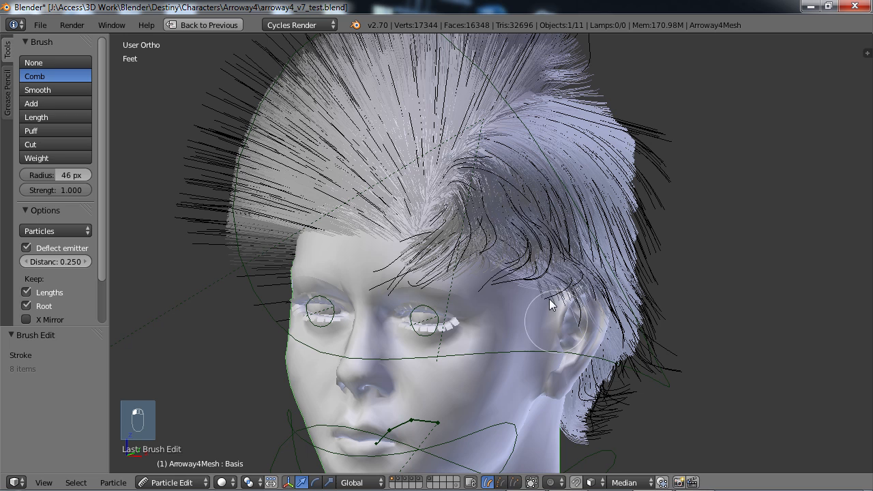
key(ctrl+z)
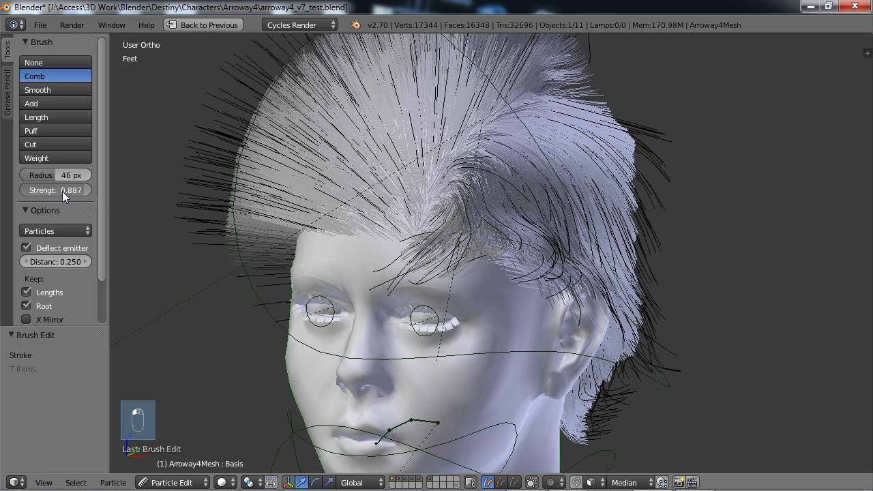
mouse_move(611, 297)
mouse_down()
mouse_move(526, 275)
mouse_move(519, 261)
mouse_up()
key(ctrl+z)
key(ctrl+z)
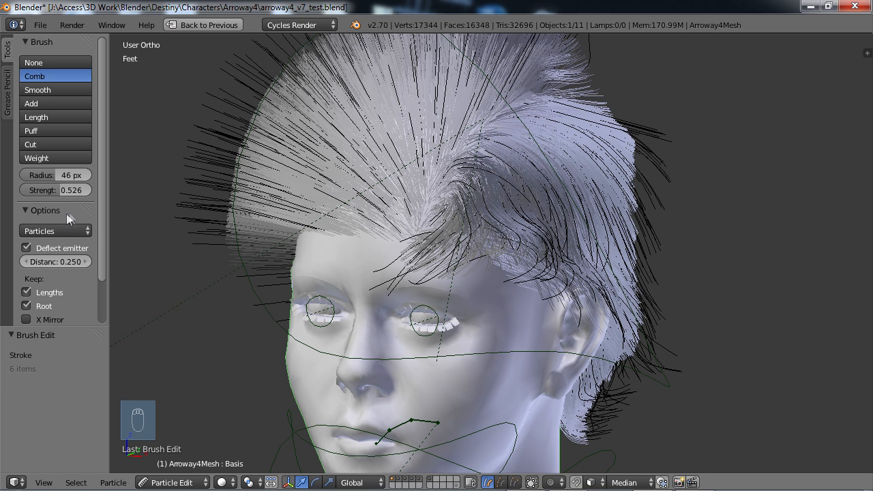
Keep the edit type at Particles and comb the side hair inward and down over the temple from a frontal view.
click(85, 232)
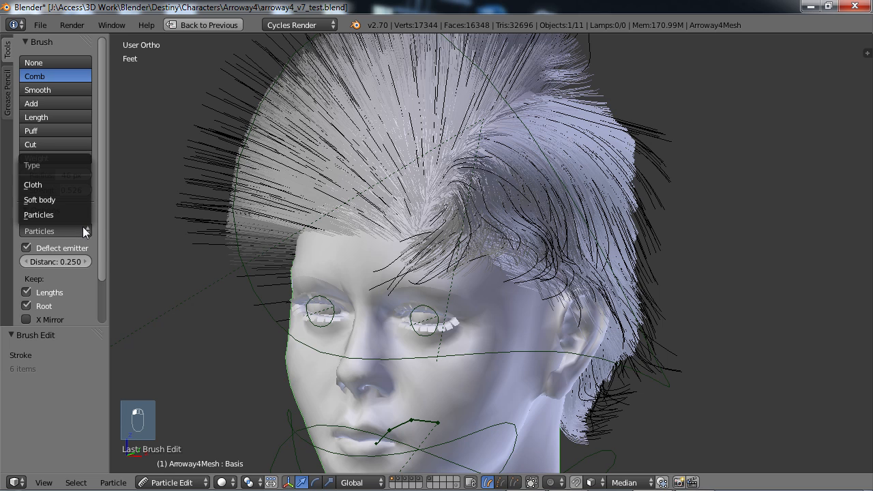
click(41, 230)
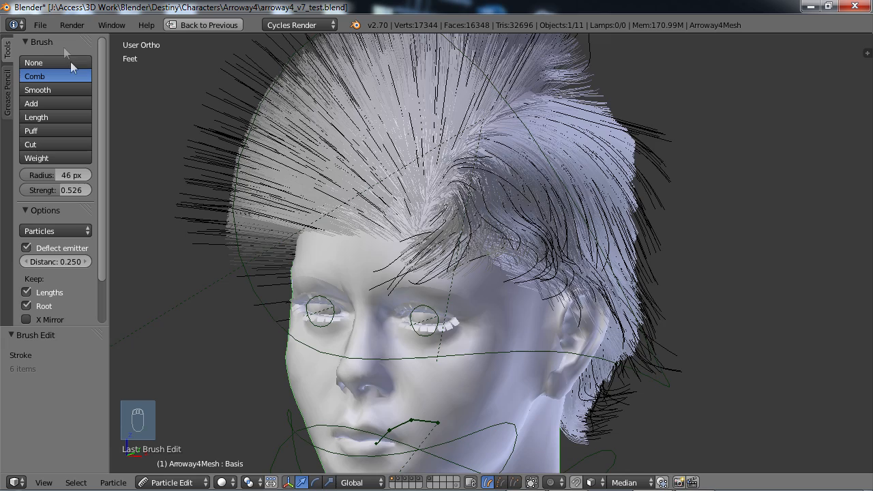
middle_drag(529, 320, 581, 299)
drag(606, 264, 543, 274)
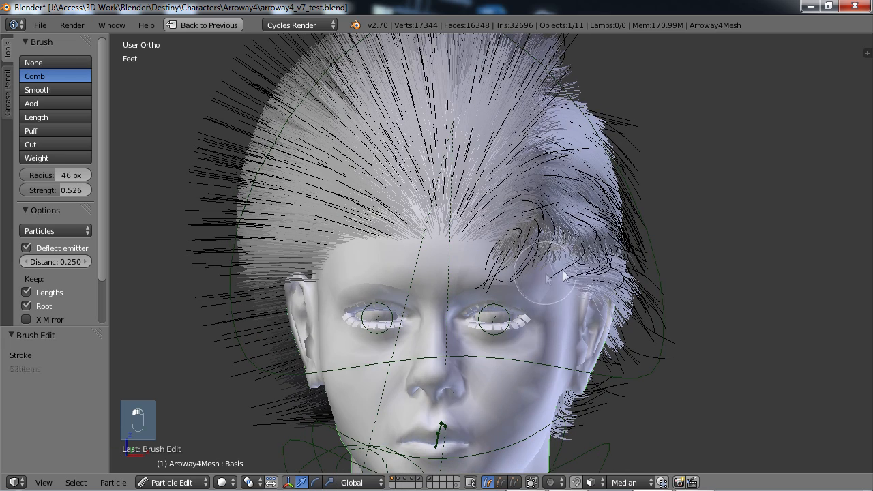
drag(592, 251, 523, 253)
mouse_move(617, 208)
mouse_down()
mouse_move(552, 294)
mouse_move(528, 278)
mouse_up()
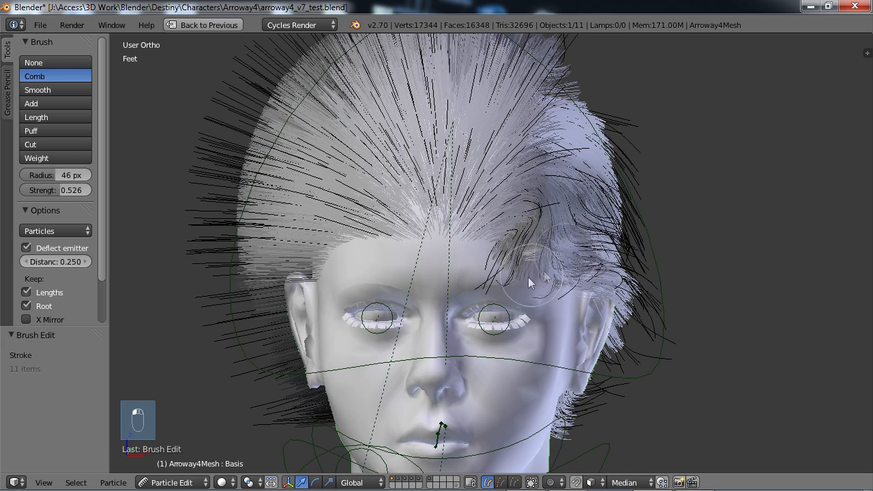
drag(599, 262, 544, 298)
mouse_move(603, 284)
mouse_down()
mouse_move(539, 295)
mouse_move(516, 268)
mouse_move(563, 284)
mouse_move(535, 301)
mouse_up()
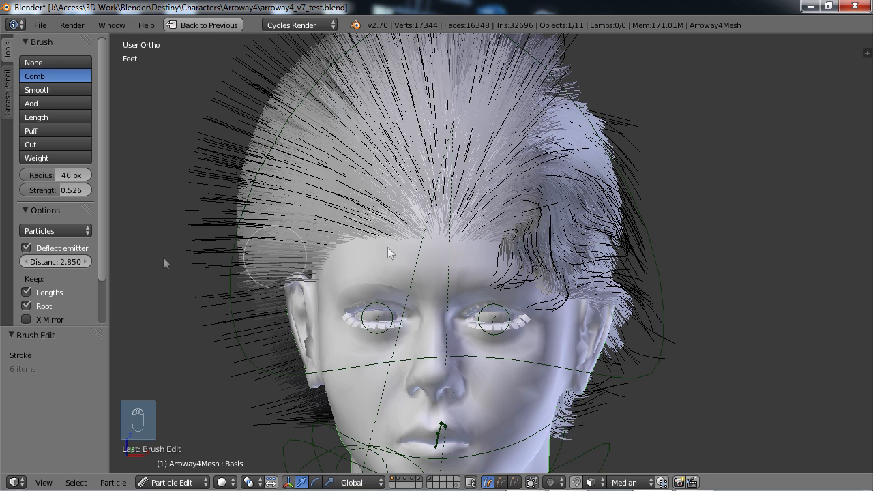
Comb the temple hair with an emitter deflection distance of 2.850, and again with the distance set to 0.050.
mouse_move(513, 258)
mouse_down()
mouse_move(585, 253)
mouse_move(566, 225)
mouse_move(540, 247)
mouse_move(588, 193)
mouse_move(579, 239)
mouse_move(541, 232)
mouse_move(593, 225)
mouse_move(618, 249)
mouse_move(602, 251)
mouse_move(547, 315)
mouse_up()
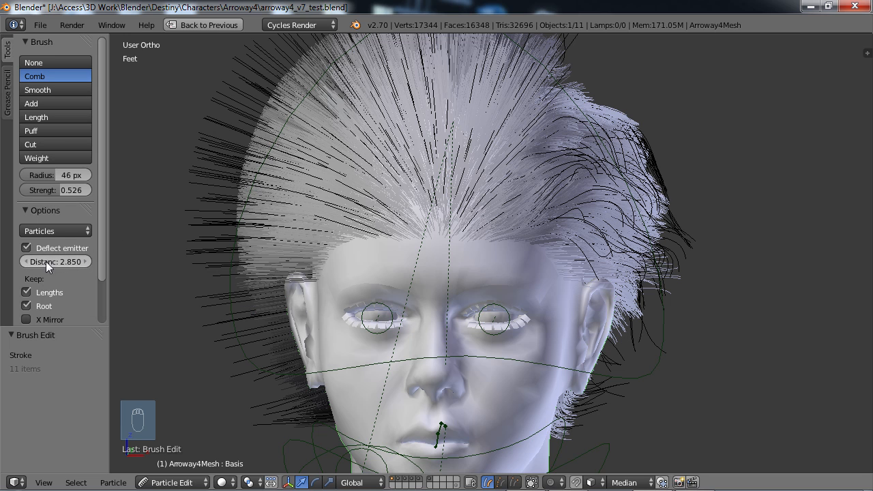
mouse_move(608, 230)
mouse_down()
mouse_move(655, 266)
mouse_move(526, 243)
mouse_up()
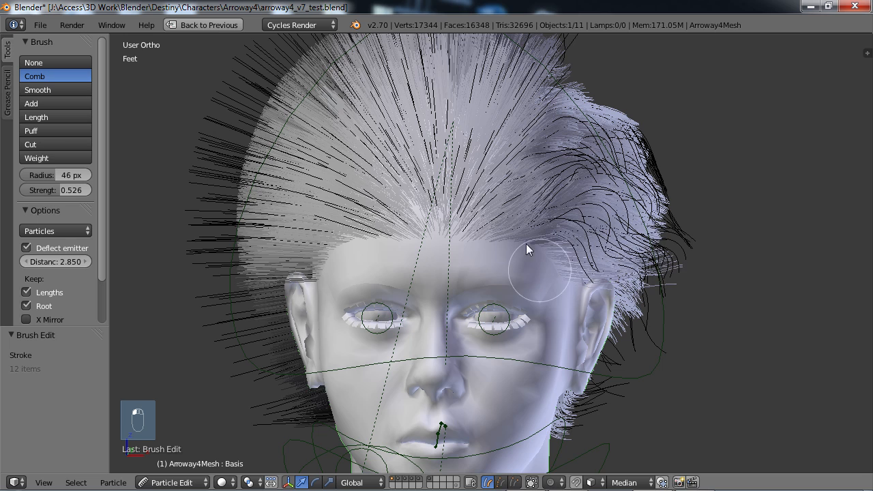
drag(73, 260, 59, 261)
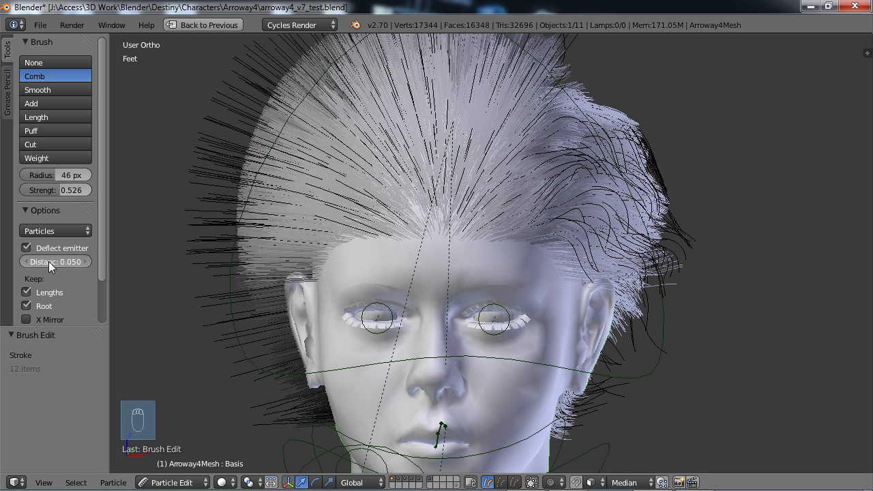
mouse_move(555, 280)
mouse_down()
mouse_move(584, 273)
mouse_move(525, 273)
mouse_up()
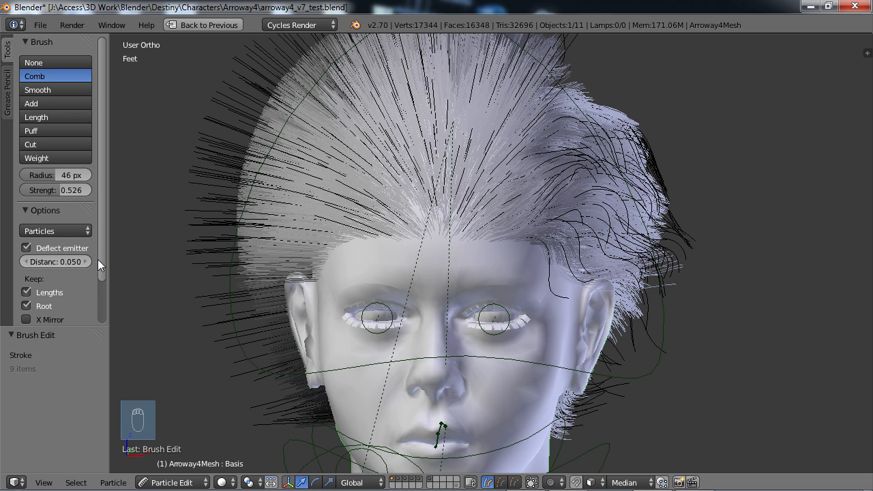
Set the emitter deflection distance to 0.5 and comb the strands at the temple.
click(74, 262)
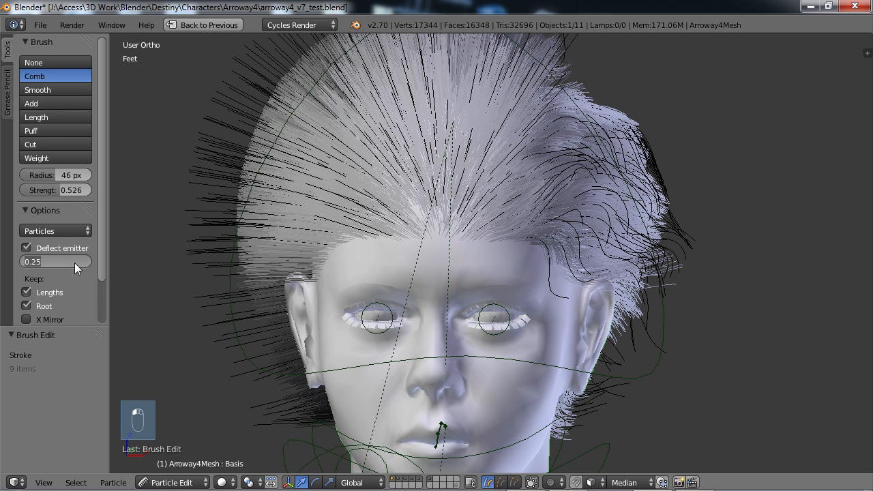
text(0.5)
key(Return)
mouse_move(563, 235)
mouse_down()
mouse_move(558, 299)
mouse_move(517, 321)
mouse_move(586, 264)
mouse_up()
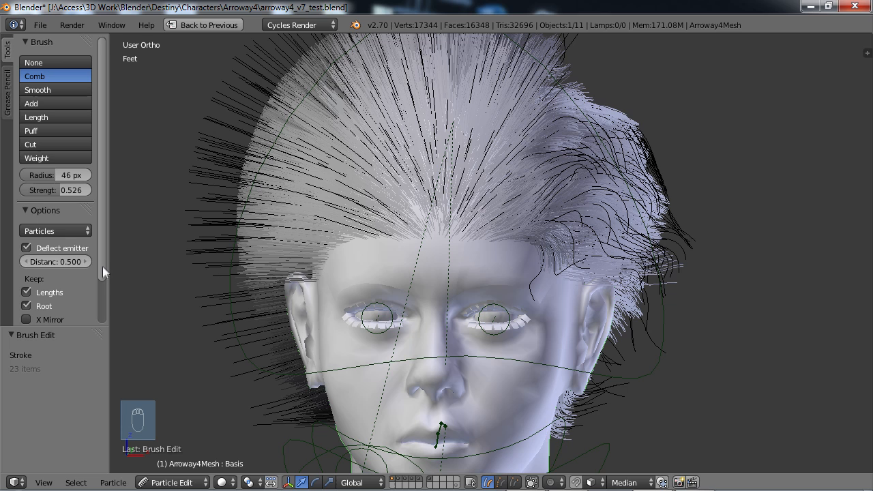
Turn off the drawing of child hairs to inspect only the guide strands, and turn it back on.
drag(103, 262, 102, 284)
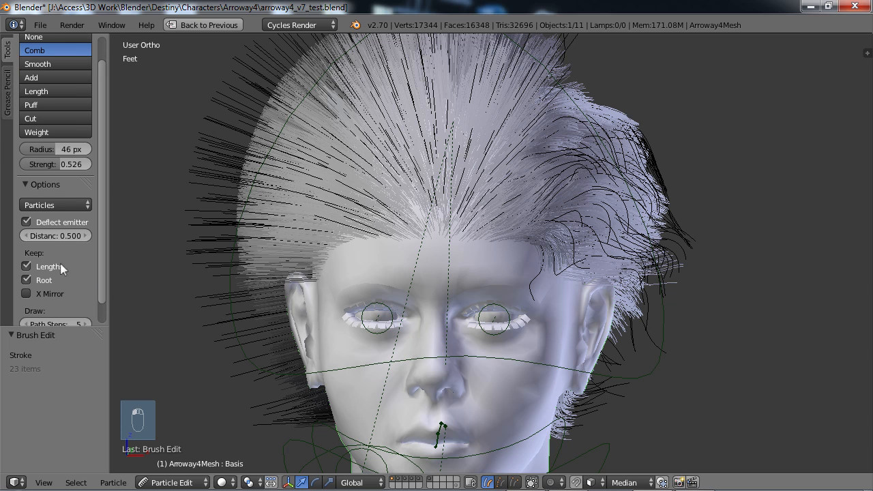
scroll(106, 254, down, 1)
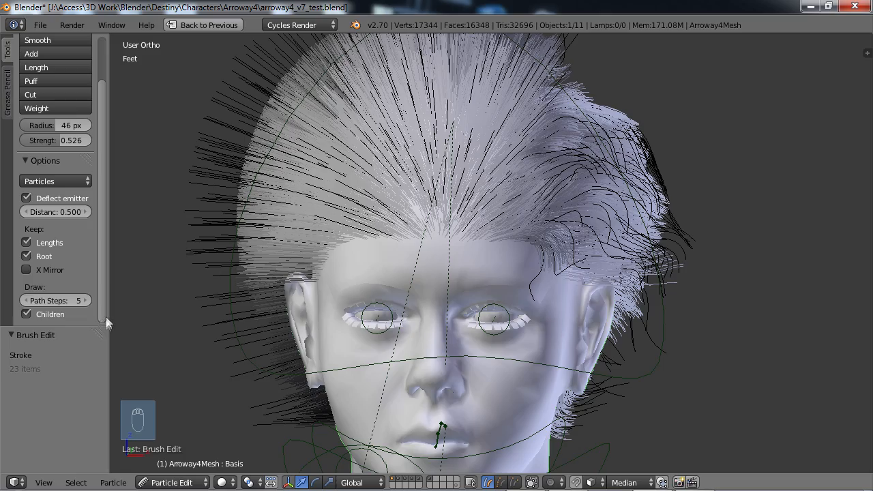
middle_drag(690, 219, 228, 296)
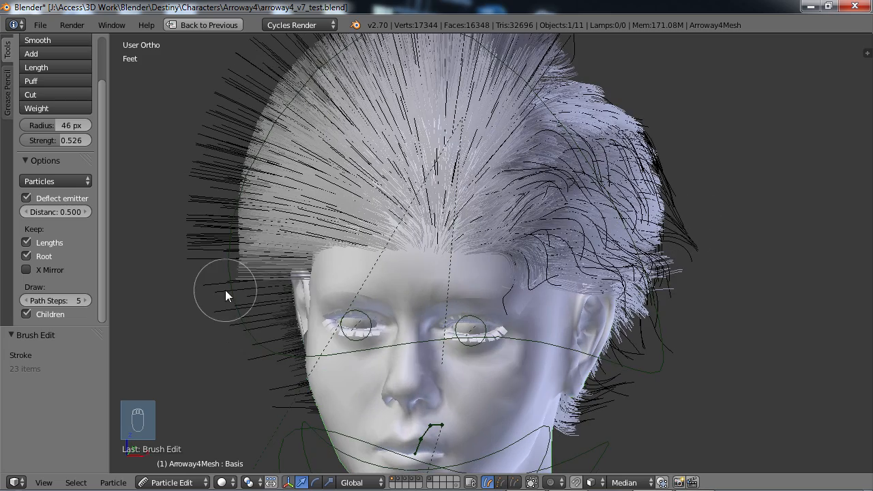
click(27, 313)
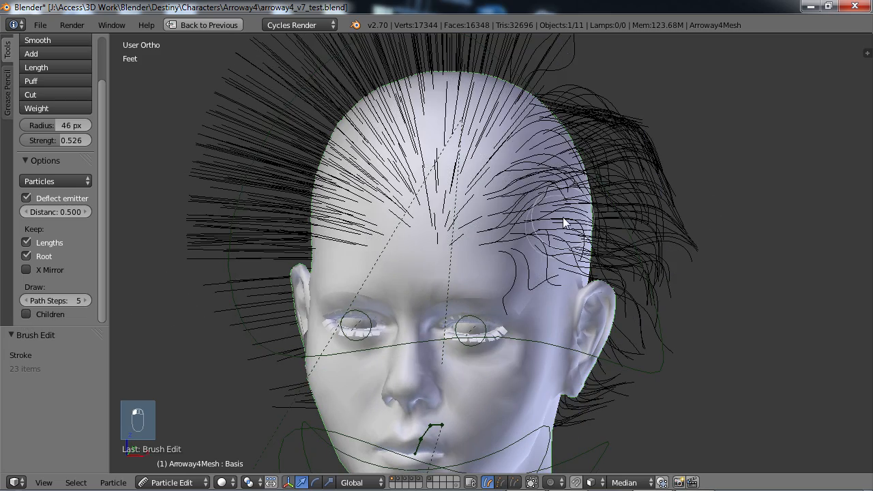
mouse_move(563, 217)
middle_down()
mouse_move(500, 220)
mouse_move(638, 179)
mouse_move(503, 230)
mouse_move(587, 204)
mouse_move(498, 202)
mouse_move(525, 209)
mouse_move(515, 203)
mouse_move(484, 252)
mouse_move(567, 243)
mouse_move(557, 245)
middle_up()
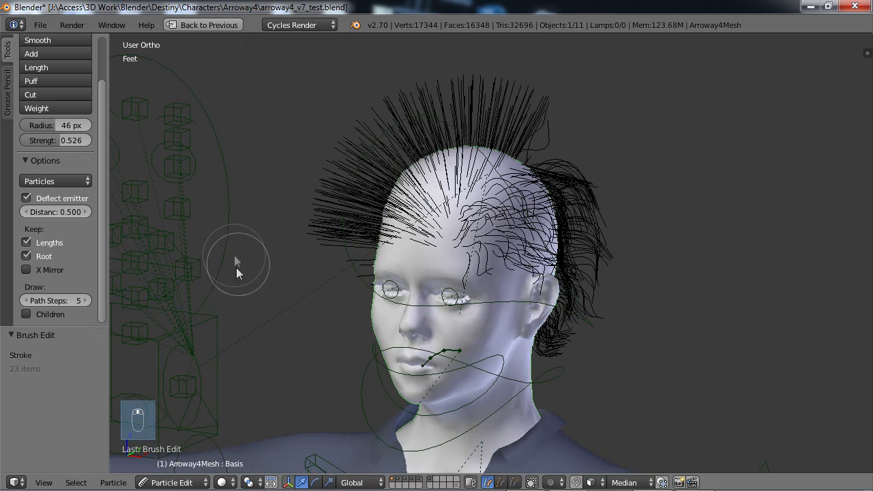
click(26, 315)
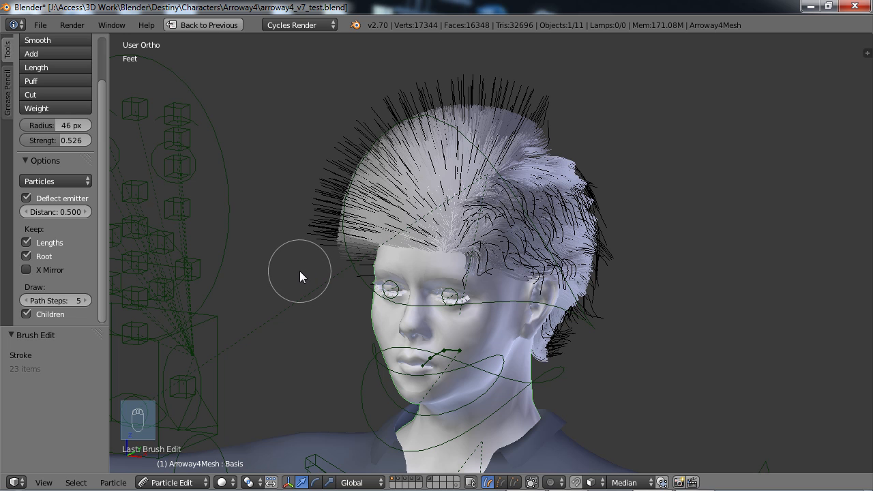
scroll(102, 223, up, 2)
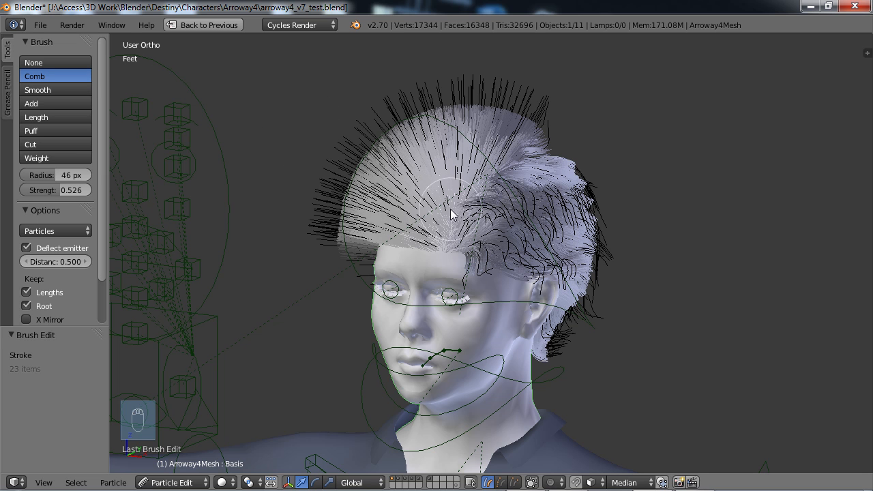
In the right side view, comb the forehead and crown hair backwards over the top of the head.
key(KP_3)
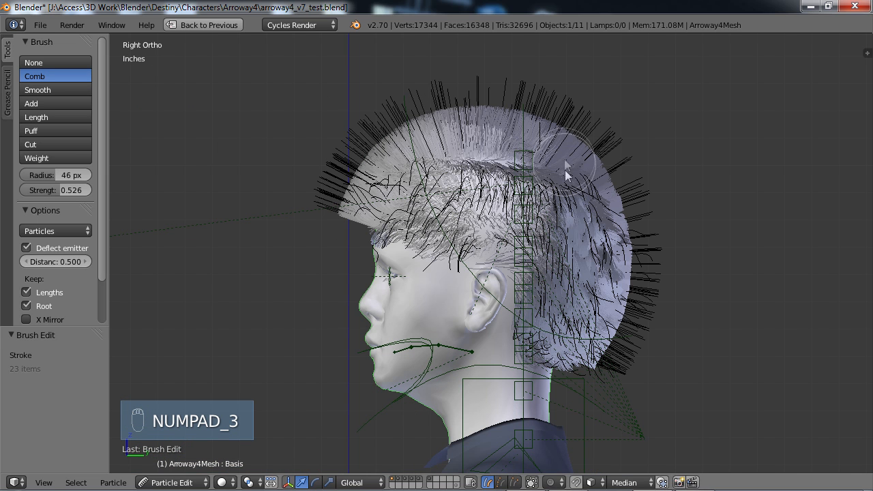
mouse_move(349, 241)
mouse_down()
mouse_move(405, 191)
mouse_move(379, 154)
mouse_move(488, 124)
mouse_up()
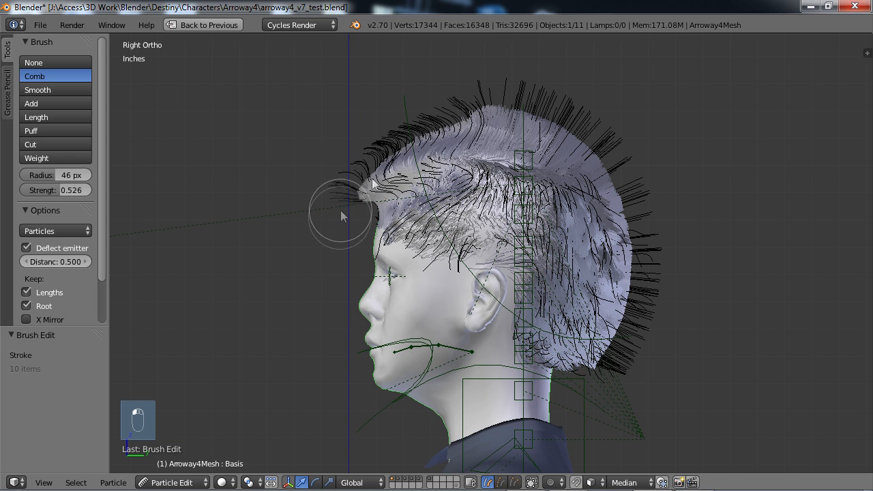
drag(340, 211, 524, 139)
mouse_move(398, 186)
mouse_down()
mouse_move(477, 115)
mouse_move(586, 138)
mouse_up()
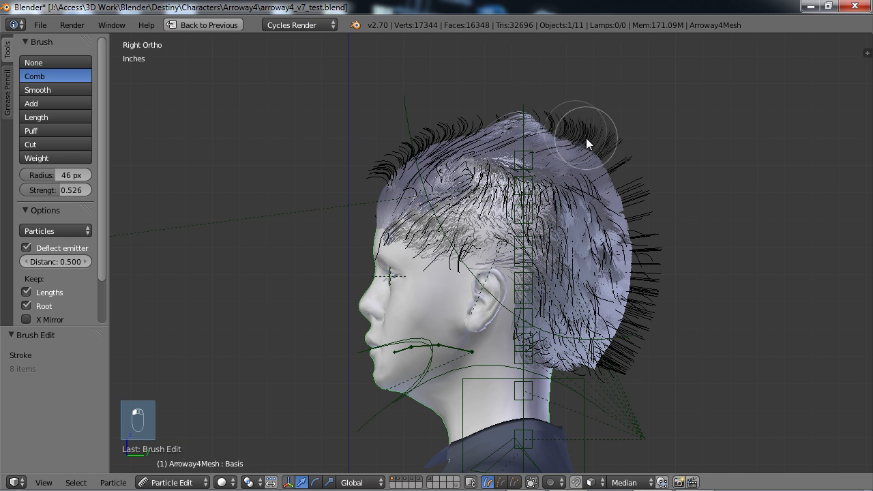
mouse_move(486, 119)
mouse_down()
mouse_move(565, 166)
mouse_move(620, 262)
mouse_up()
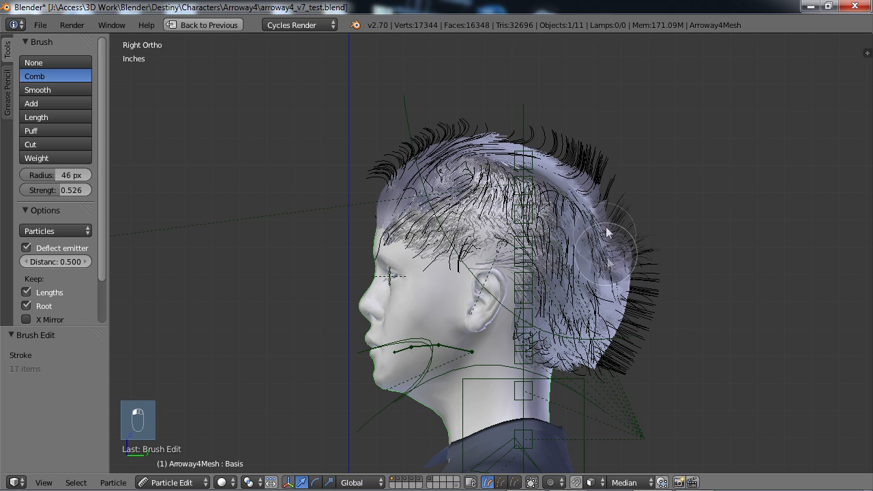
Comb the hair at the back of the head down flat towards the nape, smoothing the top strands backwards.
mouse_move(508, 143)
mouse_down()
mouse_move(629, 249)
mouse_move(629, 312)
mouse_move(588, 371)
mouse_up()
mouse_move(580, 132)
mouse_down()
mouse_move(606, 280)
mouse_move(598, 326)
mouse_move(623, 265)
mouse_move(596, 365)
mouse_move(632, 266)
mouse_move(594, 361)
mouse_move(610, 307)
mouse_up()
mouse_move(601, 165)
mouse_down()
mouse_move(615, 305)
mouse_move(592, 347)
mouse_up()
mouse_move(378, 176)
mouse_down()
mouse_move(389, 146)
mouse_move(462, 113)
mouse_move(392, 168)
mouse_move(447, 136)
mouse_move(553, 140)
mouse_move(437, 132)
mouse_move(398, 159)
mouse_move(558, 155)
mouse_move(588, 188)
mouse_up()
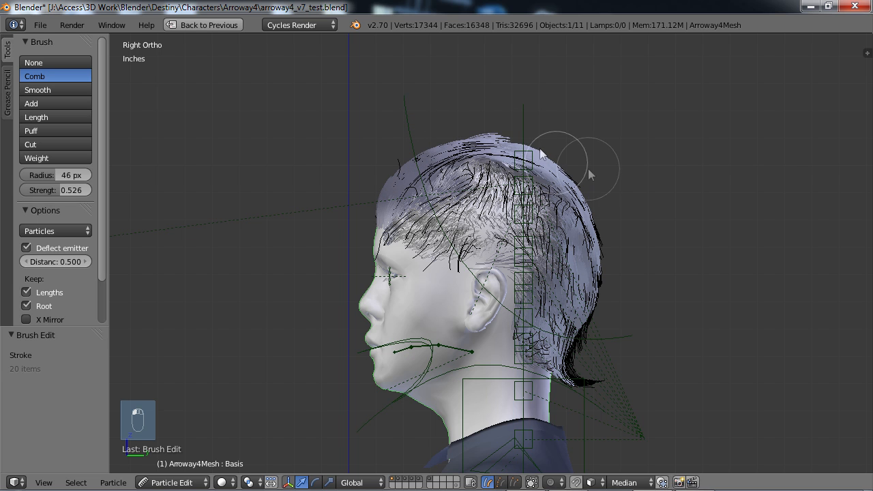
mouse_move(497, 135)
mouse_down()
mouse_move(521, 149)
mouse_move(594, 253)
mouse_move(595, 330)
mouse_move(559, 399)
mouse_up()
drag(589, 322, 550, 417)
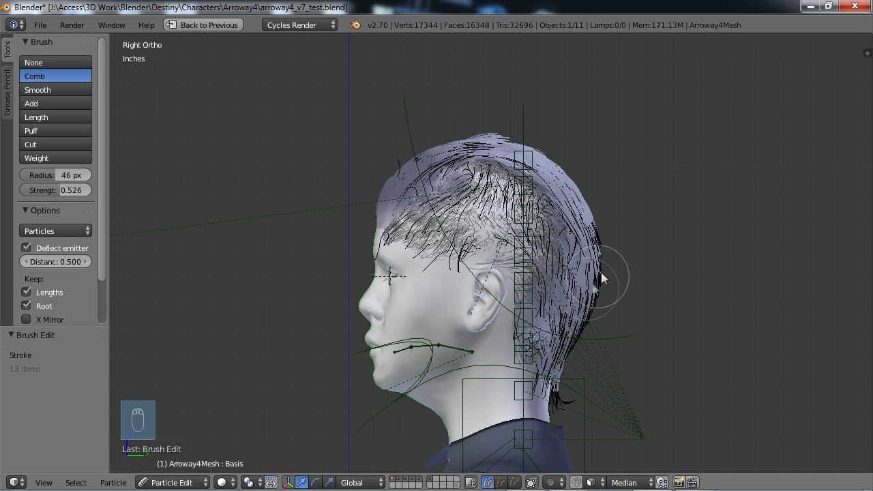
Comb the hair at the nape downwards, and comb the uncombed hair on the other side of the head backwards and down.
mouse_move(598, 273)
mouse_down()
mouse_move(561, 389)
mouse_move(548, 388)
mouse_up()
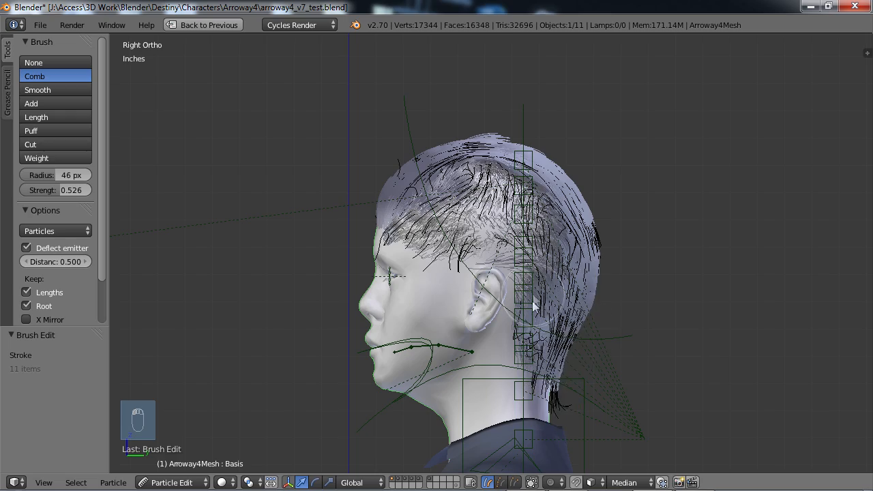
mouse_move(550, 314)
middle_down()
mouse_move(550, 305)
mouse_move(603, 318)
mouse_move(713, 312)
middle_up()
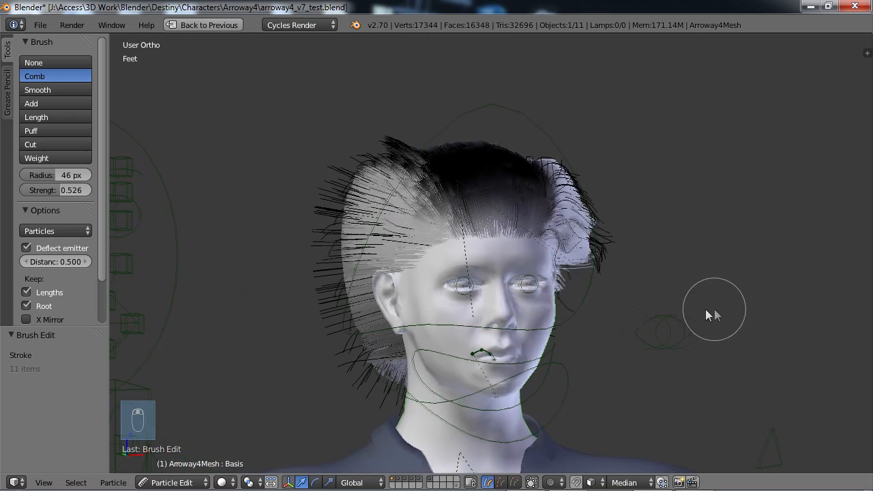
mouse_move(493, 262)
middle_down()
mouse_move(442, 255)
mouse_move(449, 241)
mouse_move(610, 305)
mouse_move(621, 297)
mouse_move(576, 270)
mouse_move(522, 257)
middle_up()
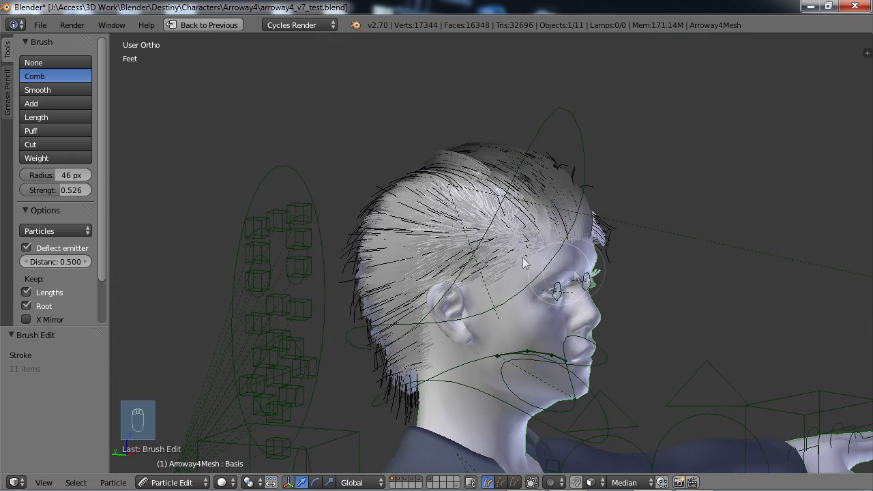
mouse_move(485, 206)
mouse_down()
mouse_move(362, 262)
mouse_move(362, 270)
mouse_up()
mouse_move(392, 209)
mouse_down()
mouse_move(372, 287)
mouse_move(386, 356)
mouse_move(396, 308)
mouse_move(481, 262)
mouse_up()
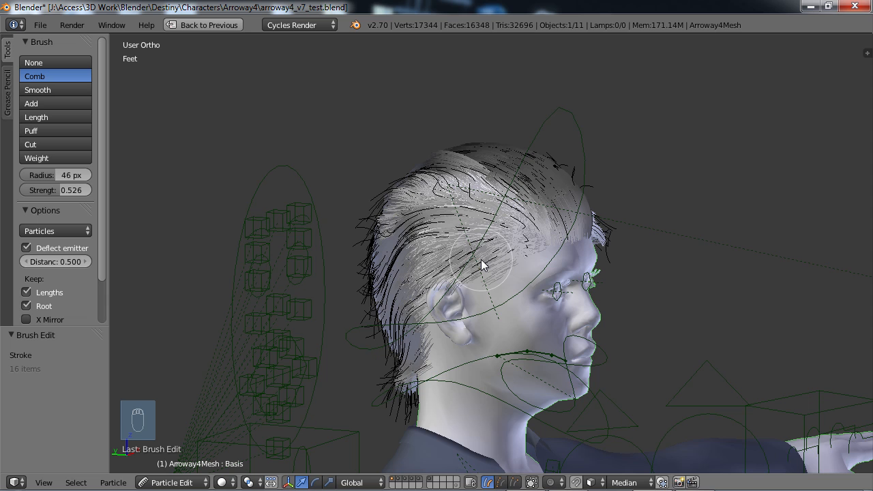
In the left side view, stop limiting the brush to visible strands and comb the temple hair back above the ear, tidying the nape.
key(ctrl+KP_3)
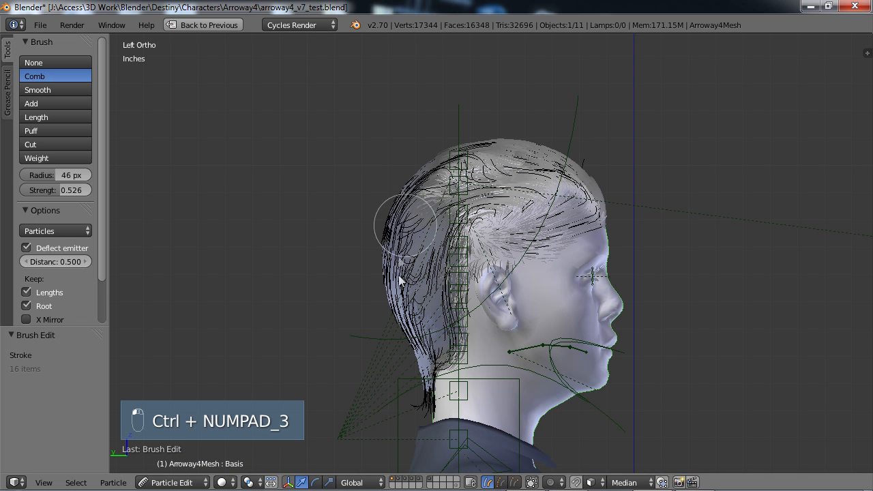
drag(400, 275, 403, 358)
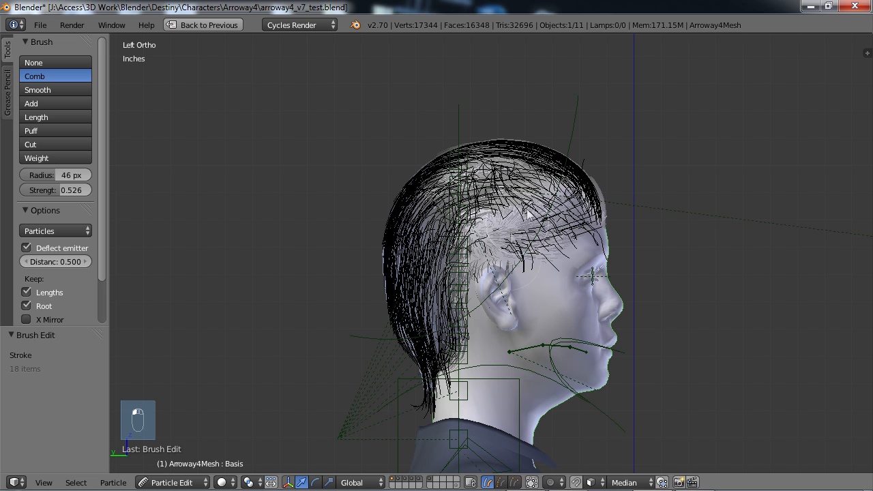
mouse_move(572, 209)
mouse_down()
mouse_move(500, 220)
mouse_move(458, 251)
mouse_up()
drag(589, 249, 460, 274)
mouse_move(597, 235)
mouse_down()
mouse_move(450, 276)
mouse_move(401, 263)
mouse_up()
drag(401, 360, 440, 403)
Comb the hair from the forehead and crown backwards over the head and down to the nape in long strokes.
mouse_move(602, 196)
mouse_down()
mouse_move(500, 191)
mouse_move(423, 233)
mouse_up()
mouse_move(547, 179)
mouse_down()
mouse_move(438, 193)
mouse_move(425, 222)
mouse_up()
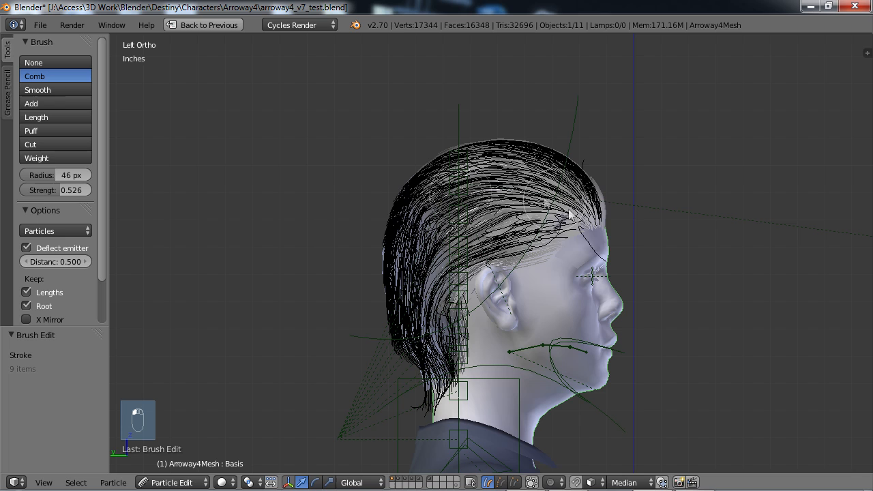
mouse_move(570, 215)
mouse_down()
mouse_move(511, 218)
mouse_move(422, 266)
mouse_up()
mouse_move(487, 174)
mouse_down()
mouse_move(413, 274)
mouse_move(426, 401)
mouse_up()
Comb the hair behind the ear downwards, and flatten the strands sticking out at the sides of the head in the front view.
middle_drag(529, 325, 486, 220)
mouse_move(486, 220)
mouse_down()
mouse_move(526, 230)
mouse_move(577, 311)
mouse_move(564, 371)
mouse_move(554, 327)
mouse_up()
drag(495, 263, 548, 418)
mouse_move(560, 287)
mouse_down()
mouse_move(554, 408)
mouse_move(545, 330)
mouse_up()
key(KP_1)
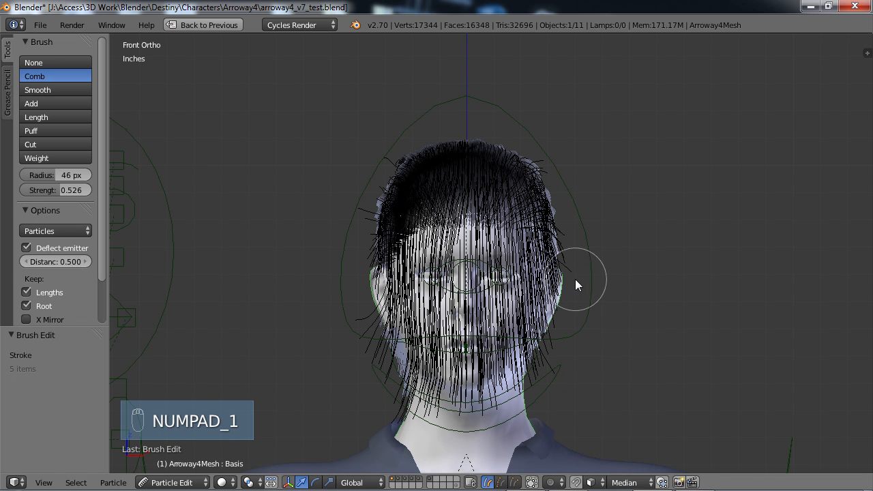
drag(362, 198, 355, 237)
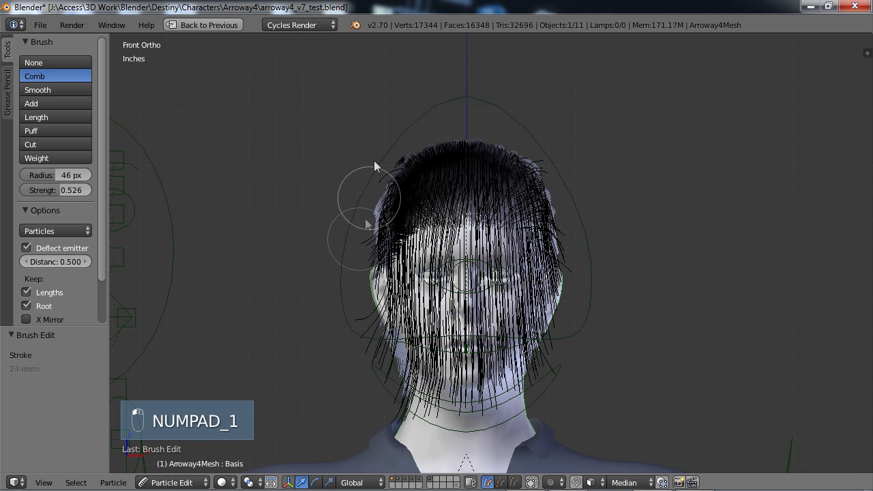
drag(355, 170, 350, 216)
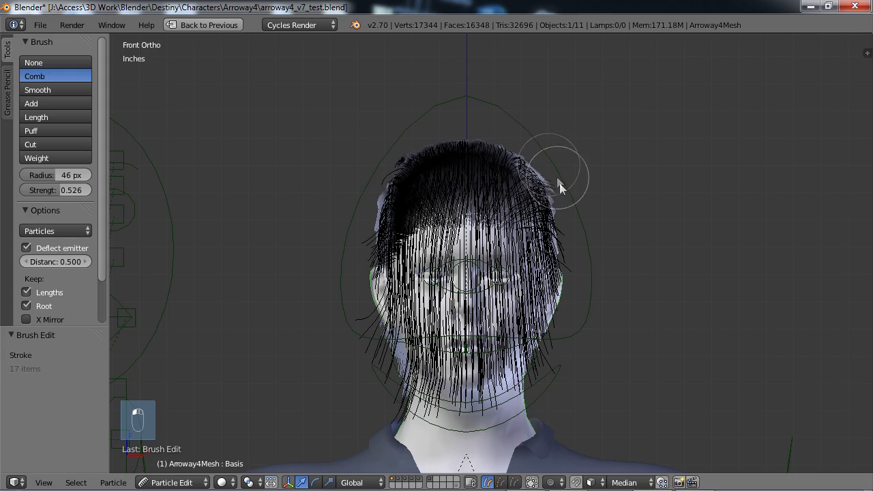
Limit the brush to visible strands again and comb the side hair back and down behind the ear to the neck.
middle_drag(605, 247, 643, 253)
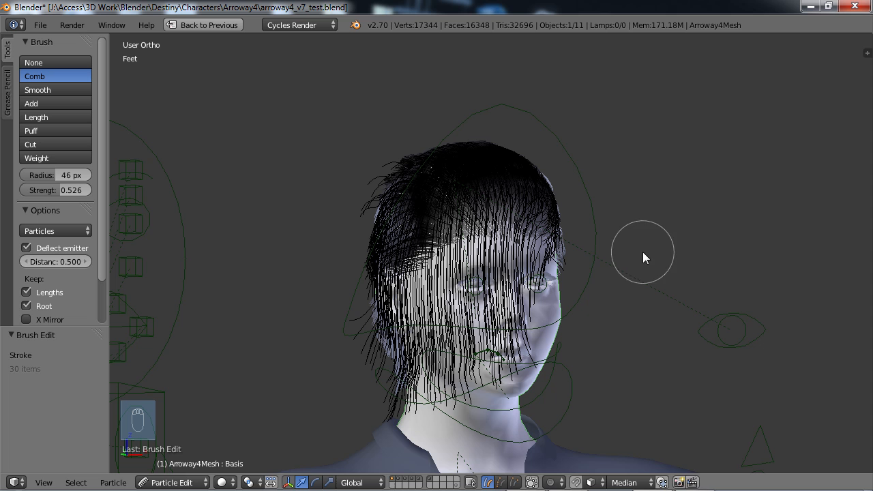
mouse_move(529, 456)
click(532, 481)
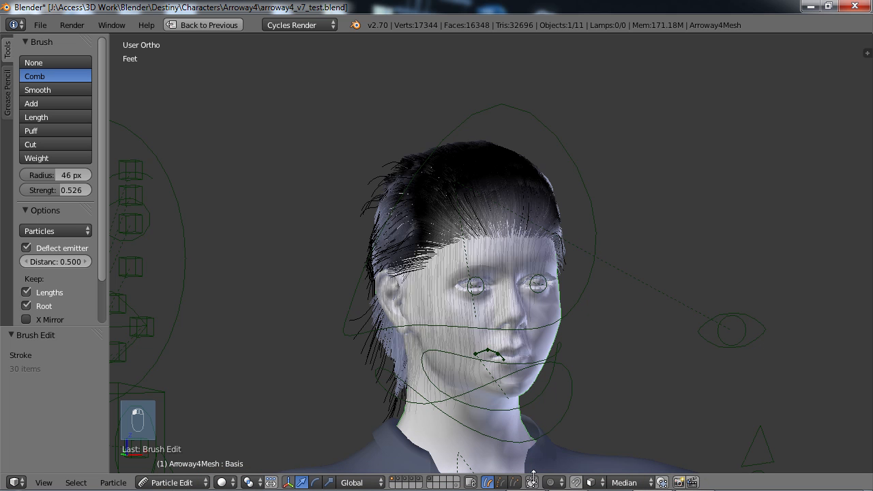
middle_drag(459, 353, 328, 116)
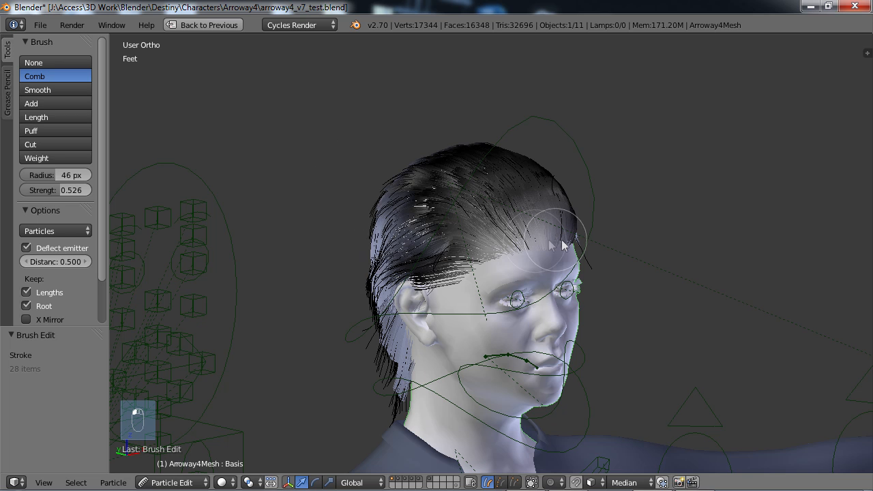
mouse_move(562, 240)
middle_down()
mouse_move(477, 246)
mouse_move(431, 236)
mouse_move(550, 251)
mouse_move(539, 239)
middle_up()
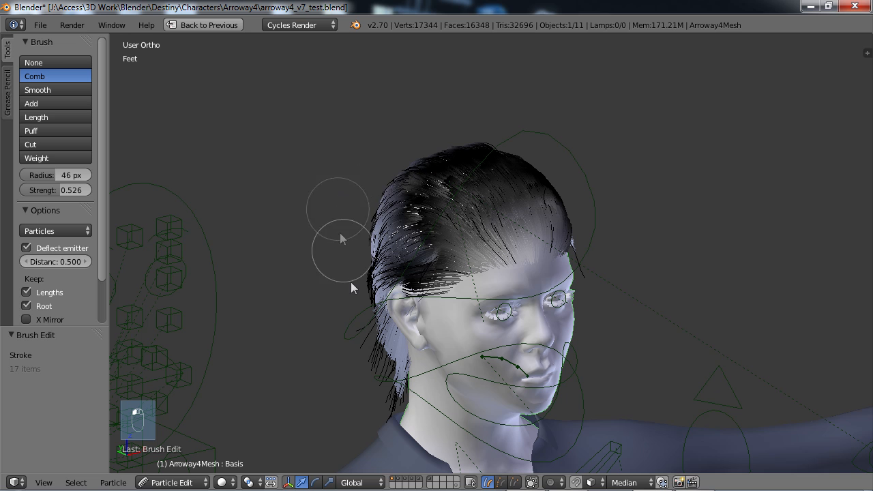
mouse_move(351, 282)
mouse_down()
mouse_move(373, 353)
mouse_move(418, 409)
mouse_up()
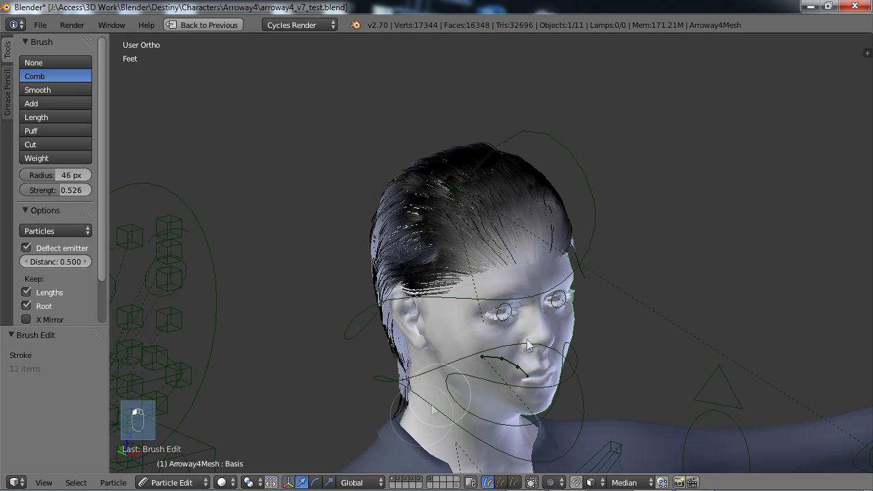
Comb down the strands protruding on the opposite side of the head and the stray strands beside the temple.
middle_drag(571, 314, 472, 298)
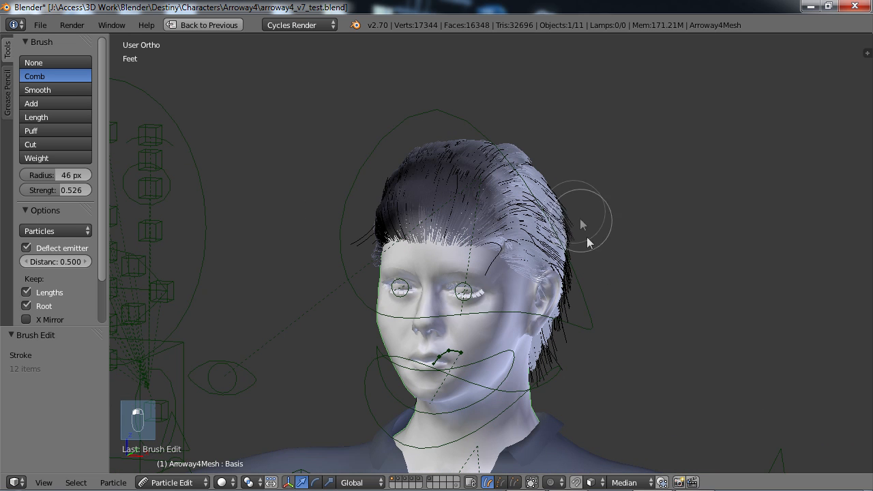
drag(550, 384, 548, 388)
mouse_move(591, 318)
middle_down()
mouse_move(582, 320)
mouse_move(606, 315)
middle_up()
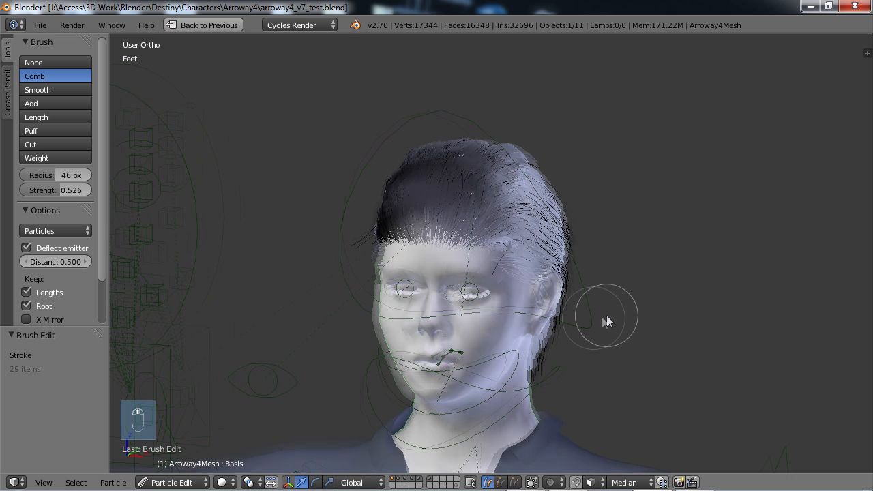
mouse_move(364, 230)
mouse_down()
mouse_move(352, 239)
mouse_move(362, 264)
mouse_up()
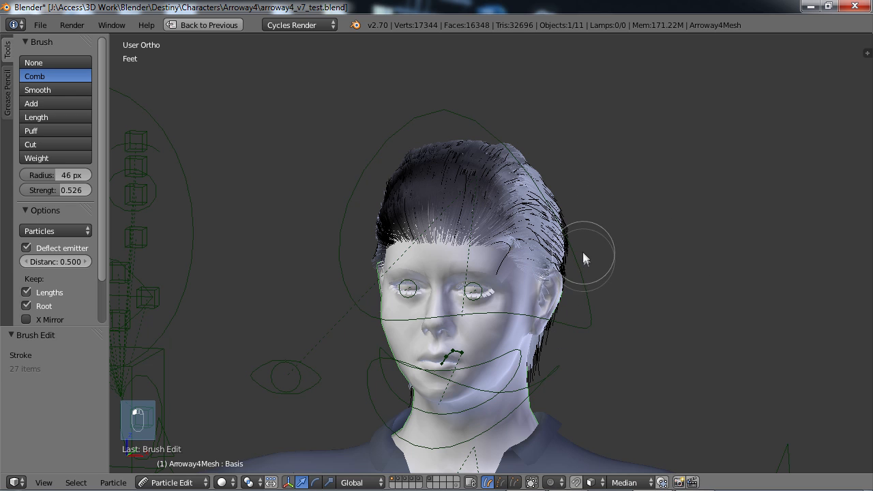
Reduce the comb radius to 22 px, comb the stray temple strand back towards the ear, and tidy the strands behind the ear.
key(f)
click(695, 222)
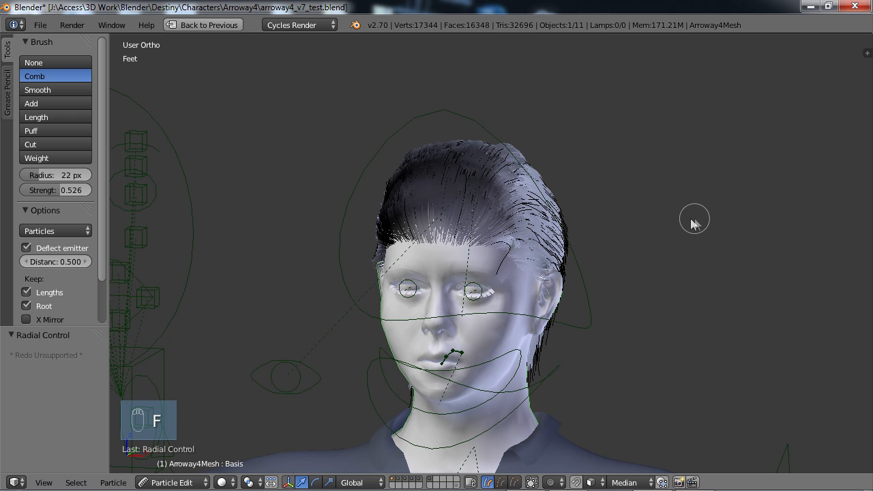
mouse_move(510, 262)
mouse_down()
mouse_move(533, 265)
mouse_move(526, 280)
mouse_move(587, 285)
mouse_up()
middle_drag(640, 274, 416, 264)
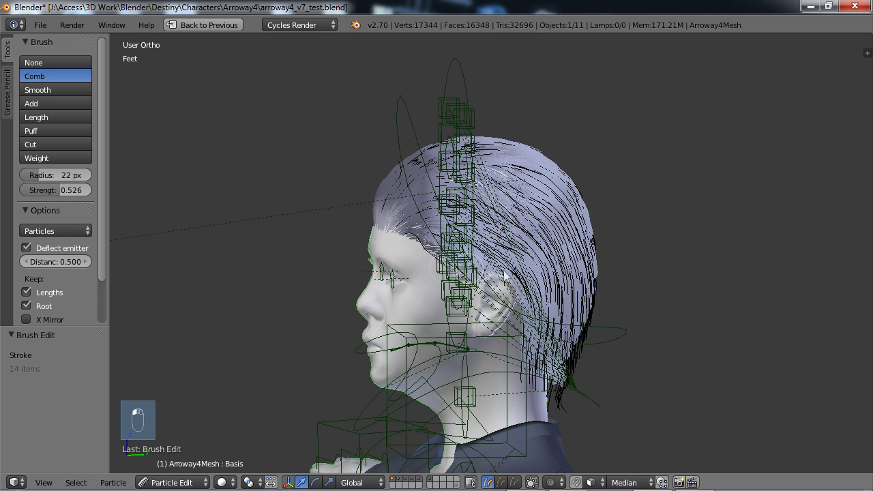
scroll(573, 372, up, 3)
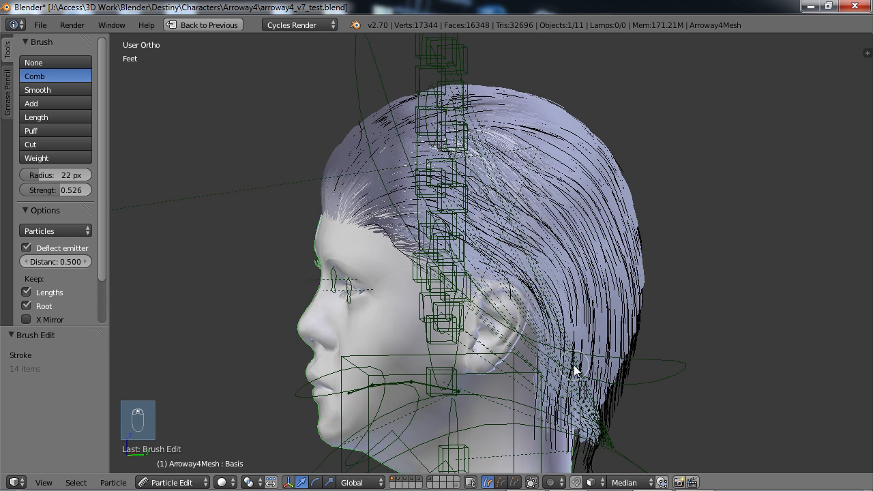
drag(554, 354, 532, 394)
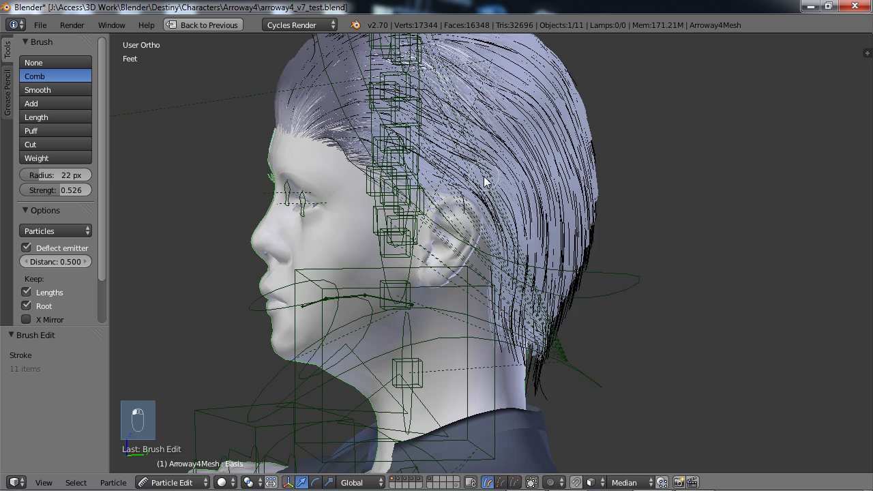
Enlarge the comb radius to 64 px and pull the front hair above the forehead forwards and up for volume.
shift+middle_drag(485, 181, 508, 278)
scroll(510, 242, down, 2)
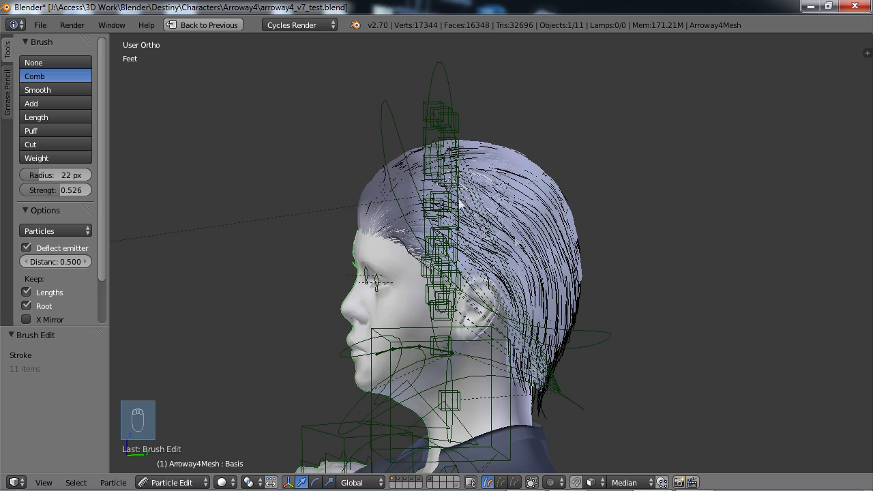
middle_drag(444, 121, 560, 236)
scroll(421, 230, up, 3)
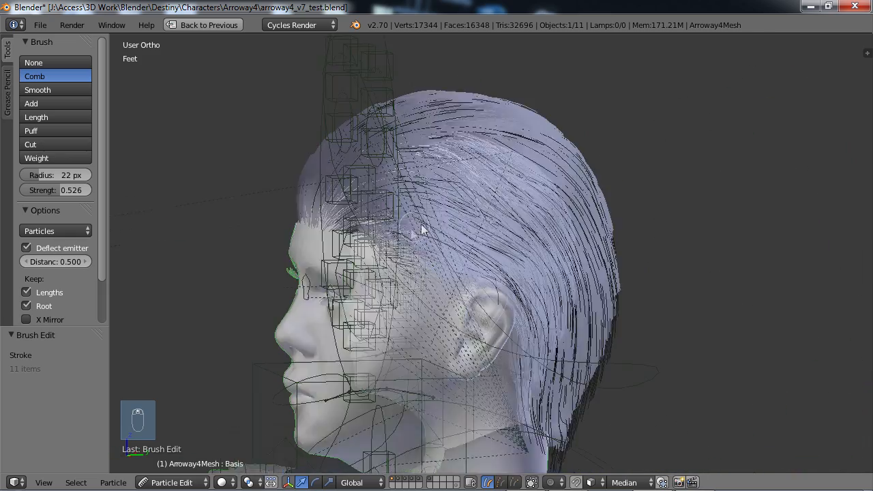
shift+middle_drag(467, 236, 594, 303)
key(f)
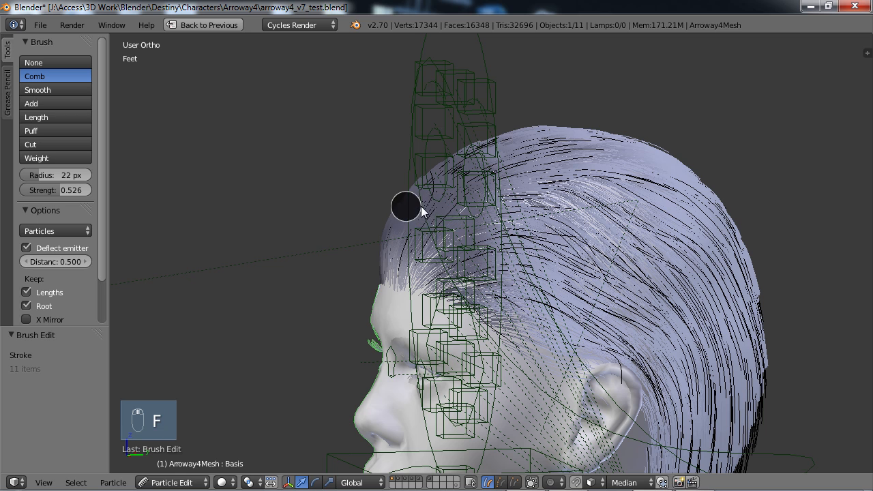
click(363, 201)
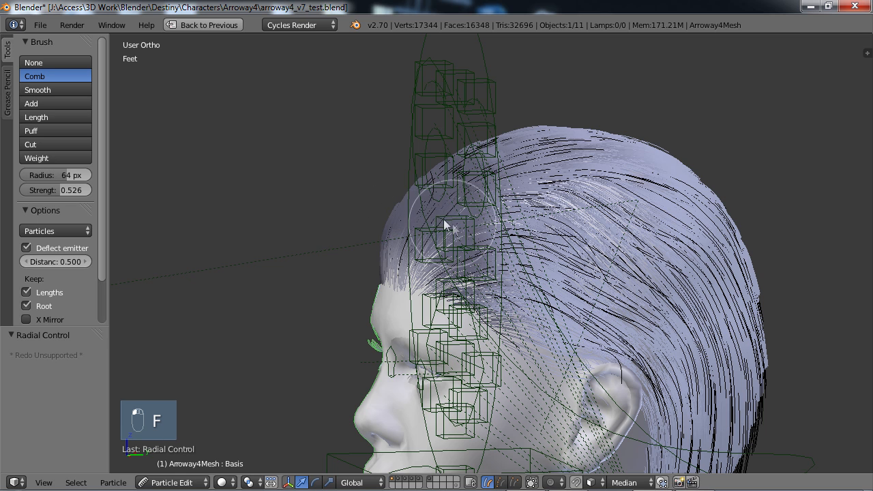
mouse_move(425, 221)
mouse_down()
mouse_move(403, 210)
mouse_move(399, 222)
mouse_up()
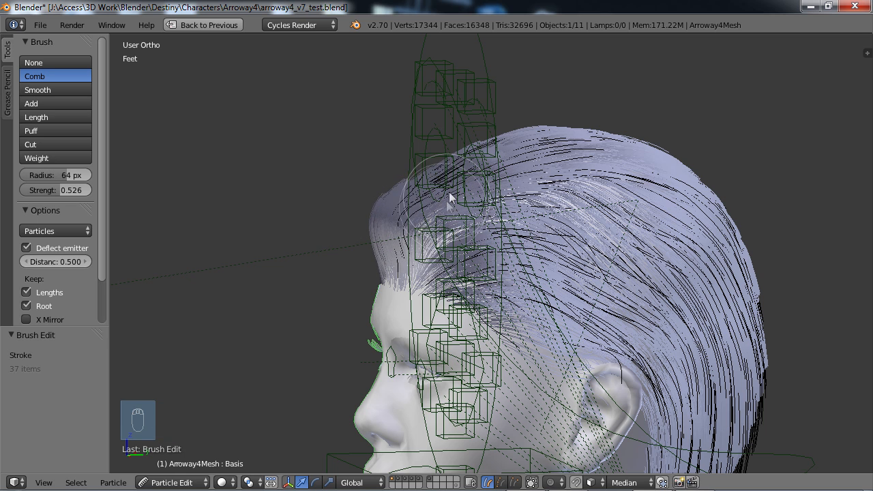
drag(450, 207, 428, 183)
Comb the front hair back from the forehead and adjust the strands along the temple hairline.
mouse_move(458, 233)
middle_down()
mouse_move(595, 229)
mouse_move(519, 242)
mouse_move(393, 224)
middle_up()
mouse_move(380, 234)
mouse_down()
mouse_move(530, 226)
mouse_move(575, 254)
mouse_up()
middle_drag(576, 250, 457, 235)
mouse_move(457, 237)
mouse_down()
mouse_move(437, 232)
mouse_move(423, 256)
mouse_move(435, 309)
mouse_up()
drag(466, 346, 476, 342)
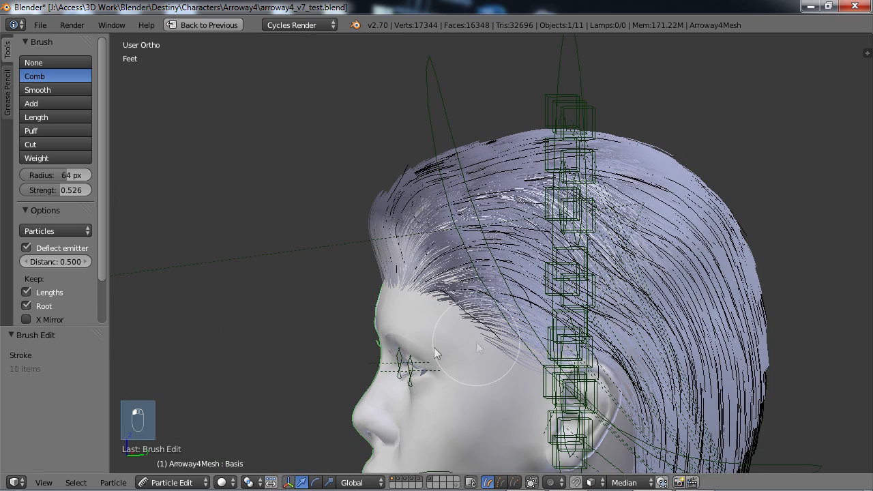
Touch up the strands at the side of the head with a short upward comb stroke.
scroll(482, 300, down, 2)
shift+middle_drag(512, 285, 416, 190)
scroll(418, 196, down, 2)
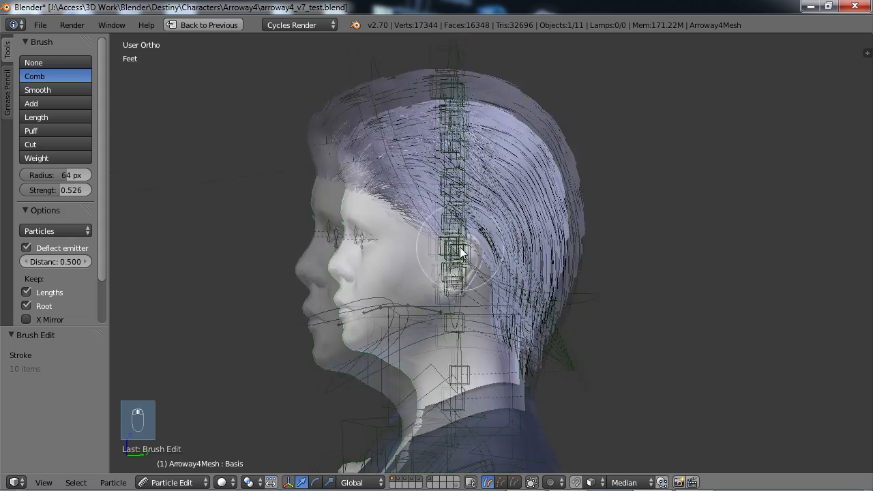
middle_drag(411, 255, 616, 267)
mouse_move(376, 222)
mouse_down()
mouse_move(375, 154)
mouse_move(376, 211)
mouse_up()
Examine the combed hairstyle from the front, side and back of the character.
middle_drag(594, 216, 530, 204)
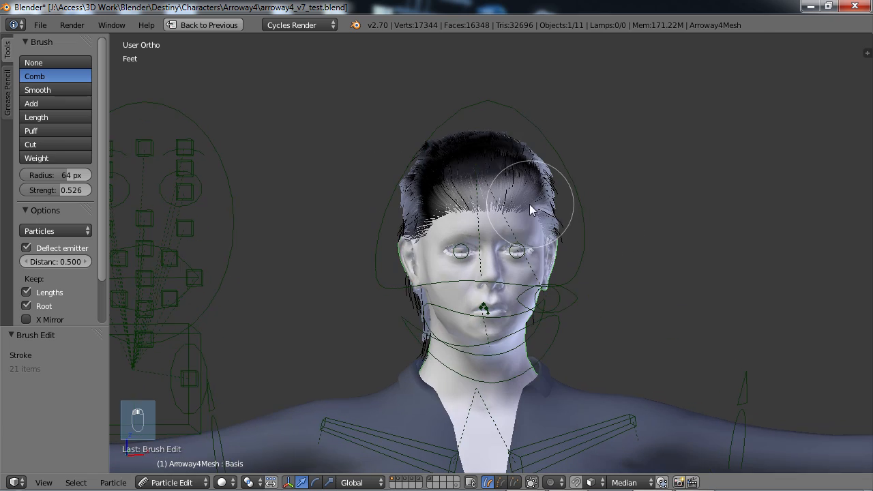
middle_drag(640, 244, 598, 282)
scroll(619, 290, down, 2)
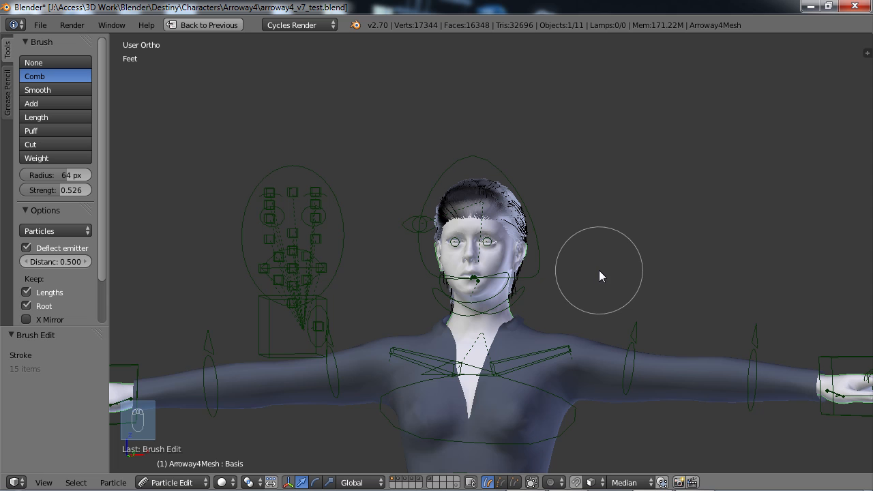
middle_drag(603, 273, 528, 289)
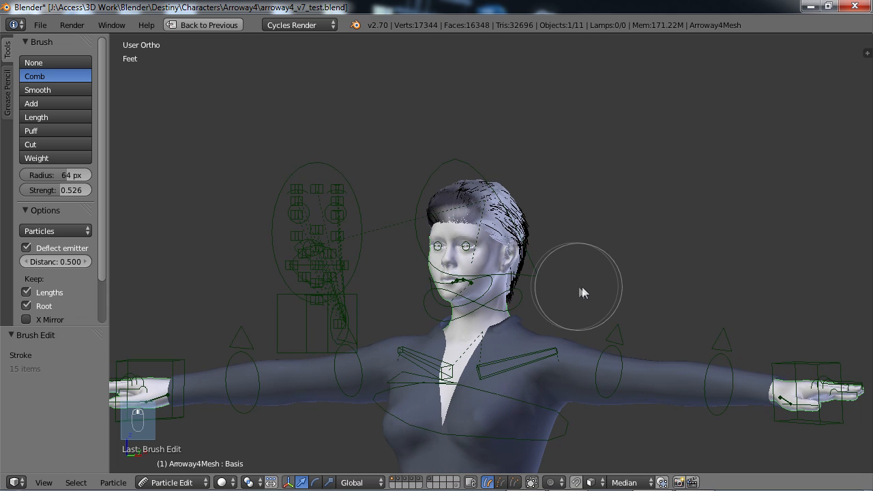
mouse_move(580, 293)
middle_down()
mouse_move(595, 190)
mouse_move(567, 289)
middle_up()
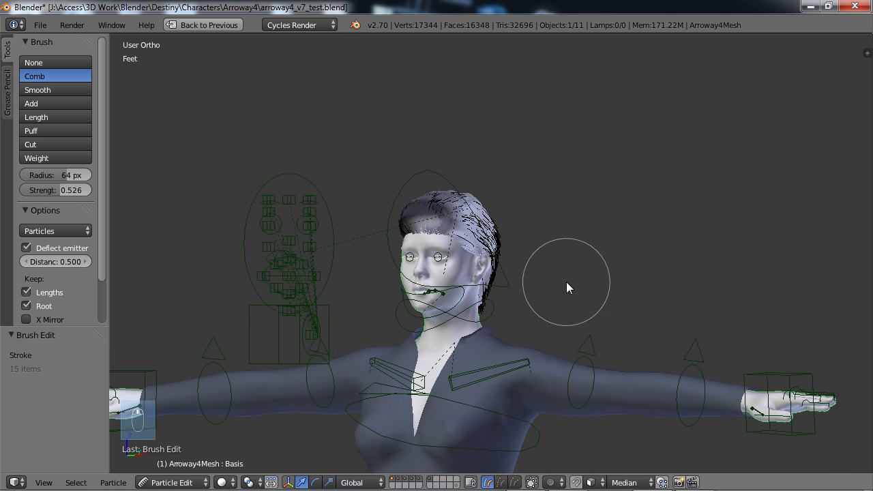
middle_drag(634, 267, 581, 293)
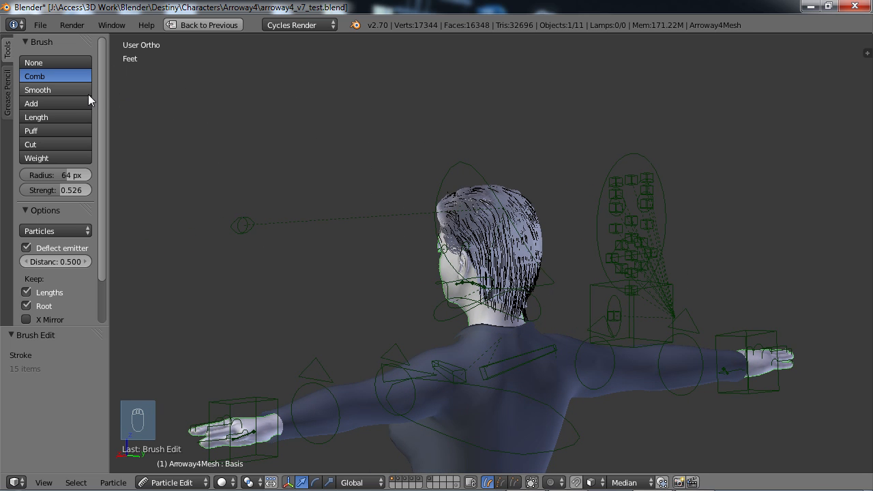
Grow the hair at the nape past the collar with the Length brush set to Grow, working from the back view.
click(59, 117)
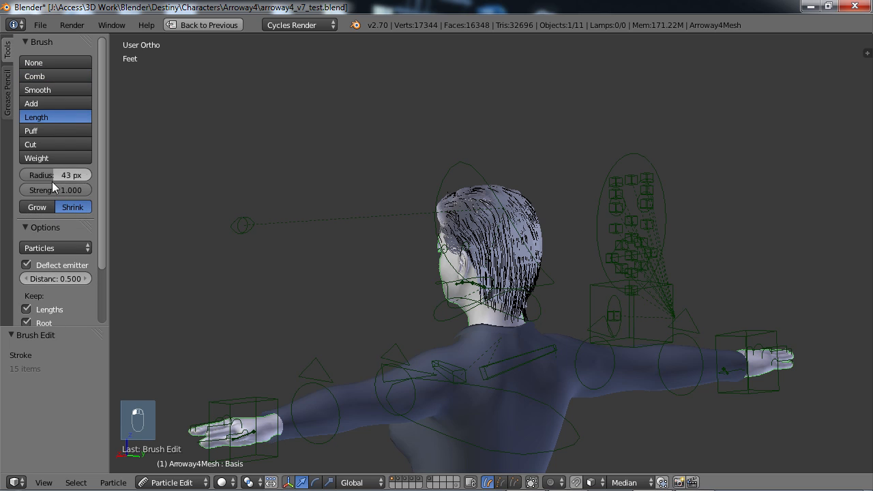
click(36, 208)
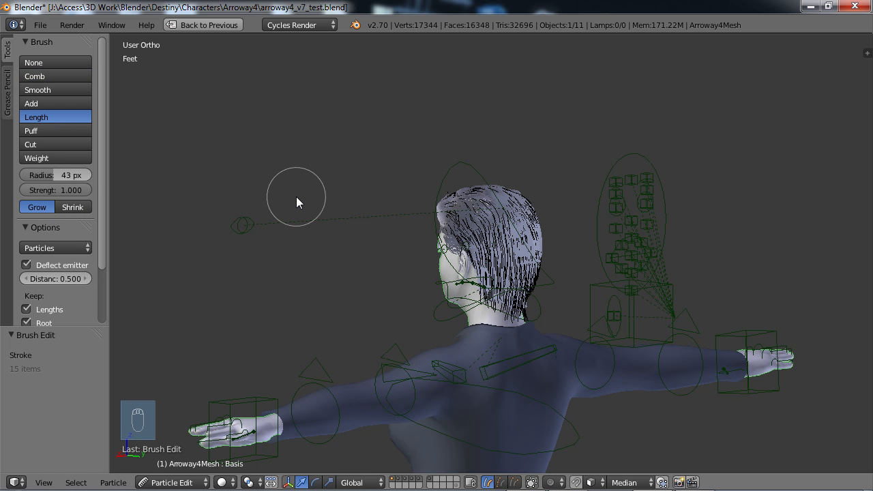
key(ctrl+KP_1)
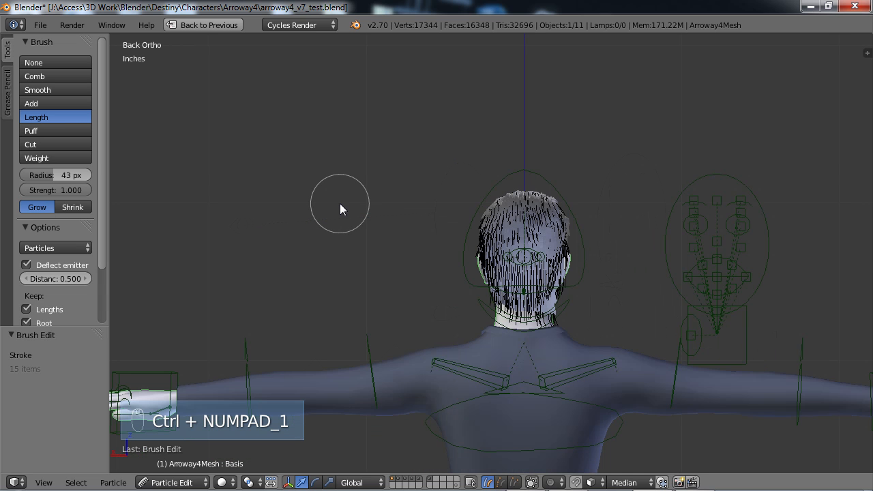
scroll(588, 201, up, 2)
shift+middle_drag(612, 245, 555, 135)
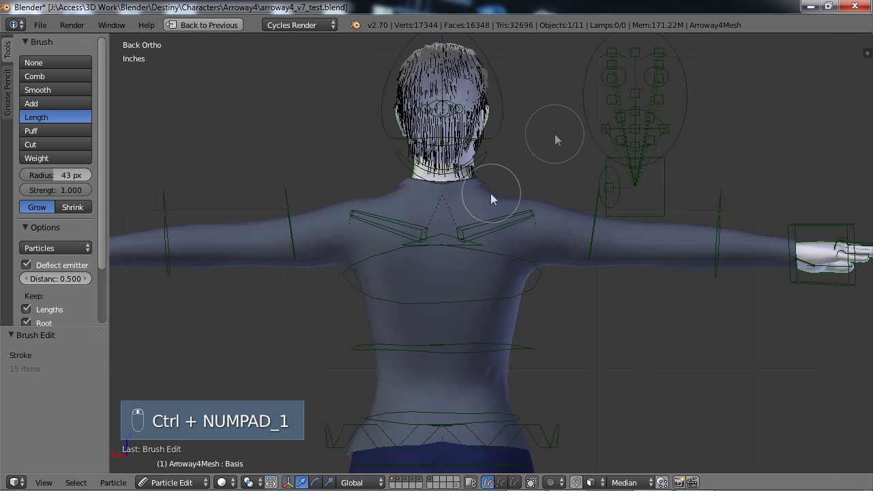
scroll(490, 194, up, 4)
mouse_move(481, 118)
shift+middle_down()
mouse_move(536, 343)
mouse_move(505, 345)
mouse_move(543, 321)
shift+middle_up()
scroll(535, 343, up, 2)
drag(479, 266, 485, 315)
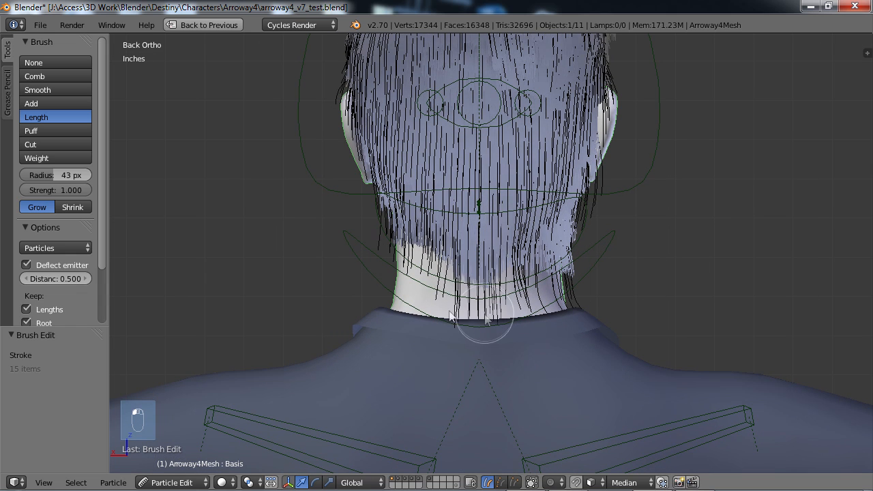
drag(424, 252, 423, 314)
mouse_move(408, 273)
mouse_down()
mouse_move(415, 321)
mouse_move(478, 296)
mouse_move(498, 348)
mouse_move(533, 288)
mouse_move(537, 374)
mouse_move(559, 273)
mouse_move(560, 356)
mouse_move(464, 296)
mouse_move(427, 293)
mouse_move(414, 312)
mouse_move(468, 316)
mouse_move(562, 283)
mouse_move(540, 319)
mouse_move(466, 285)
mouse_move(415, 306)
mouse_move(420, 287)
mouse_up()
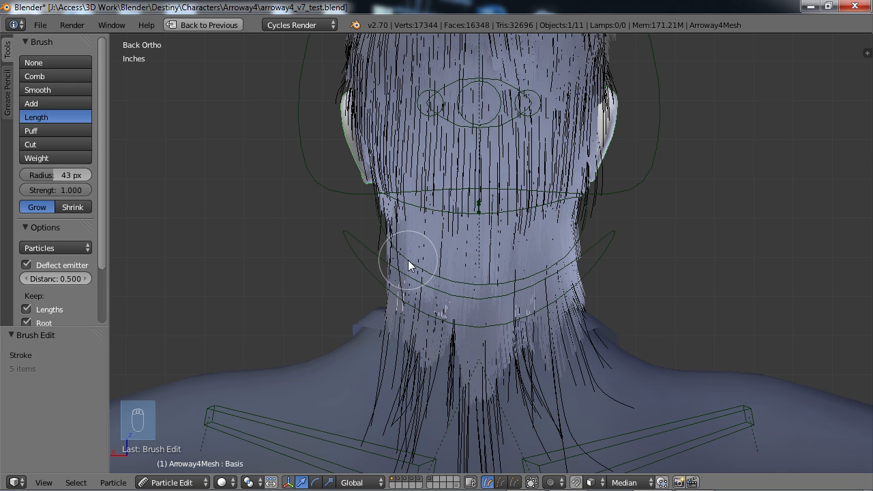
Comb lightly along the tips of the lengthened hair behind the shoulders in the side view.
key(KP_3)
drag(408, 260, 565, 420)
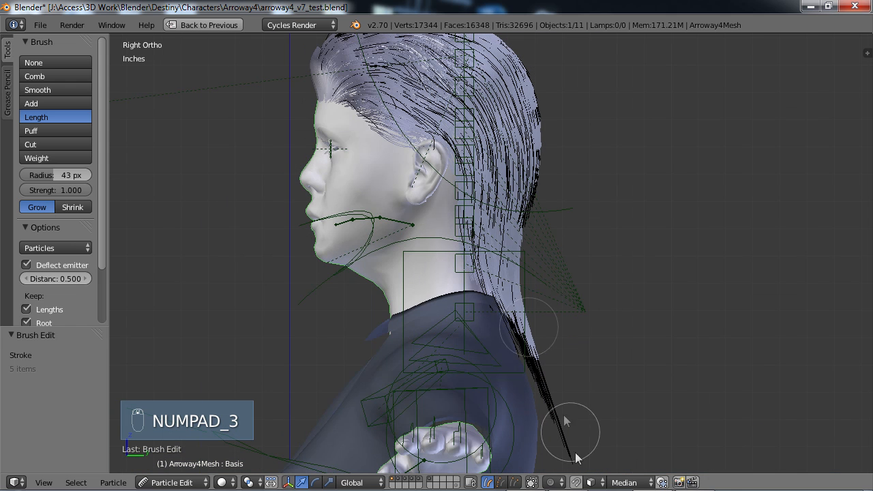
shift+middle_drag(573, 394, 493, 238)
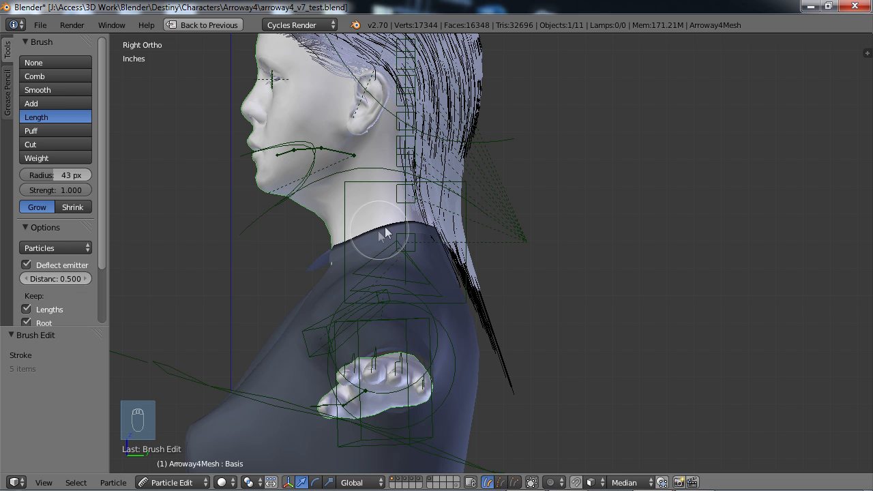
click(35, 76)
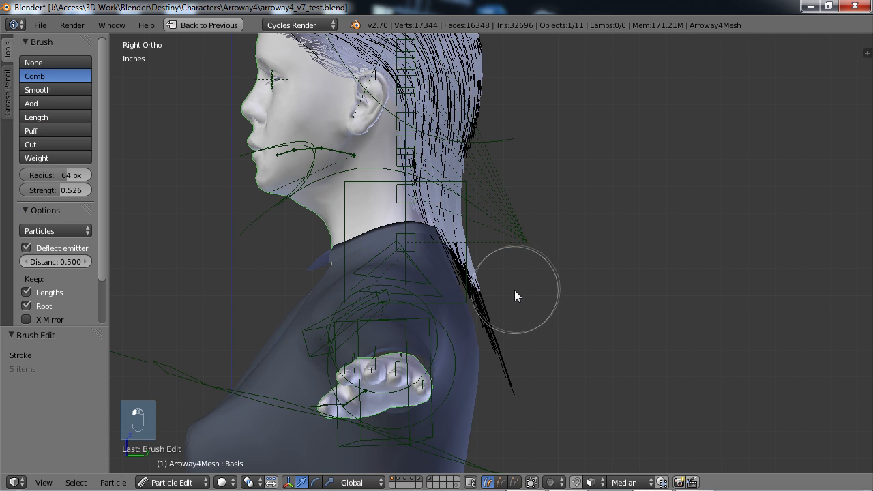
mouse_move(512, 293)
mouse_down()
mouse_move(500, 306)
mouse_move(508, 320)
mouse_up()
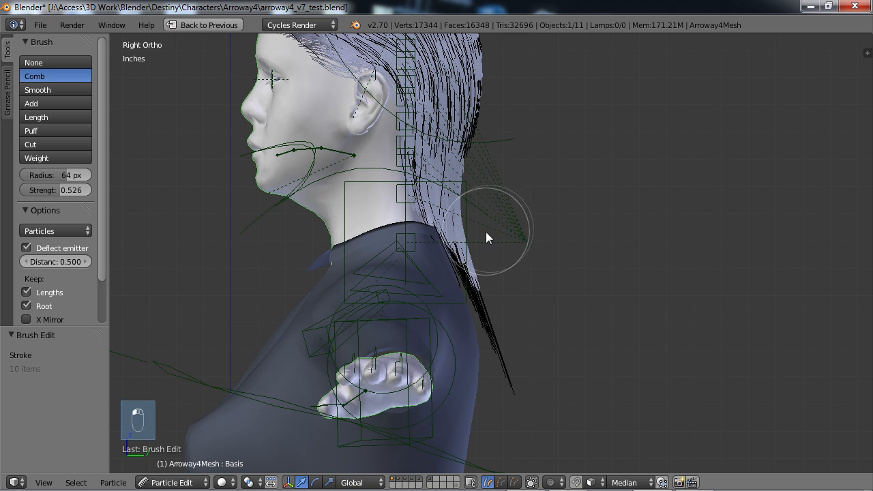
drag(516, 257, 520, 239)
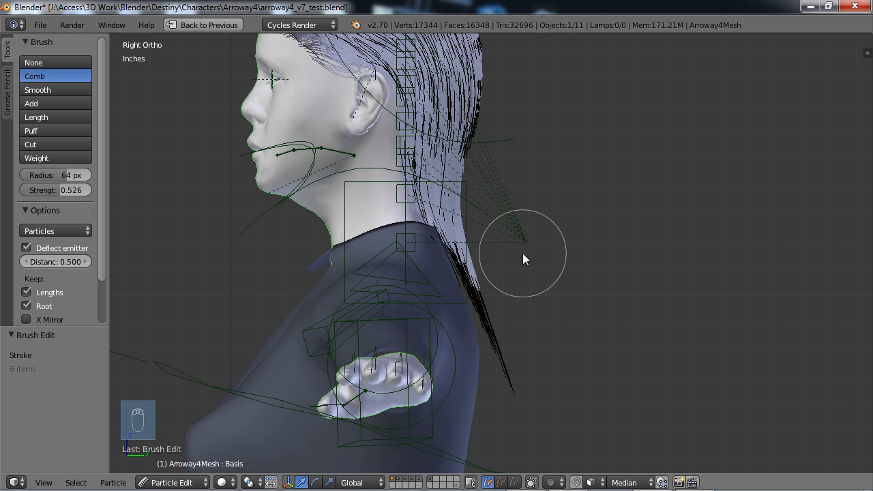
Grow the back hair down to about waist level with the Length brush, brushing across the tips from the back view.
key(ctrl+KP_1)
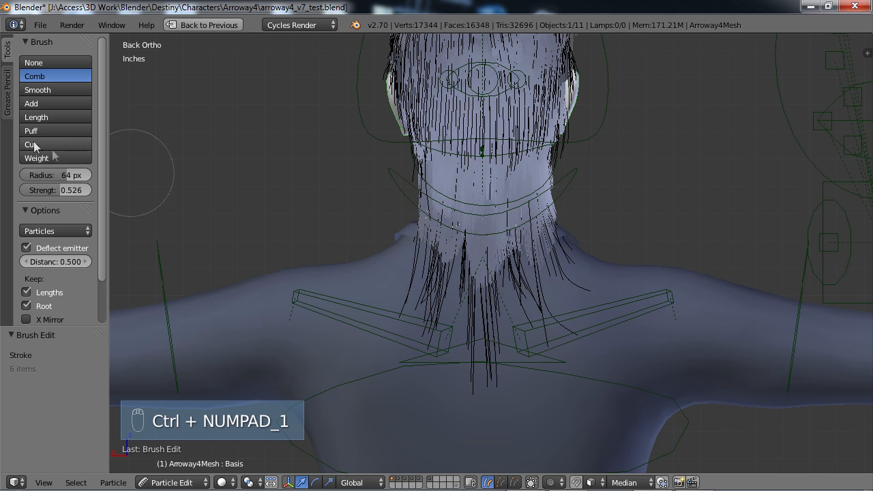
click(36, 117)
mouse_move(381, 281)
mouse_down()
mouse_move(487, 250)
mouse_move(484, 289)
mouse_move(460, 246)
mouse_move(457, 336)
mouse_move(517, 253)
mouse_move(520, 347)
mouse_move(525, 262)
mouse_move(532, 369)
mouse_move(525, 232)
mouse_move(532, 417)
mouse_move(527, 320)
mouse_move(598, 369)
mouse_up()
mouse_move(597, 361)
shift+middle_down()
mouse_move(581, 223)
mouse_move(565, 194)
shift+middle_up()
mouse_move(403, 188)
mouse_down()
mouse_move(425, 267)
mouse_move(457, 279)
mouse_move(461, 310)
mouse_move(445, 291)
mouse_up()
mouse_move(402, 193)
mouse_down()
mouse_move(410, 295)
mouse_move(481, 270)
mouse_move(467, 353)
mouse_move(441, 358)
mouse_move(499, 302)
mouse_move(526, 384)
mouse_move(516, 360)
mouse_move(451, 321)
mouse_up()
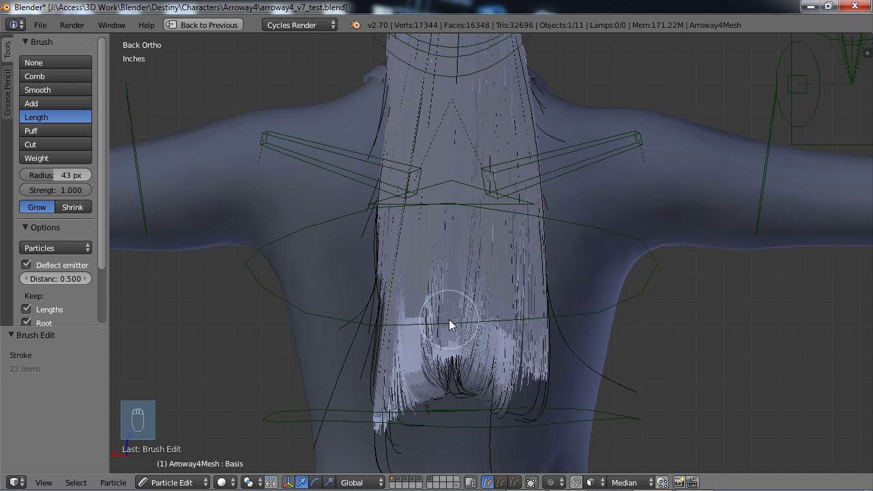
Try to comb the strands running through the torso out behind the back in the side view.
key(KP_3)
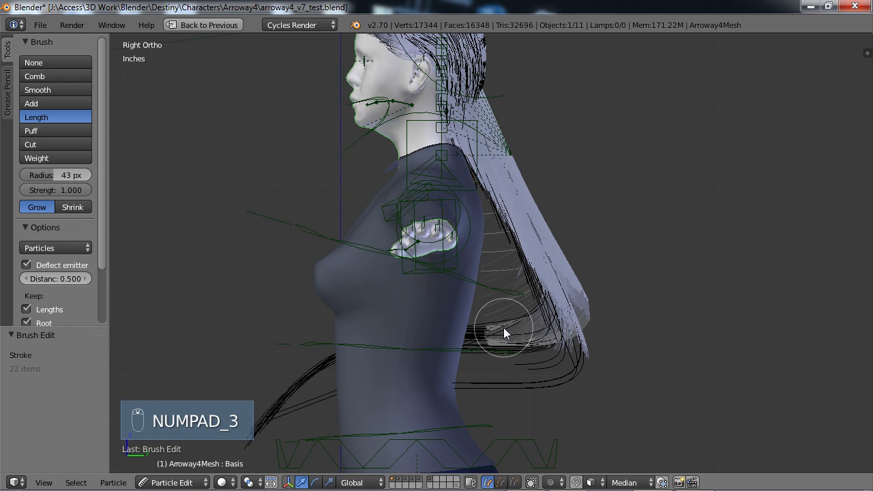
scroll(504, 327, down, 2)
shift+middle_drag(549, 366, 463, 337)
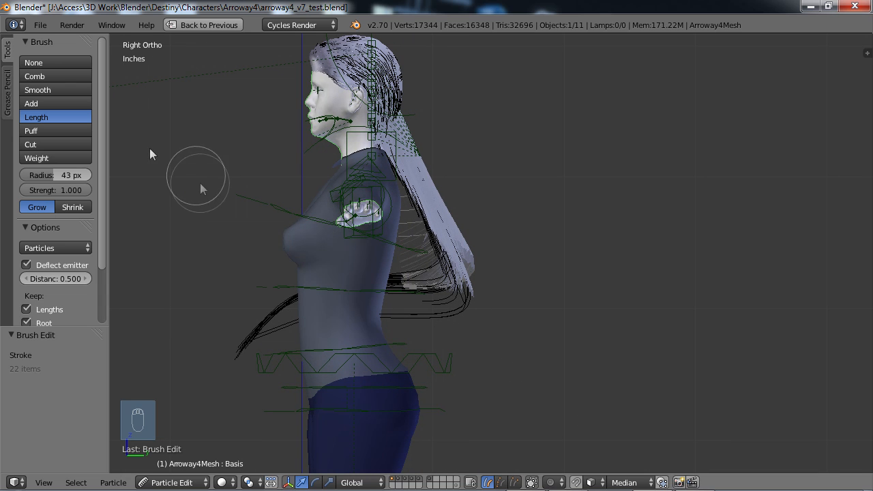
click(43, 73)
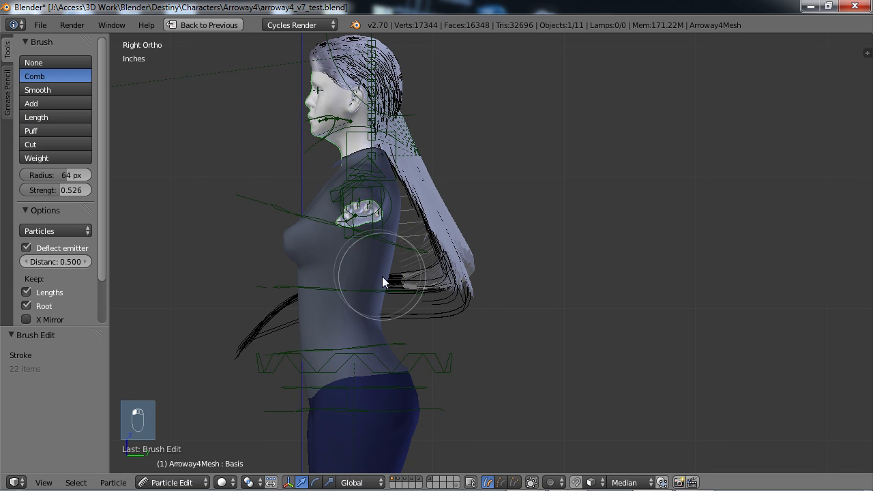
drag(417, 214, 455, 335)
drag(299, 292, 372, 376)
drag(243, 269, 386, 378)
drag(265, 292, 407, 387)
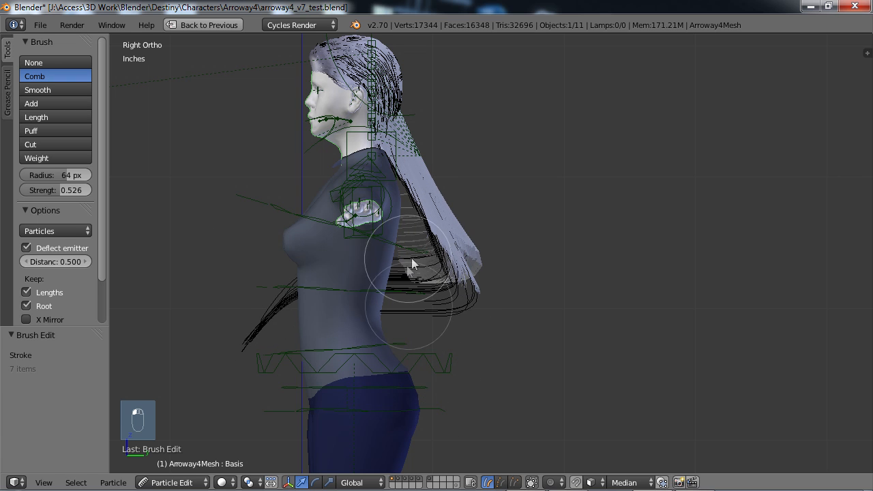
mouse_move(411, 258)
mouse_down()
mouse_move(564, 366)
mouse_move(535, 361)
mouse_up()
drag(408, 249, 503, 332)
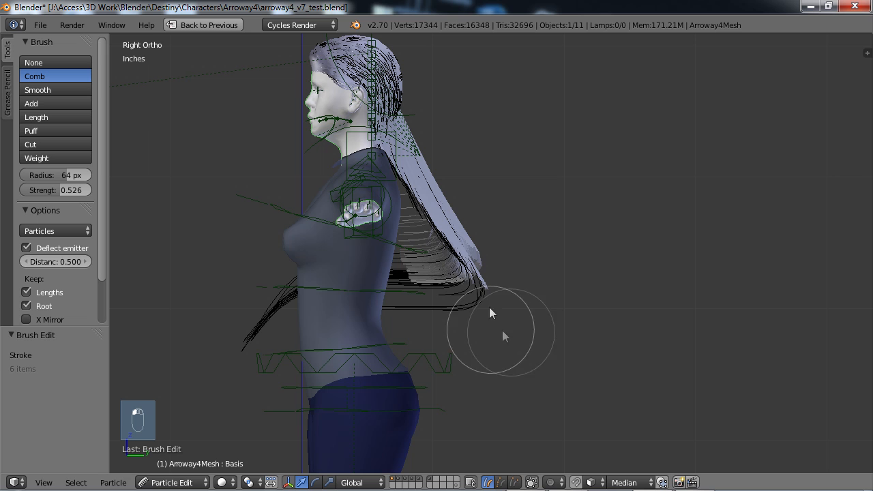
drag(438, 251, 429, 249)
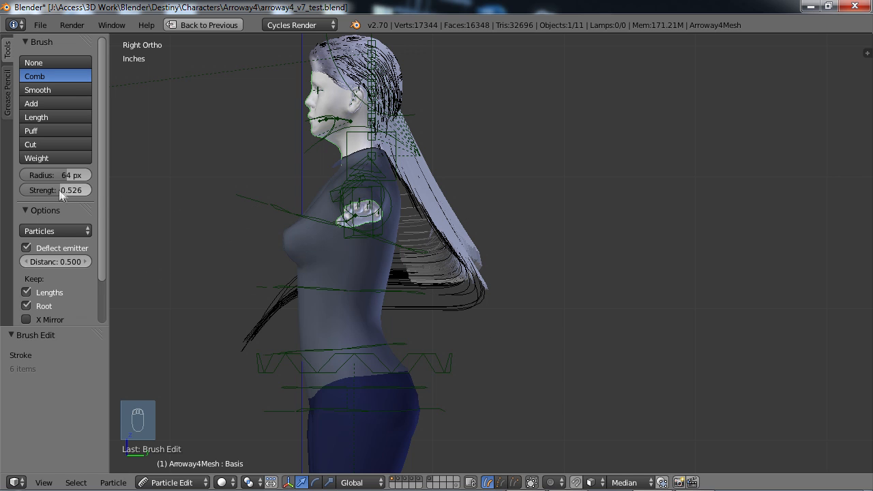
Set the comb strength to 1.000 and pull the long strands backwards out of the torso.
drag(380, 228, 561, 307)
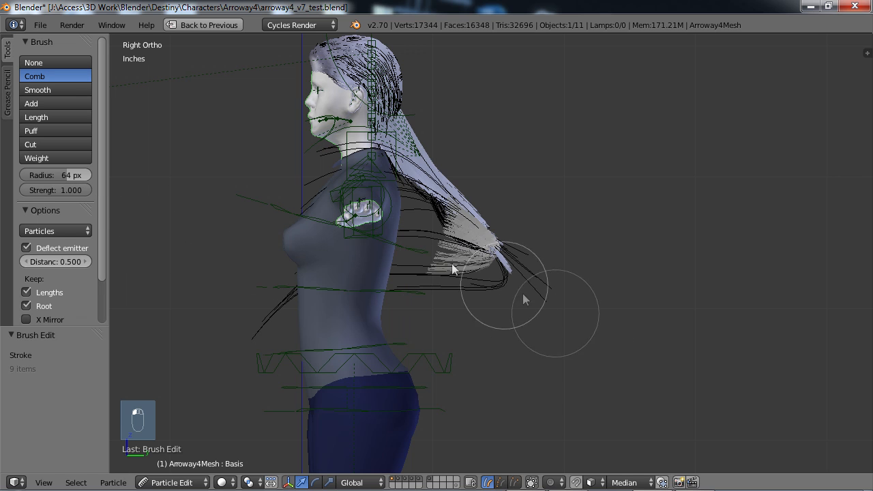
drag(390, 236, 618, 348)
drag(382, 210, 556, 316)
drag(401, 227, 437, 251)
drag(542, 259, 604, 302)
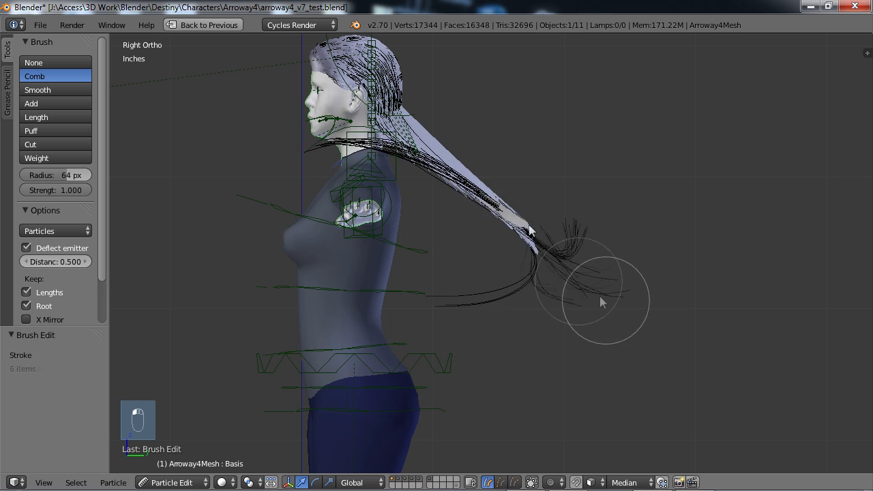
drag(433, 157, 621, 340)
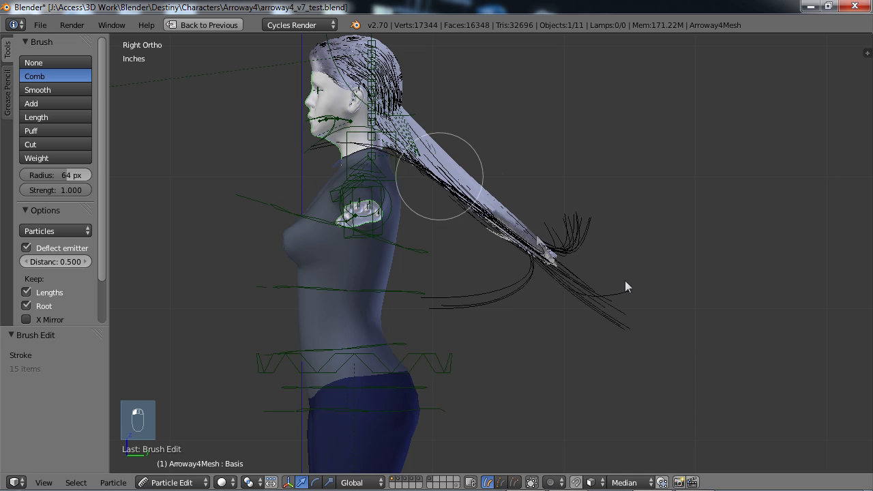
Comb the stray curled strands at the end and underside of the extended hair into line with the rest.
drag(437, 170, 715, 341)
drag(499, 256, 677, 335)
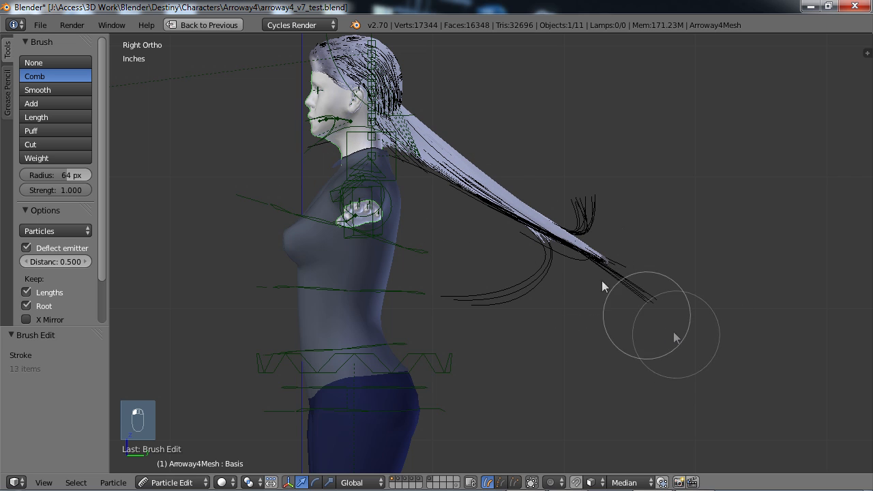
mouse_move(560, 202)
mouse_down()
mouse_move(712, 320)
mouse_move(752, 378)
mouse_up()
mouse_move(435, 254)
mouse_down()
mouse_move(644, 370)
mouse_move(688, 383)
mouse_up()
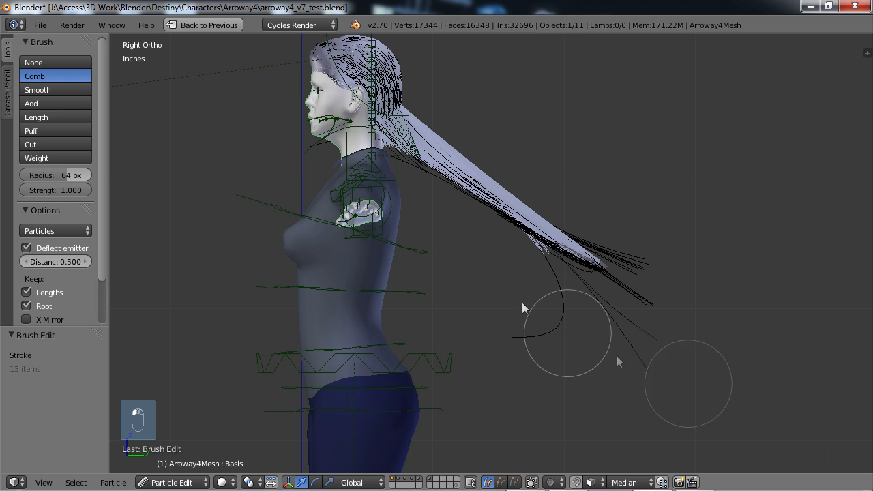
drag(494, 292, 648, 315)
mouse_move(525, 334)
mouse_down()
mouse_move(572, 350)
mouse_move(649, 356)
mouse_up()
Comb the long tail of hair downwards from the neck to the tips, bringing its upper part closer to the back.
mouse_move(436, 157)
mouse_down()
mouse_move(598, 266)
mouse_move(639, 345)
mouse_up()
drag(416, 150, 618, 363)
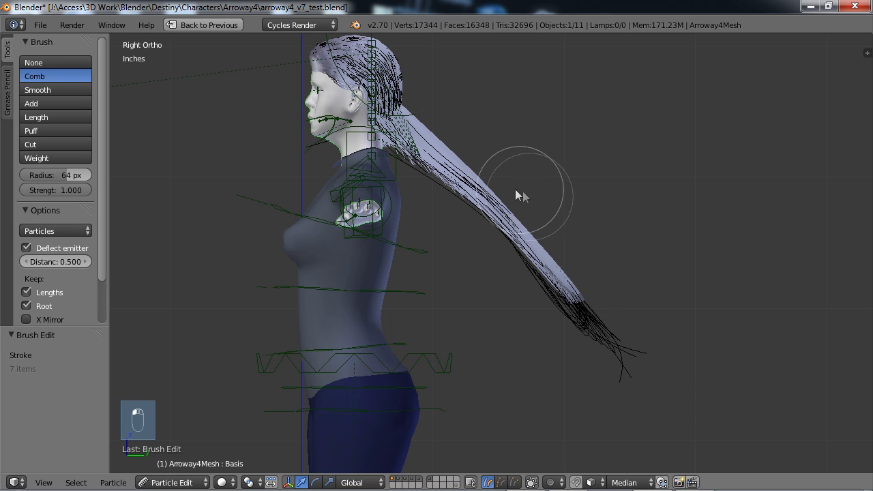
drag(523, 192, 660, 357)
mouse_move(500, 138)
mouse_down()
mouse_move(467, 184)
mouse_move(468, 142)
mouse_move(449, 170)
mouse_move(470, 188)
mouse_move(488, 140)
mouse_move(439, 146)
mouse_move(458, 149)
mouse_move(435, 163)
mouse_move(495, 161)
mouse_move(468, 198)
mouse_move(513, 214)
mouse_move(486, 250)
mouse_move(500, 224)
mouse_move(477, 245)
mouse_move(489, 182)
mouse_move(451, 212)
mouse_up()
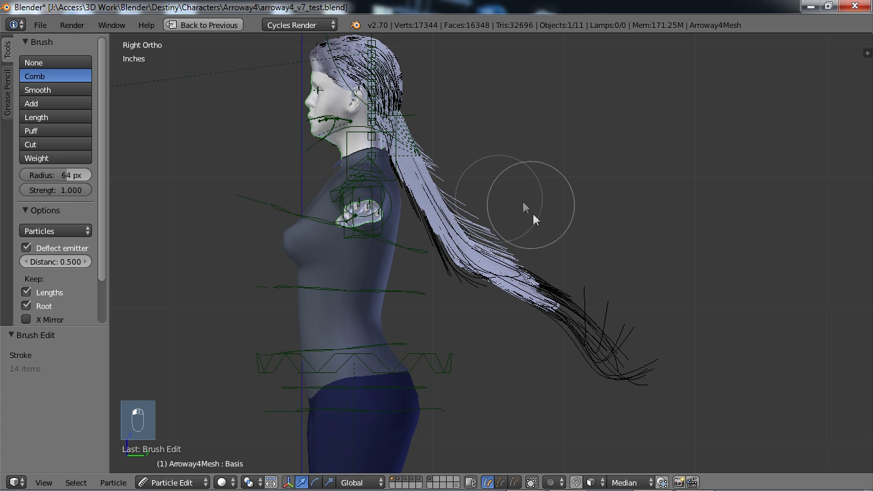
Comb the outer strands of the tail down and push the lower hair in towards the character's back.
scroll(505, 224, up, 1)
scroll(505, 224, up, 2)
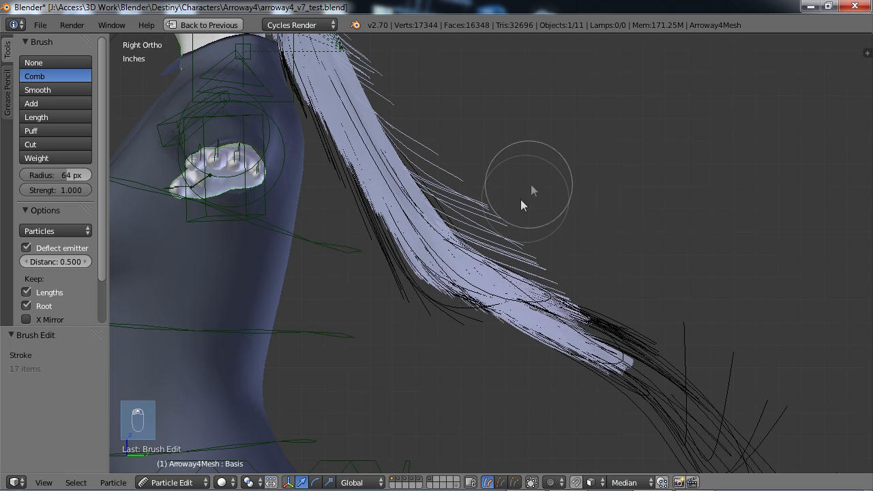
mouse_move(520, 199)
mouse_down()
mouse_move(462, 273)
mouse_move(619, 306)
mouse_move(597, 344)
mouse_move(581, 316)
mouse_move(593, 287)
mouse_move(526, 335)
mouse_up()
shift+middle_drag(405, 331, 406, 210)
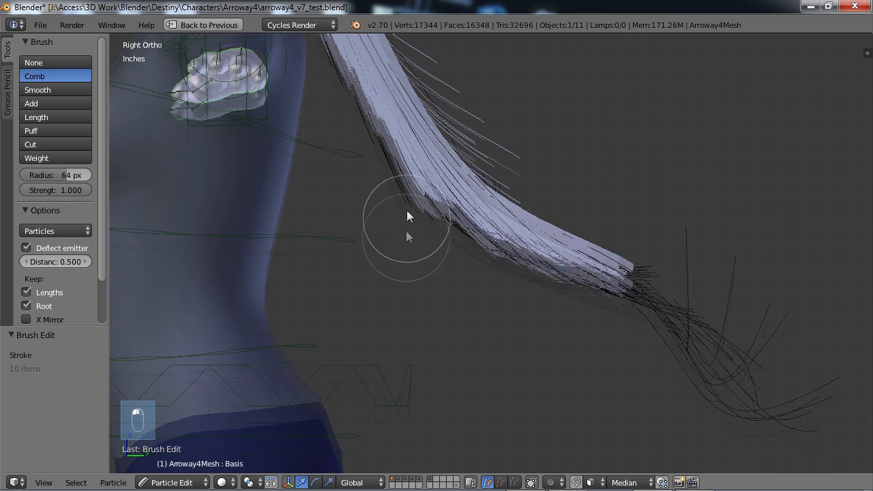
scroll(596, 158, up, 1)
mouse_move(596, 157)
mouse_down()
mouse_move(554, 205)
mouse_move(499, 217)
mouse_move(501, 201)
mouse_move(448, 234)
mouse_move(445, 220)
mouse_move(553, 238)
mouse_move(503, 299)
mouse_move(394, 237)
mouse_move(441, 318)
mouse_move(470, 287)
mouse_up()
Cut off the hair passing through the torso and the bent lower ends with the Cut brush.
scroll(499, 159, down, 6)
scroll(374, 315, up, 3)
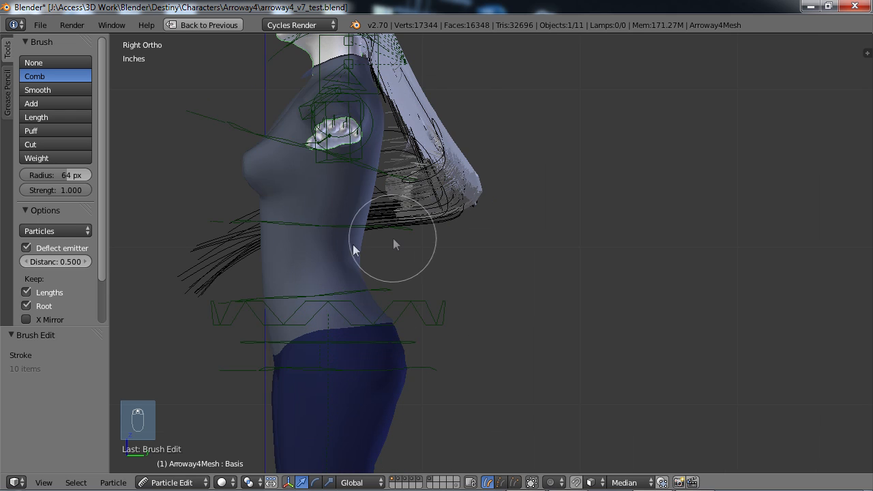
shift+middle_drag(378, 283, 432, 302)
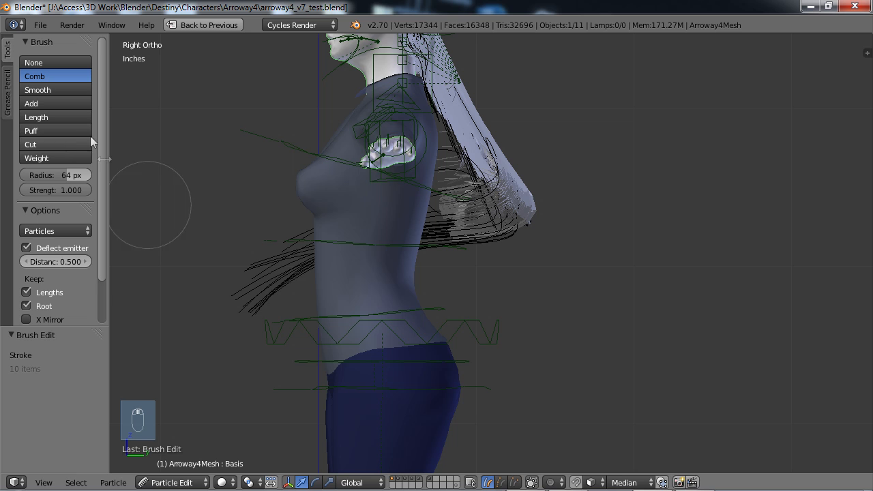
click(41, 144)
mouse_move(267, 262)
mouse_down()
mouse_move(260, 289)
mouse_move(276, 265)
mouse_move(425, 233)
mouse_move(413, 194)
mouse_move(450, 241)
mouse_move(494, 237)
mouse_move(432, 205)
mouse_move(428, 190)
mouse_move(444, 168)
mouse_move(483, 225)
mouse_move(550, 245)
mouse_move(487, 253)
mouse_up()
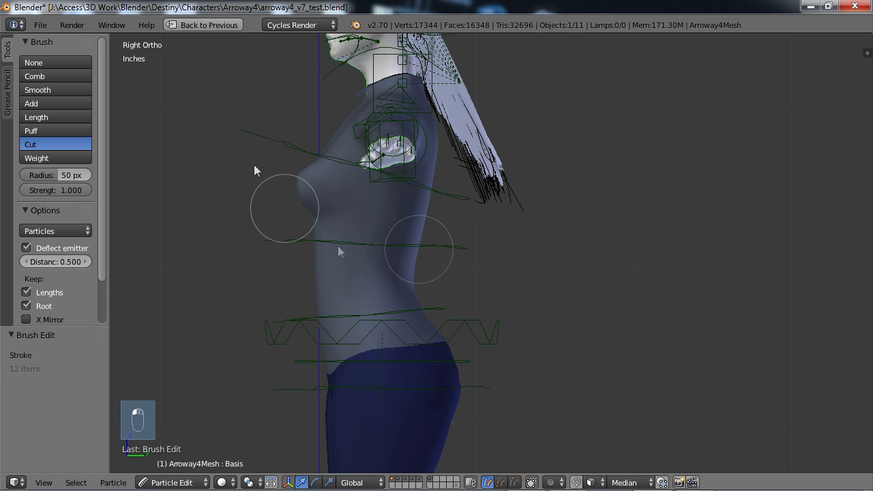
Comb the shortened hair down and slightly outwards into a straight tail behind the back.
click(57, 77)
mouse_move(429, 155)
mouse_down()
mouse_move(490, 140)
mouse_move(510, 232)
mouse_move(478, 158)
mouse_move(530, 337)
mouse_up()
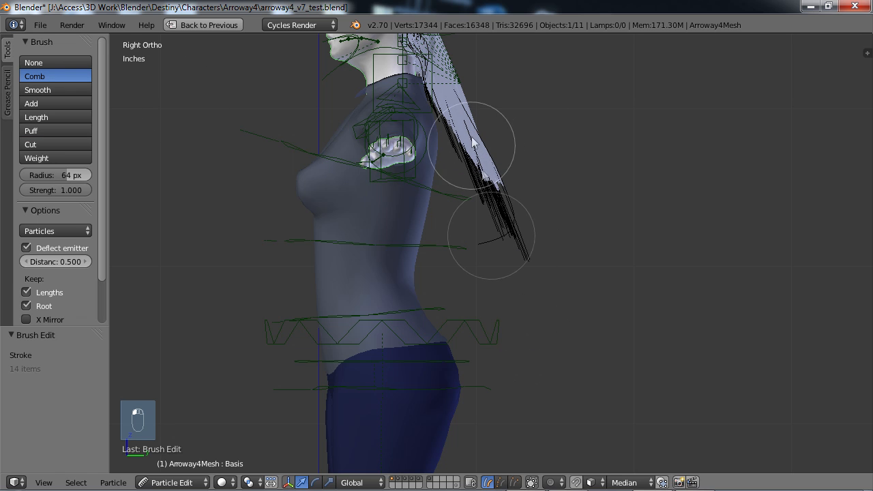
drag(469, 131, 567, 360)
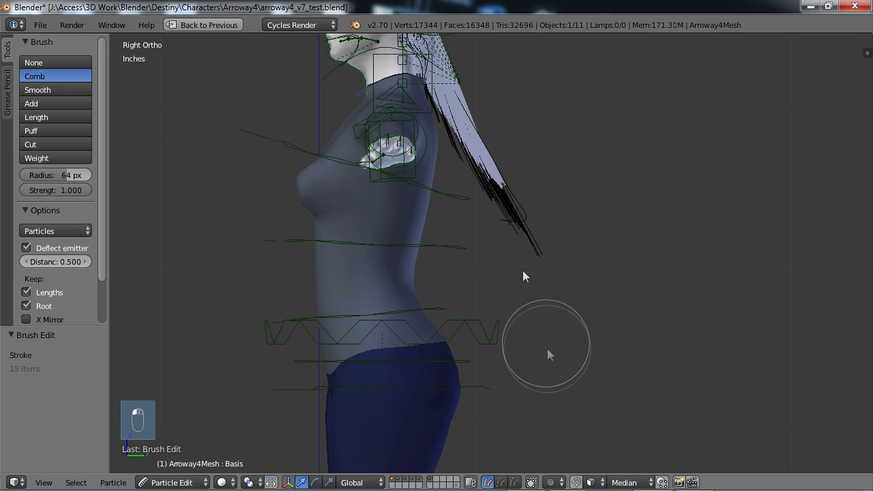
drag(501, 150, 597, 306)
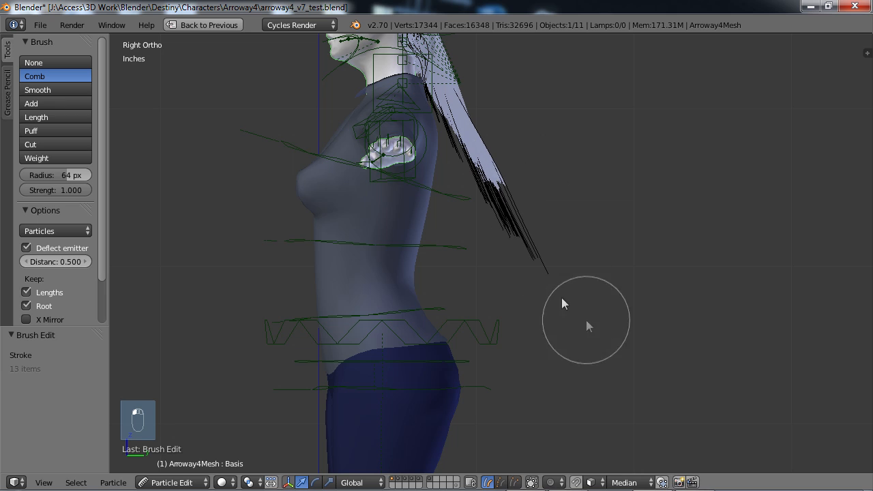
Trim the uneven tips of the tail with the Cut brush at 54 px radius and return to the Comb brush.
click(35, 144)
mouse_move(553, 301)
mouse_down()
mouse_move(530, 267)
mouse_move(544, 270)
mouse_up()
click(30, 76)
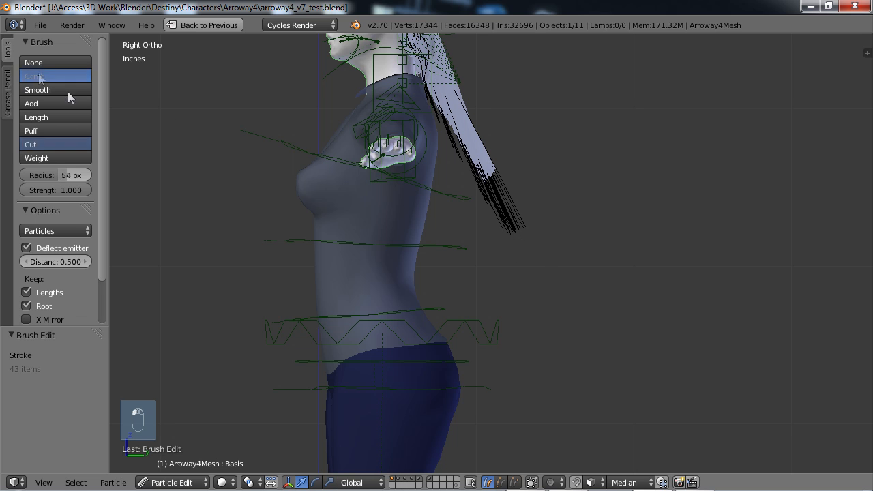
Comb the tail down from the side and gather its lower strands inwards to a narrow point at the centre of the back.
mouse_move(510, 111)
mouse_down()
mouse_move(493, 140)
mouse_move(512, 132)
mouse_move(499, 178)
mouse_move(517, 129)
mouse_move(484, 143)
mouse_move(492, 101)
mouse_move(477, 113)
mouse_move(495, 187)
mouse_move(525, 150)
mouse_move(500, 168)
mouse_move(518, 176)
mouse_move(498, 220)
mouse_move(528, 158)
mouse_move(512, 166)
mouse_move(516, 189)
mouse_move(560, 185)
mouse_move(535, 196)
mouse_move(564, 206)
mouse_up()
mouse_move(564, 207)
middle_down()
mouse_move(450, 224)
mouse_move(631, 239)
mouse_move(567, 240)
middle_up()
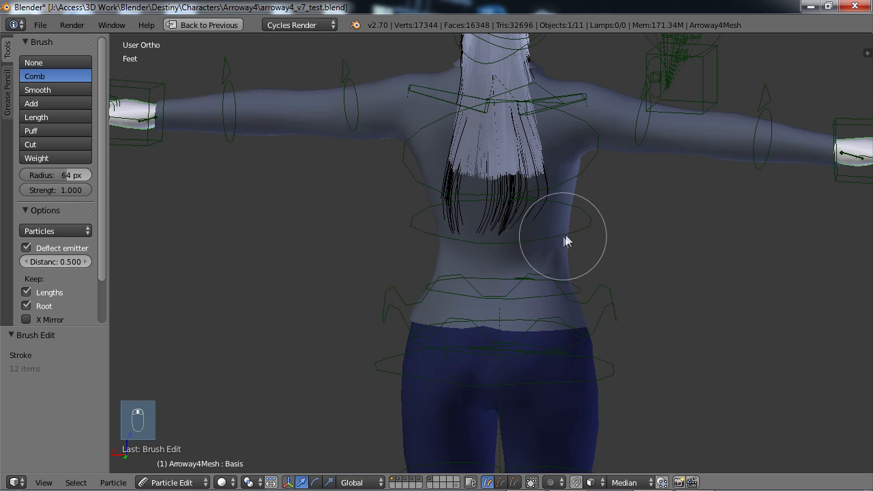
drag(596, 175, 551, 185)
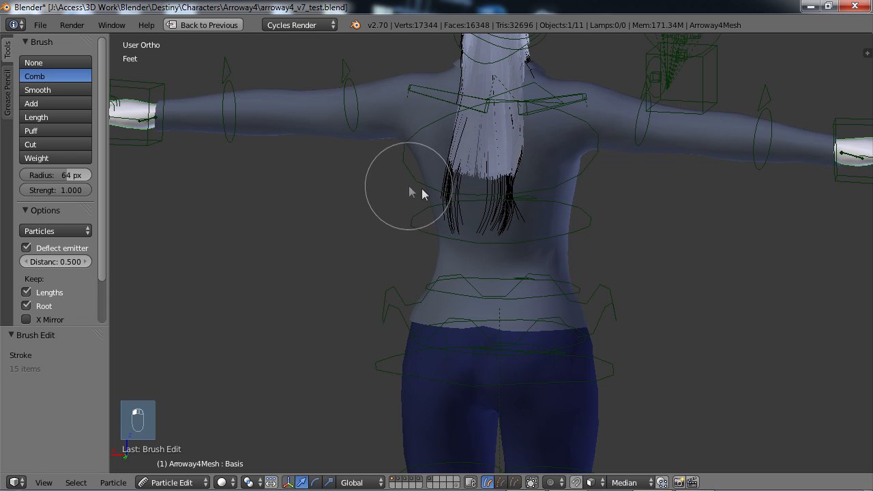
mouse_move(416, 192)
mouse_down()
mouse_move(546, 220)
mouse_move(464, 168)
mouse_up()
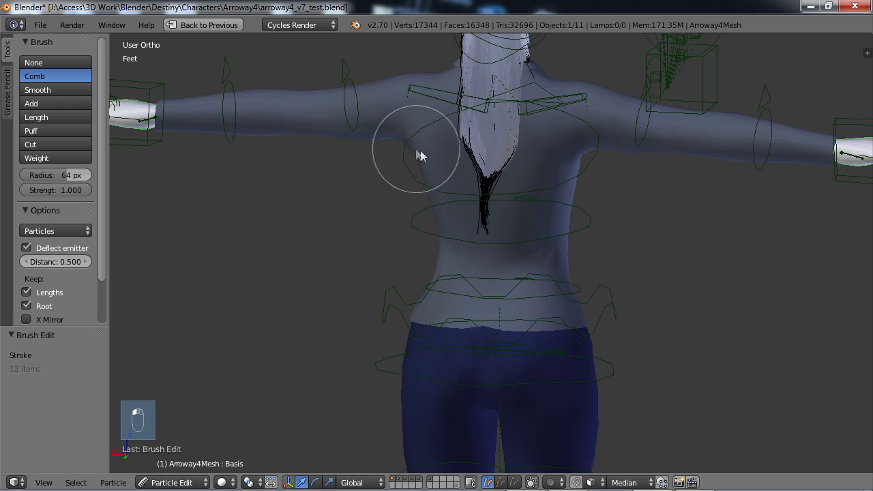
drag(421, 148, 470, 204)
Save the file over the existing arroway4_v7_test.blend.
mouse_move(670, 216)
middle_down()
mouse_move(577, 238)
mouse_move(607, 288)
middle_up()
mouse_move(594, 251)
middle_down()
mouse_move(646, 248)
mouse_move(554, 227)
mouse_move(676, 232)
mouse_move(617, 234)
middle_up()
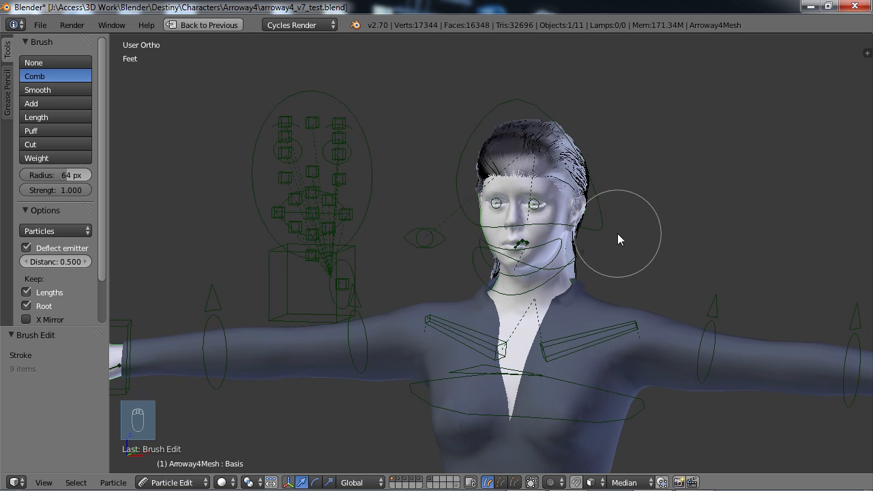
key(ctrl+s)
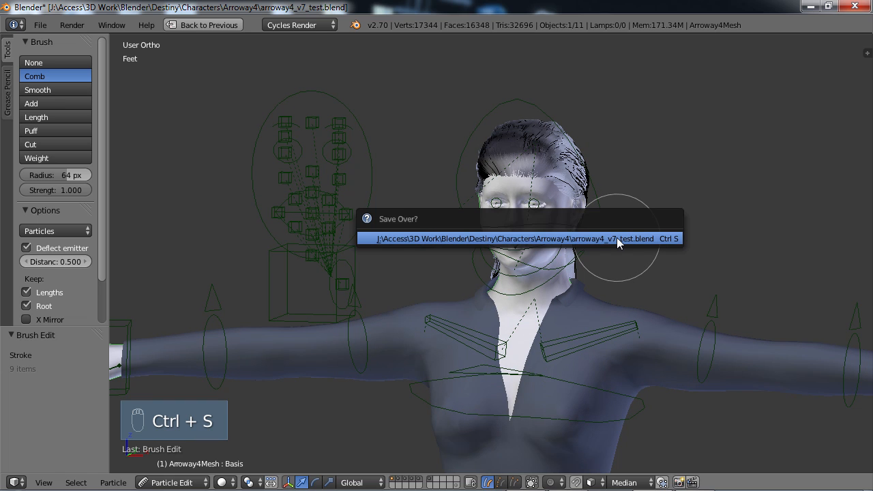
click(617, 239)
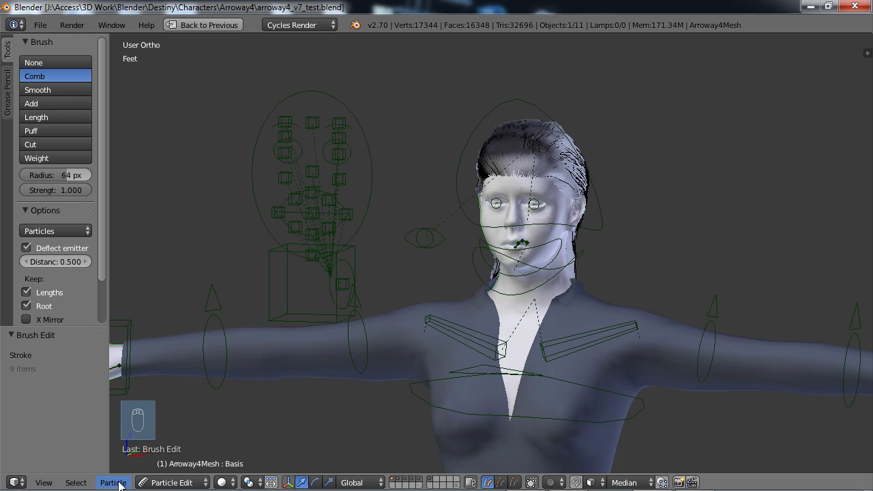
Switch the character mesh from Particle Edit to Object Mode and render the image.
click(161, 481)
click(175, 466)
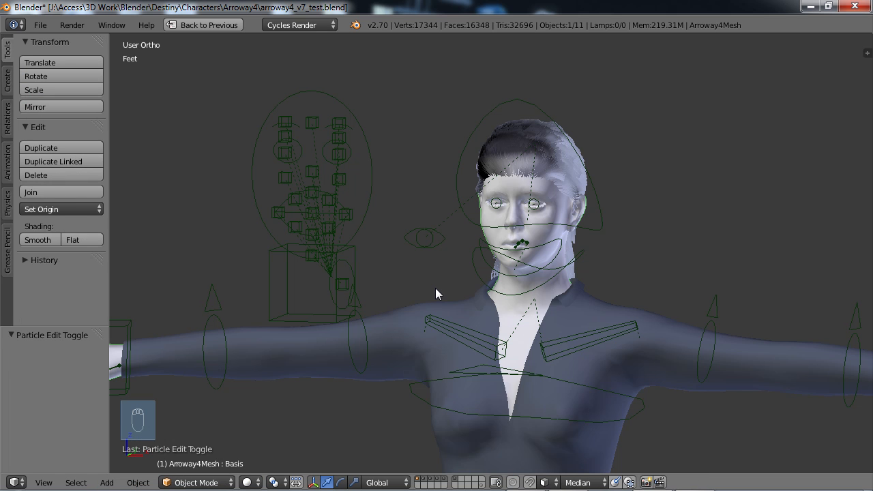
key(F12)
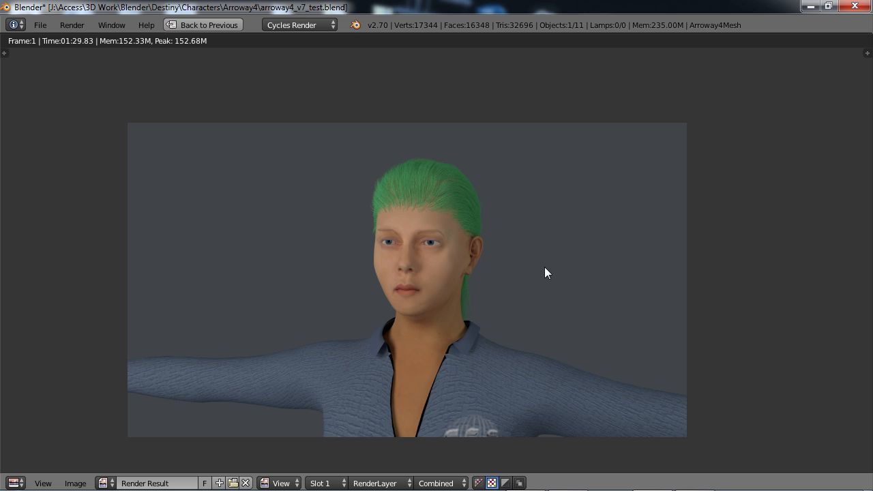
Examine the rendered hair along the hairline, over the head and behind the neck, and close the render view.
scroll(420, 215, up, 4)
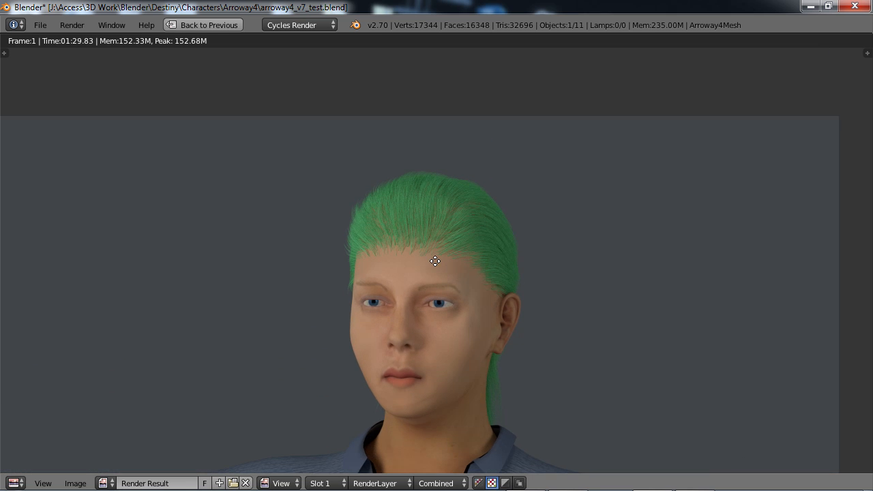
scroll(428, 267, up, 4)
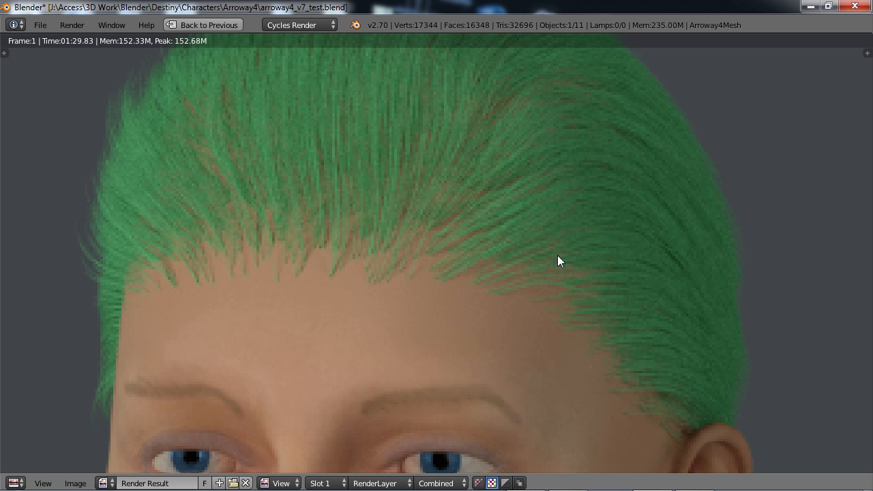
scroll(444, 256, down, 8)
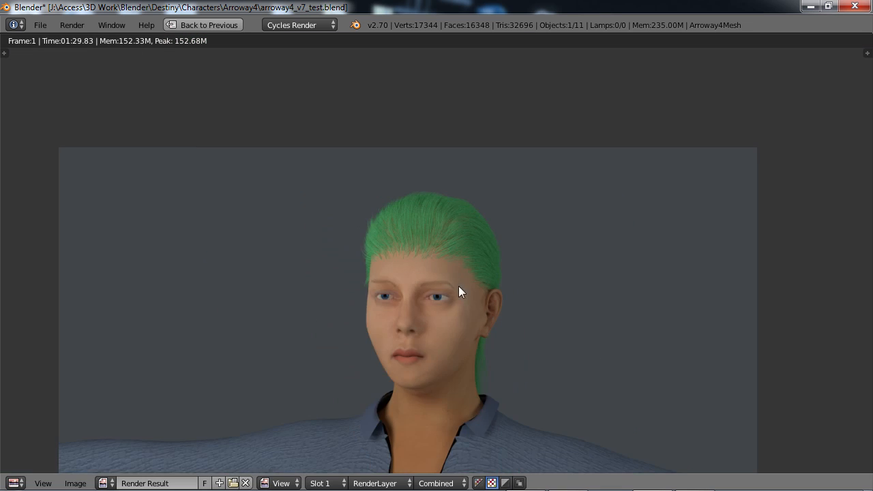
middle_drag(458, 292, 450, 249)
scroll(448, 261, down, 2)
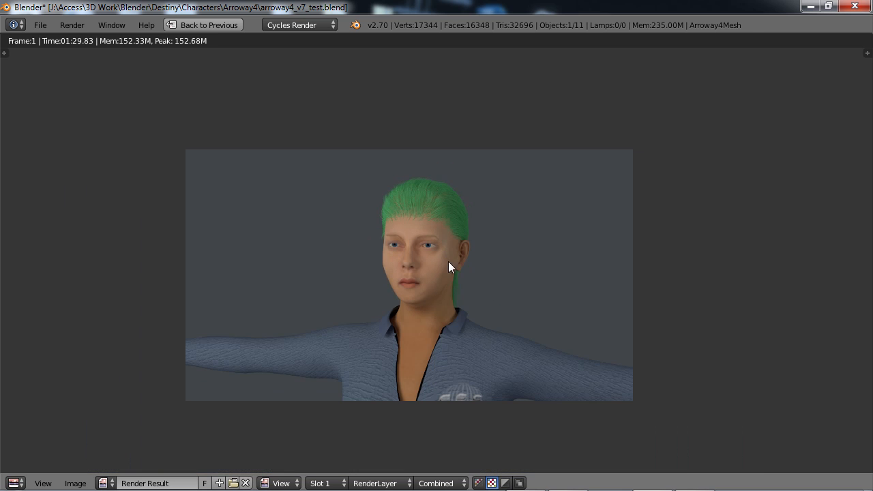
scroll(443, 243, up, 2)
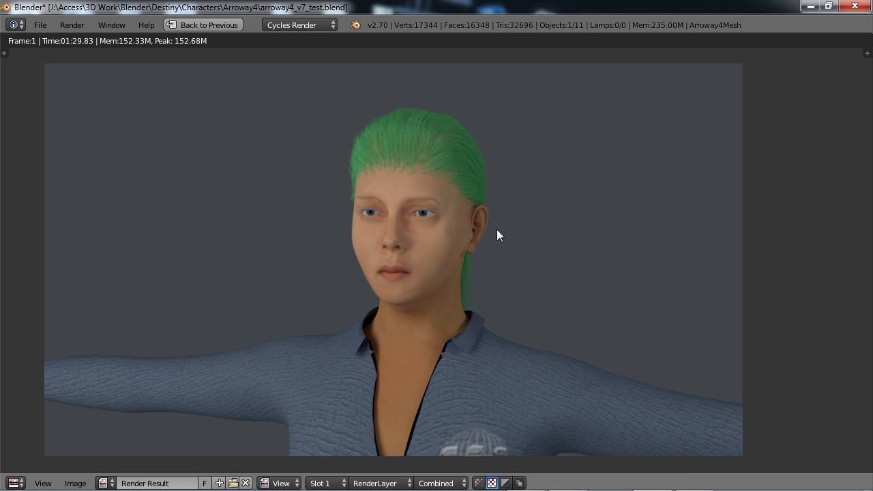
middle_drag(436, 156, 442, 215)
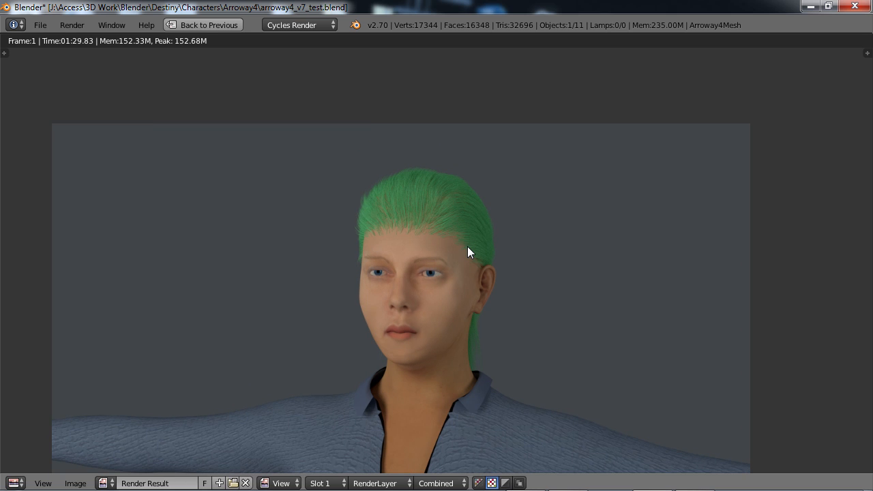
scroll(434, 219, up, 2)
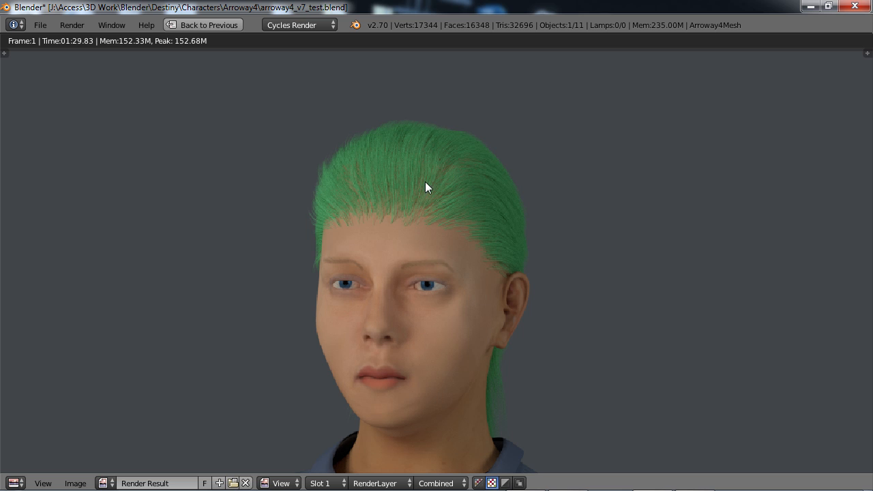
scroll(479, 189, down, 1)
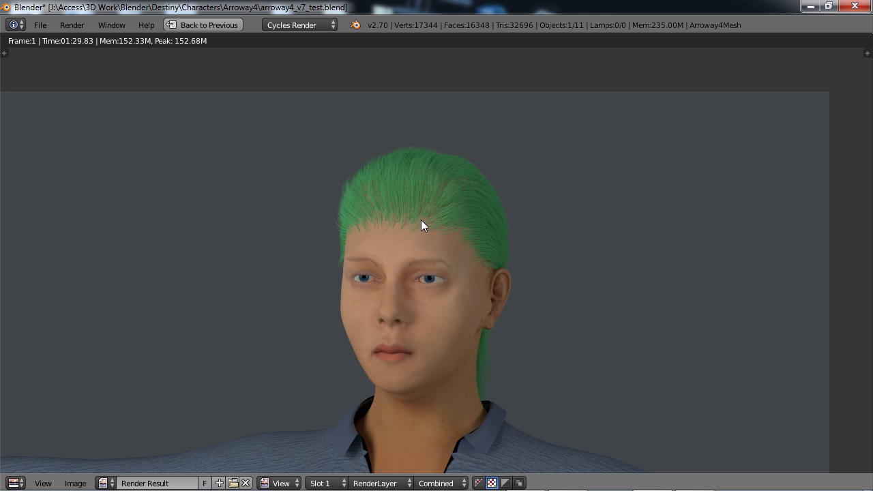
scroll(442, 208, down, 1)
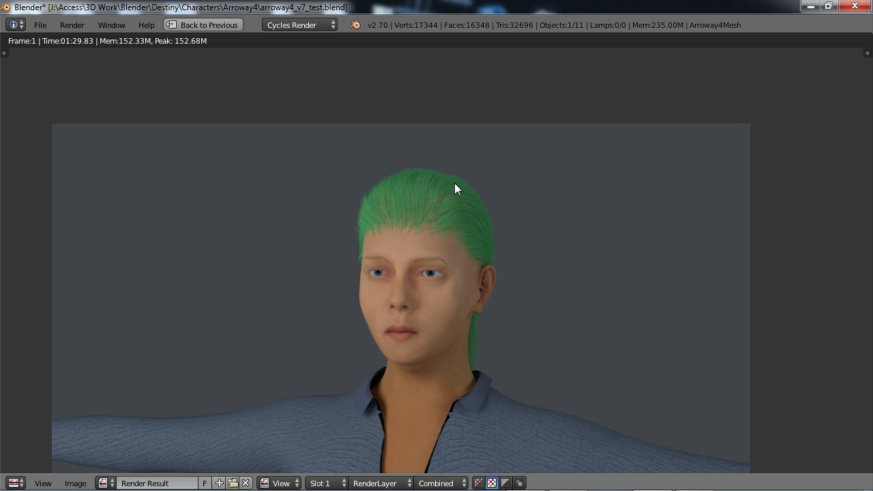
key(Escape)
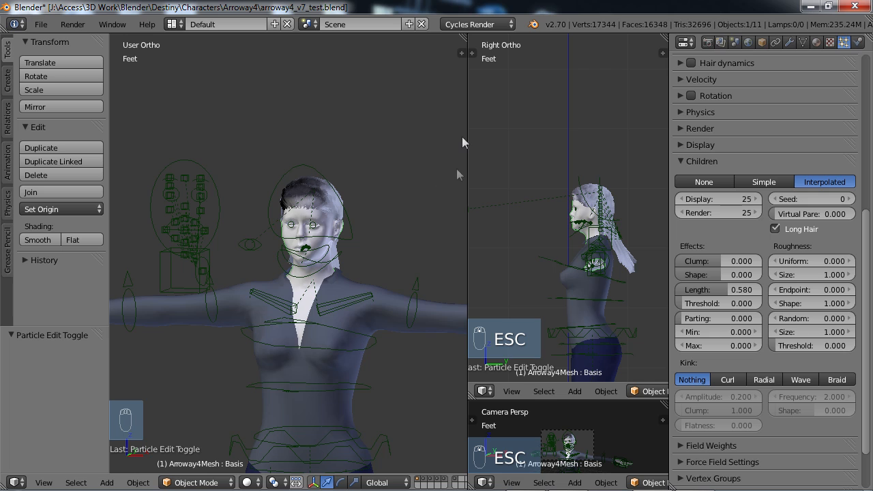
Show the Hair material's node tree in a widened Node Editor area and maximize it.
click(816, 41)
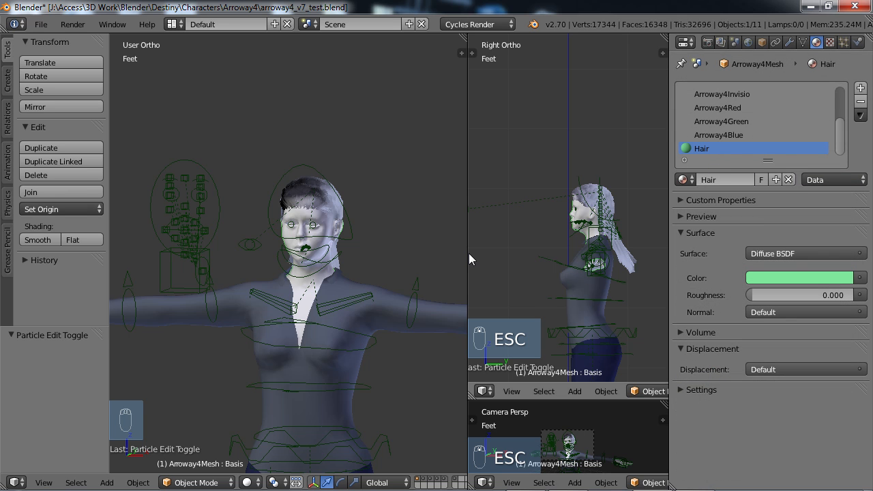
drag(470, 255, 377, 242)
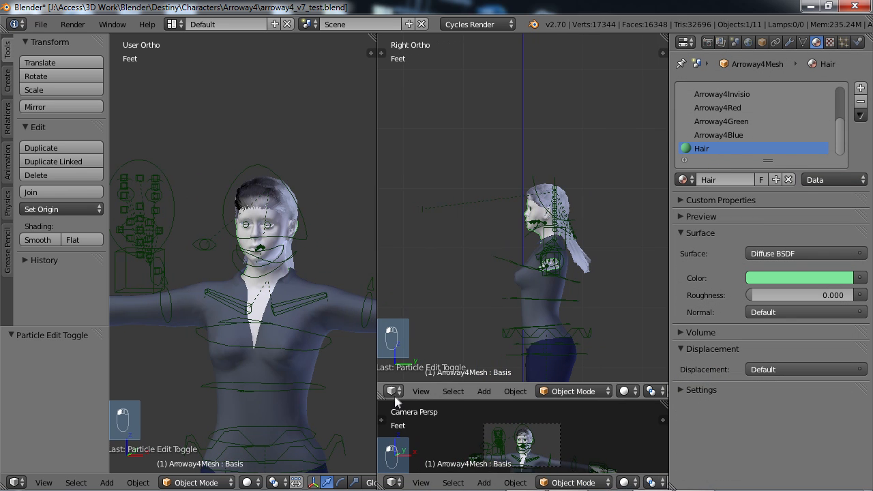
click(392, 393)
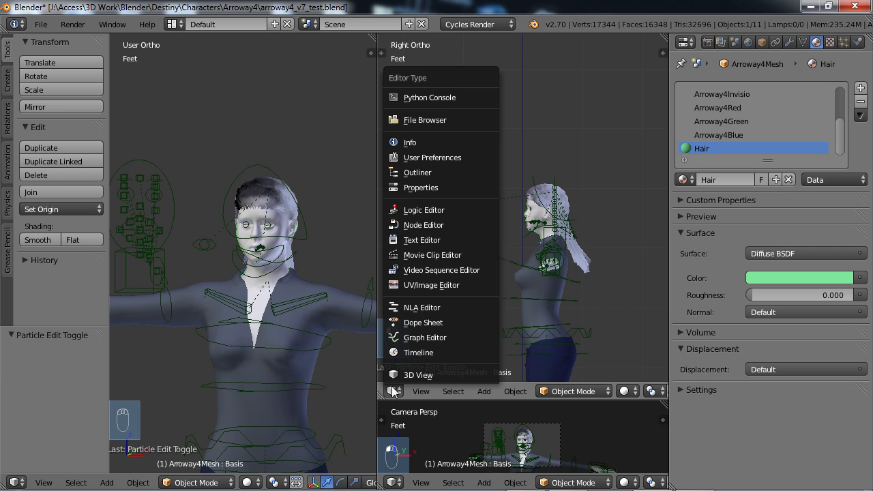
click(411, 225)
key(Home)
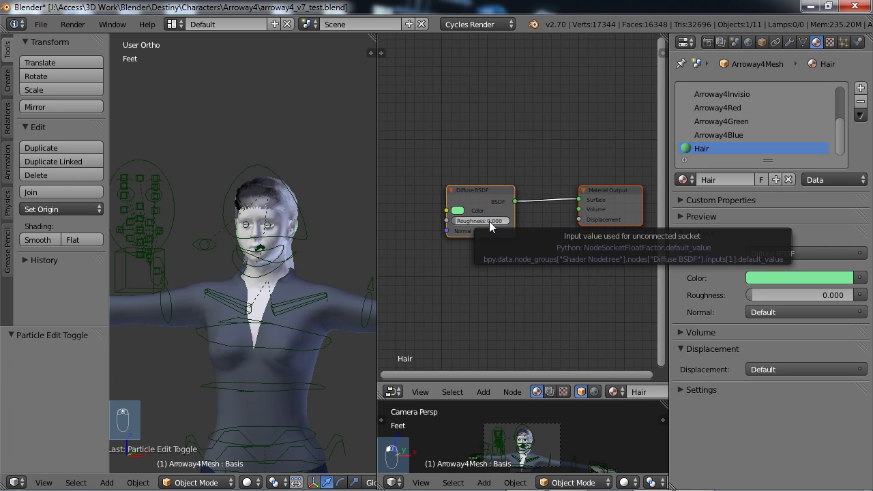
key(ctrl+Up)
key(ctrl+Up)
key(ctrl+Up)
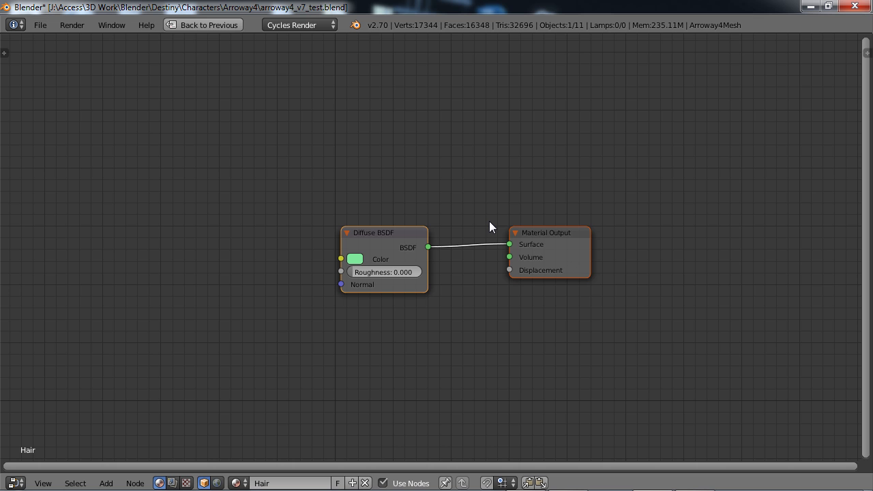
middle_drag(462, 279, 579, 245)
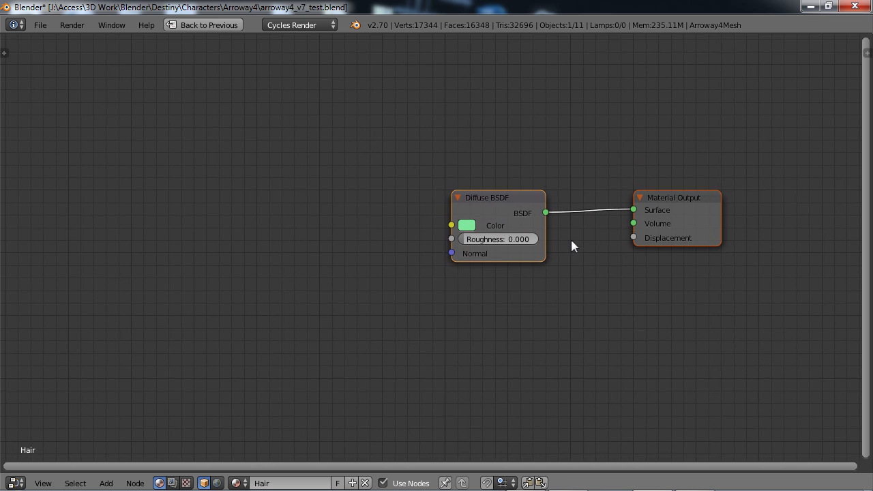
scroll(525, 242, down, 1)
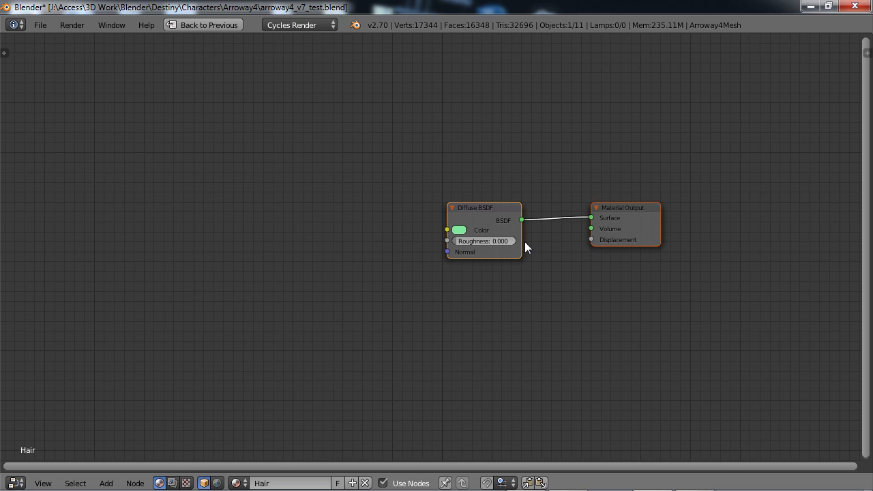
Delete the Diffuse BSDF node and add a Hair BSDF shader node above and to the left of the Material Output.
click(476, 221)
key(x)
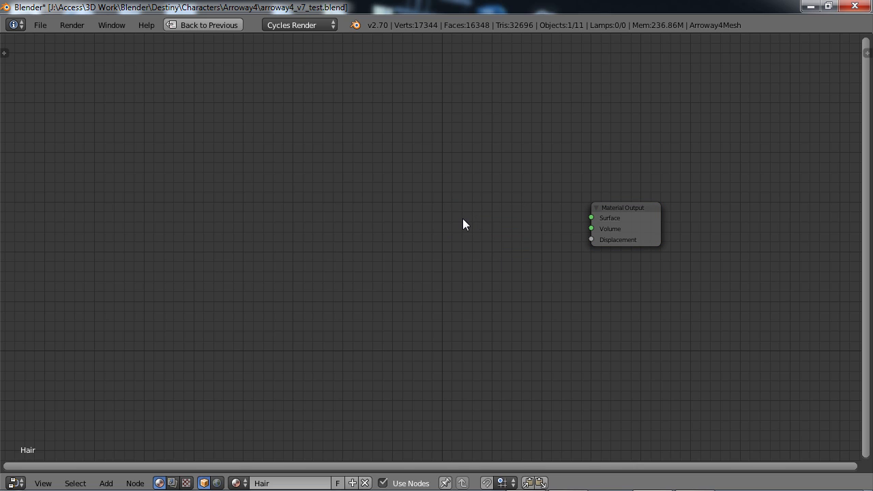
key(shift+a)
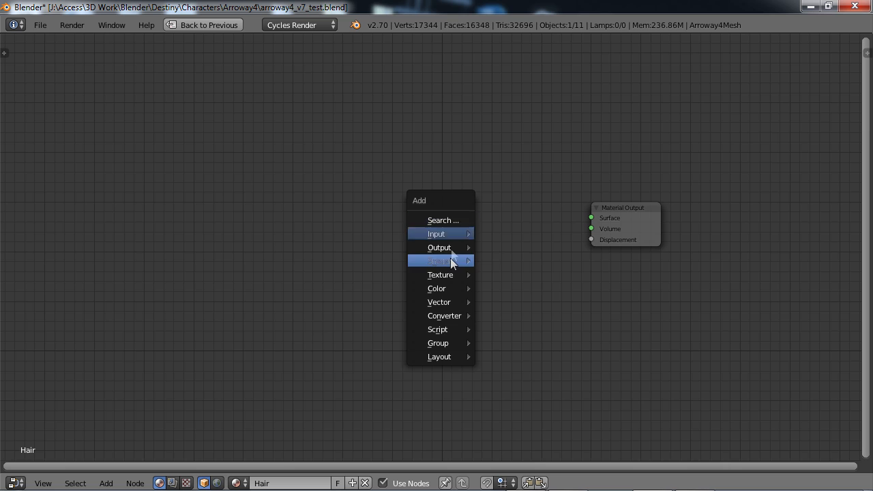
mouse_move(451, 260)
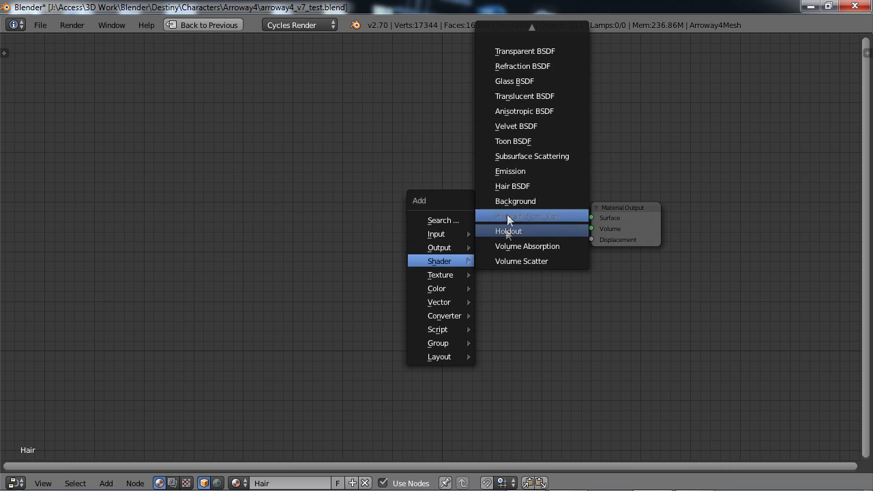
click(507, 187)
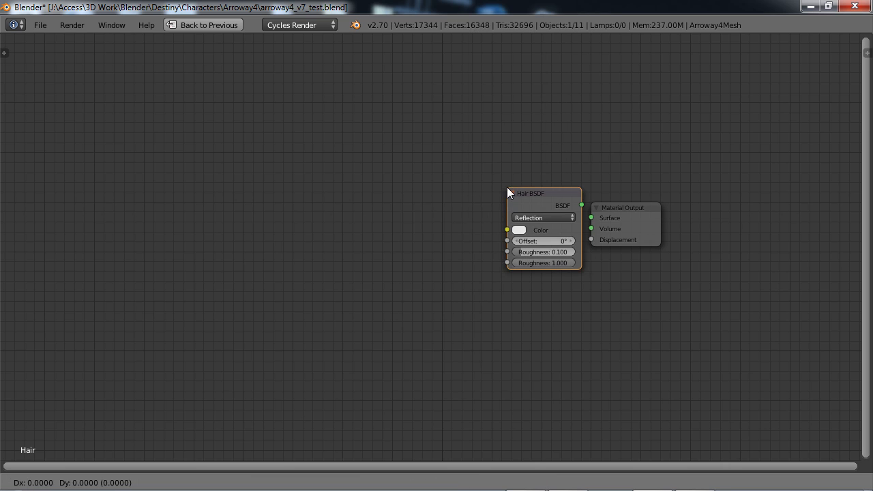
click(396, 127)
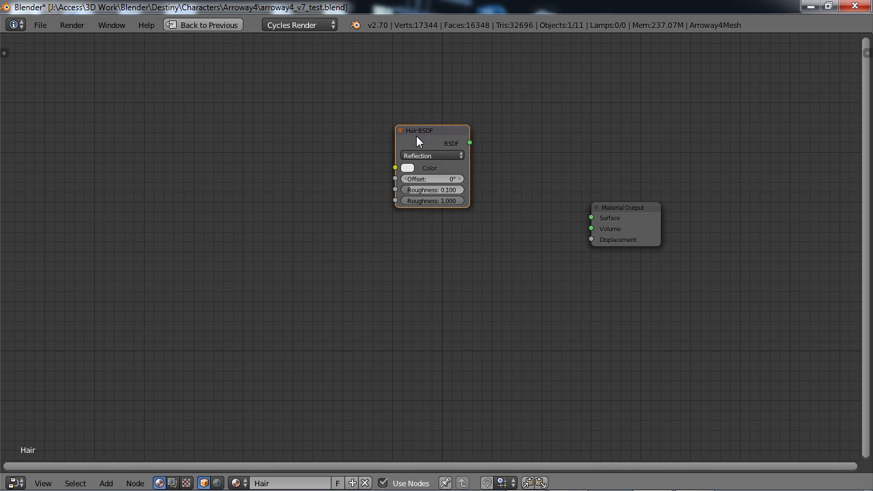
Duplicate the Hair BSDF node, align the copy below the original, and set the upper node's component to Transmission.
key(shift+d)
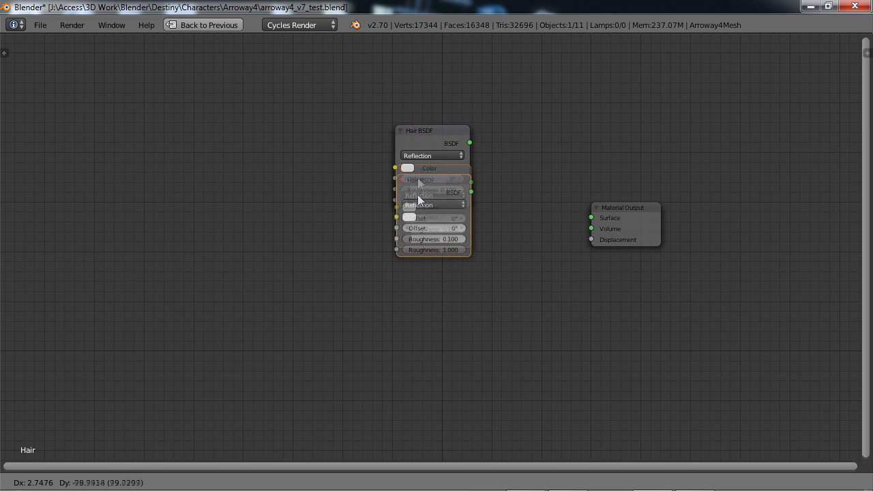
click(421, 256)
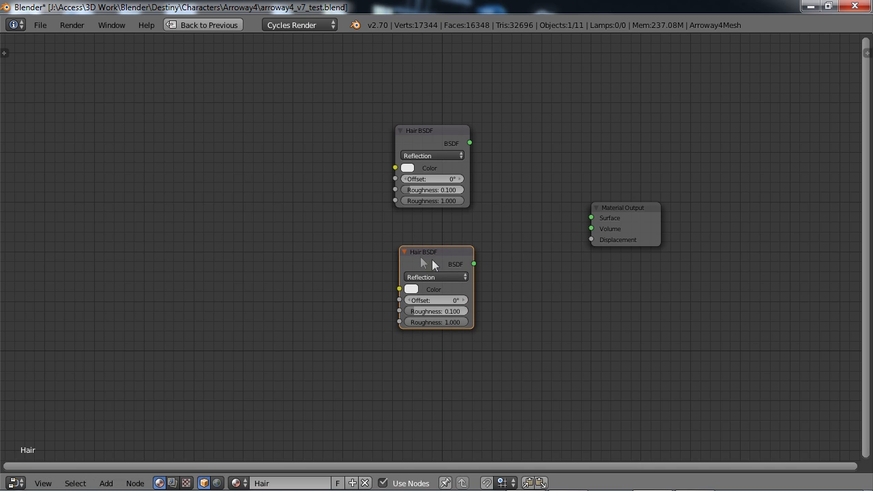
click(434, 157)
click(435, 157)
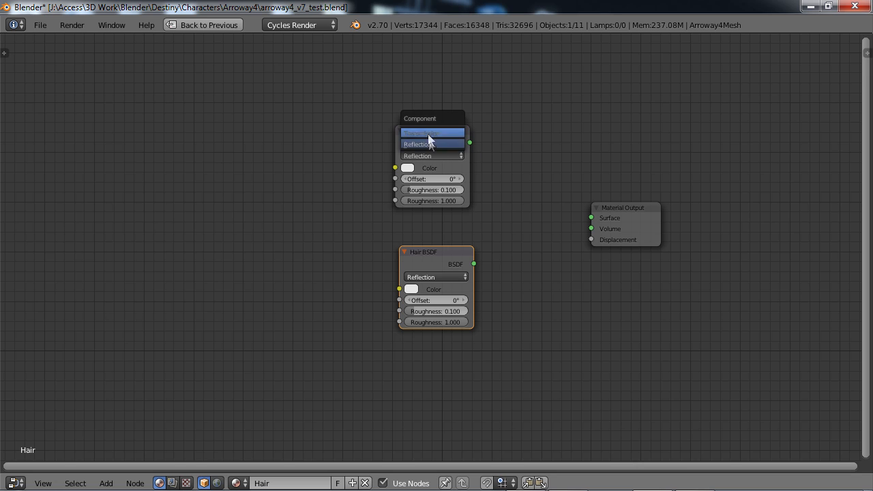
click(427, 134)
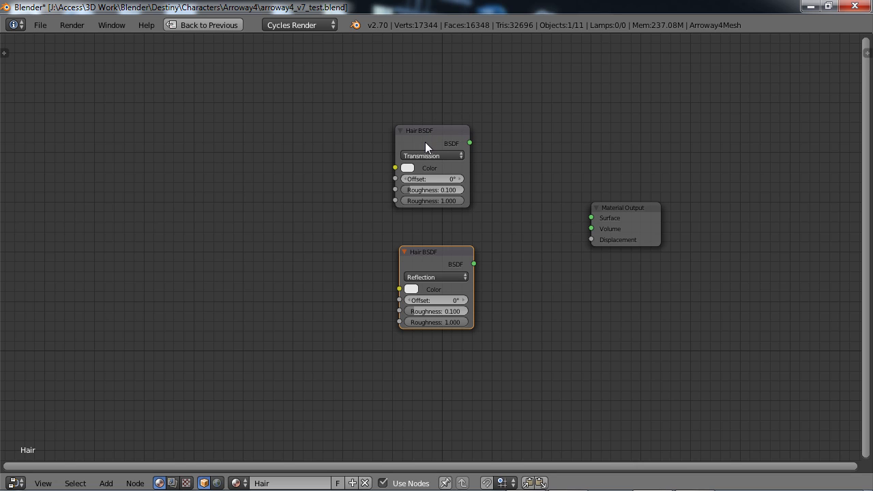
drag(430, 262, 430, 241)
click(635, 220)
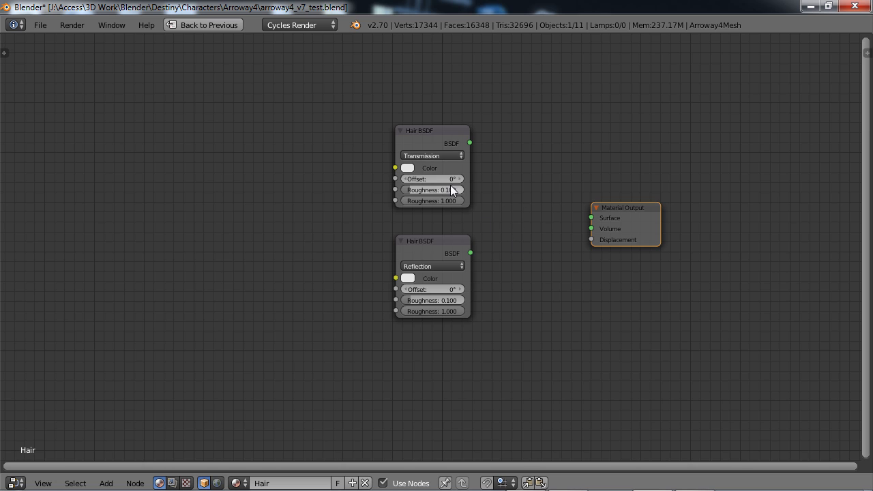
Move the Material Output node farther from the Hair BSDF nodes and add a Mix Shader node in the gap.
drag(638, 219, 774, 213)
key(shift+a)
mouse_move(576, 214)
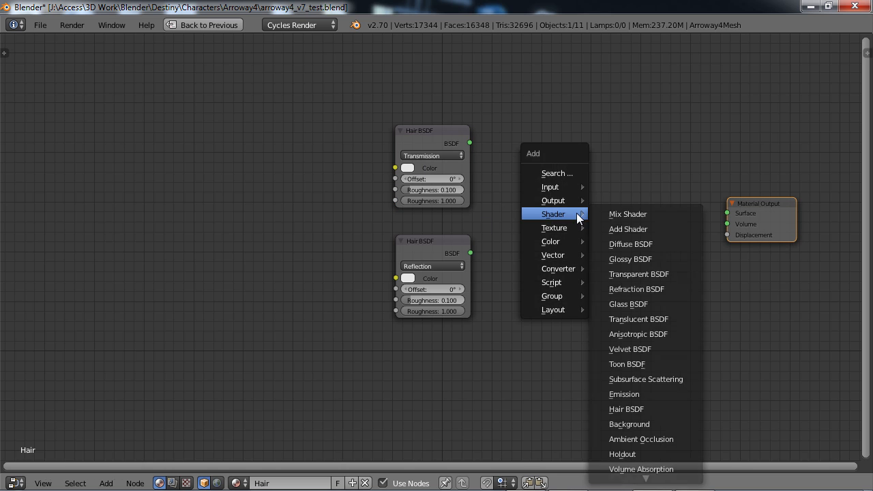
click(631, 214)
click(550, 171)
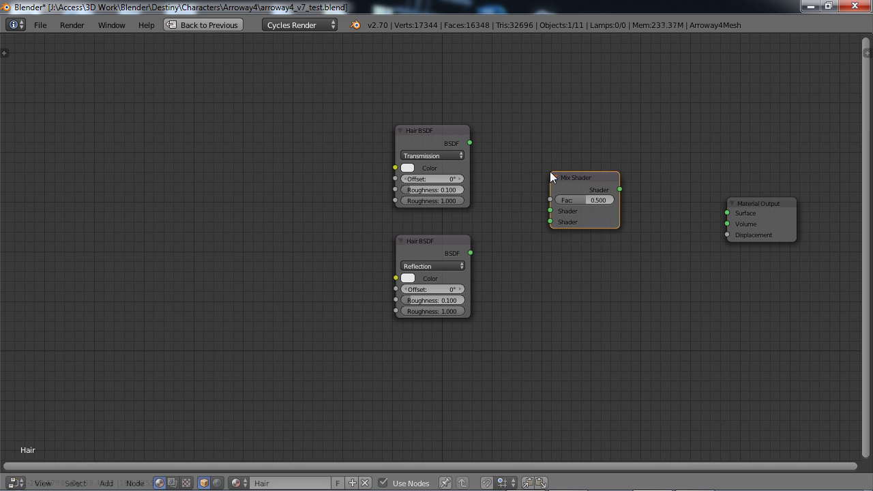
Link the Transmission and Reflection Hair BSDF nodes into the Mix Shader, connect it to the Material Output's Surface, and reposition the Mix Shader.
drag(470, 143, 544, 212)
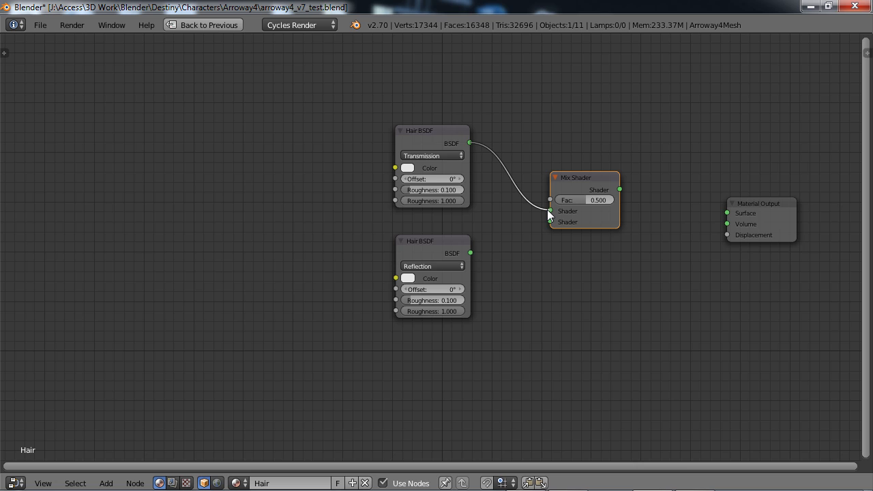
drag(470, 253, 550, 222)
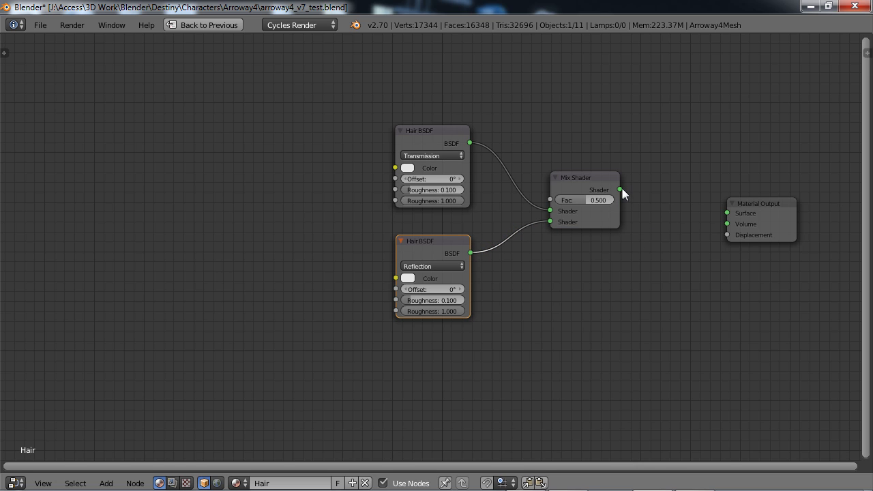
drag(674, 211, 724, 214)
drag(576, 179, 626, 158)
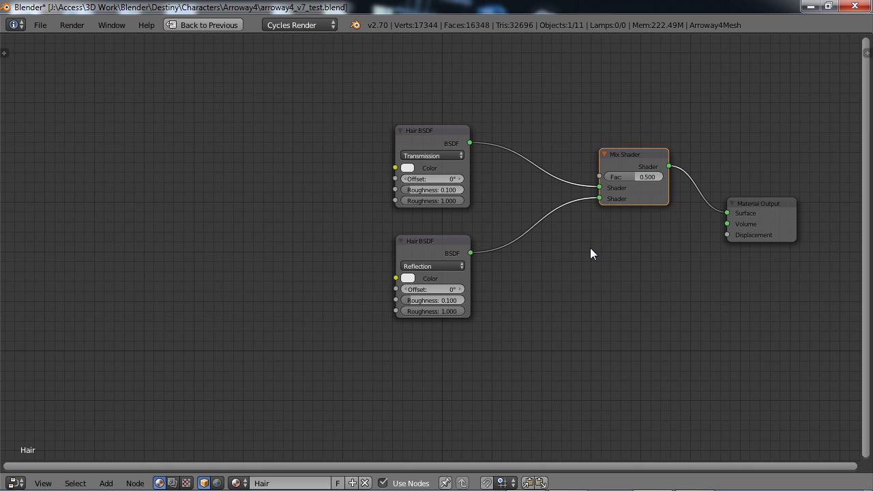
Change the Transmission Hair BSDF node's color to a light blue.
click(407, 167)
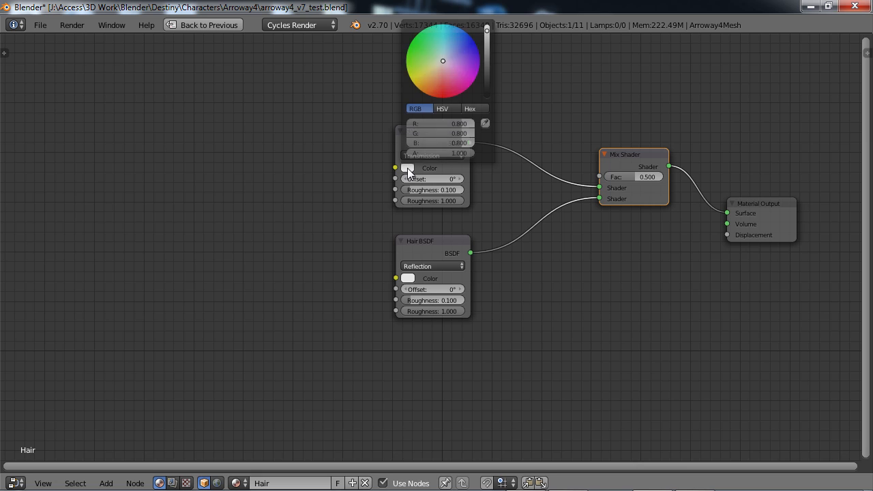
drag(443, 58, 463, 39)
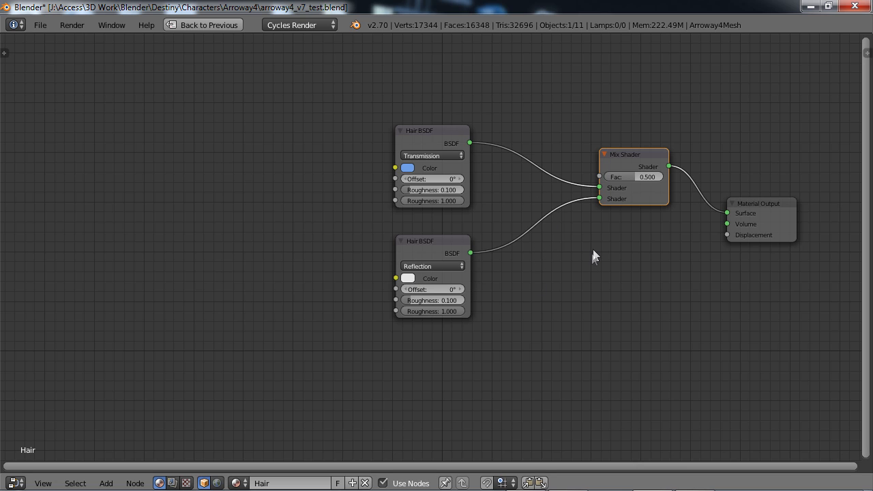
Add a Hair Info node above the Hair BSDF nodes and link its Intercept output to the Mix Shader's Fac input.
key(shift+a)
mouse_move(593, 250)
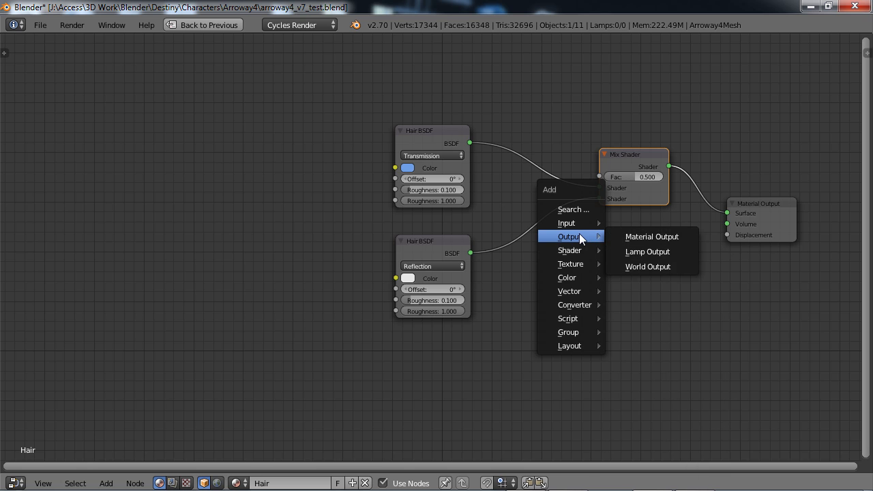
mouse_move(575, 223)
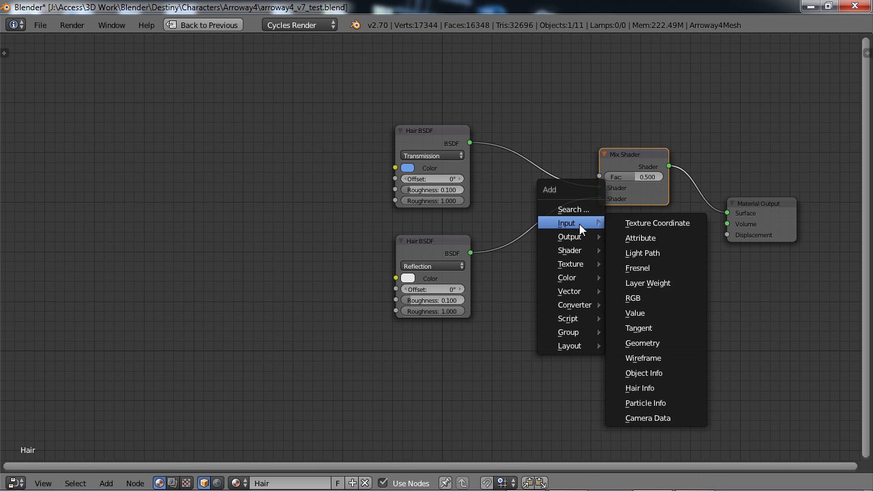
click(643, 388)
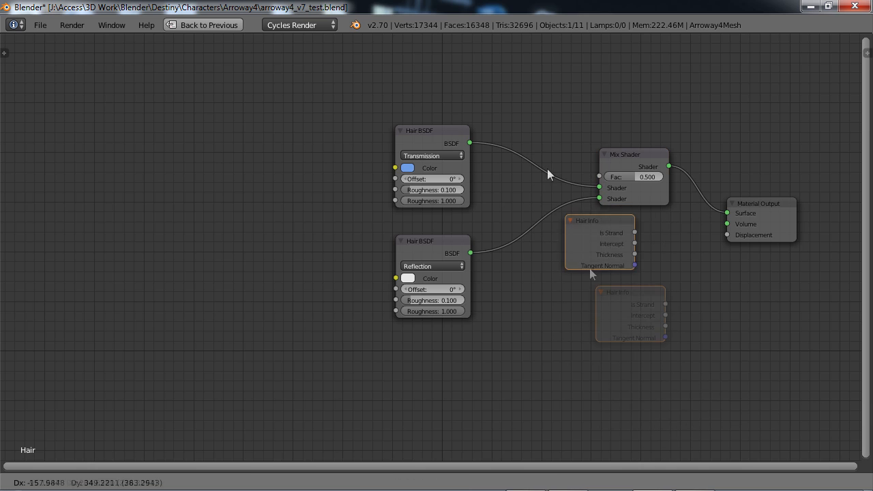
click(428, 38)
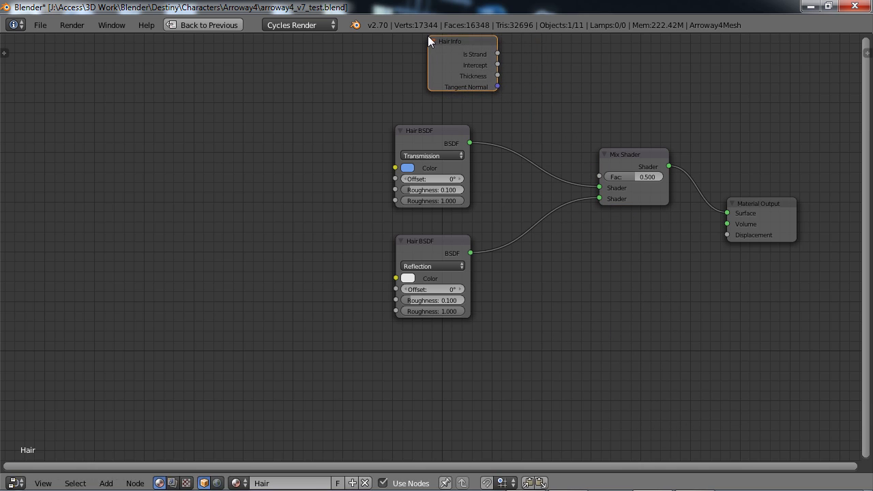
key(Home)
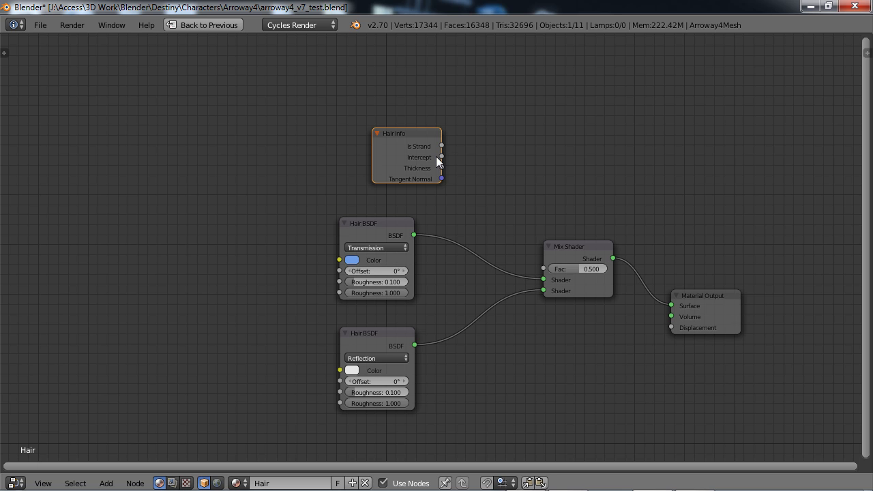
drag(441, 157, 539, 270)
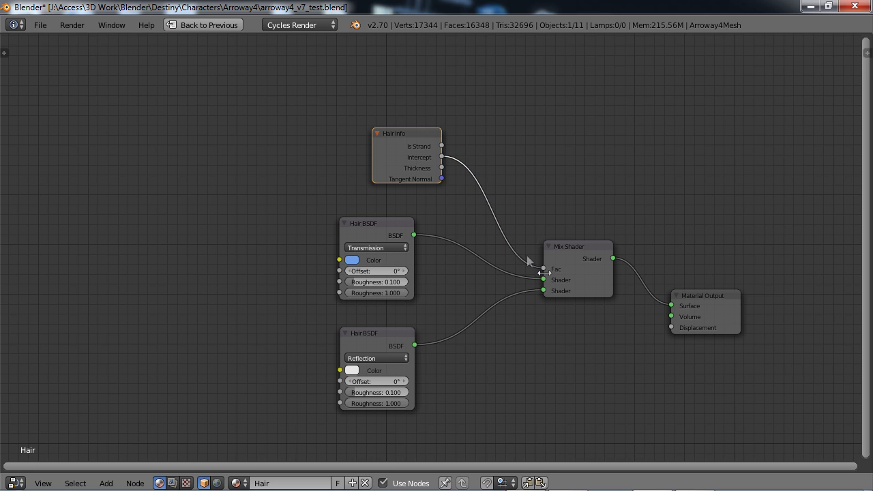
scroll(522, 303, down, 1)
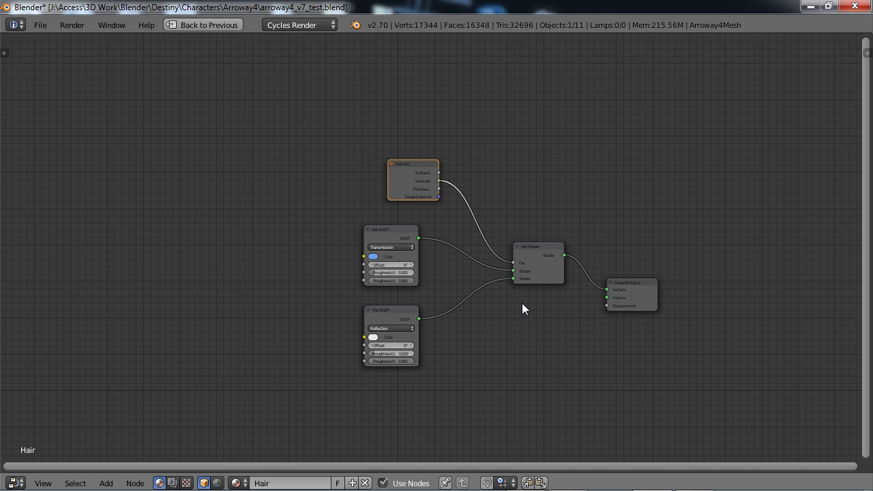
scroll(522, 303, down, 1)
scroll(522, 303, up, 2)
middle_drag(522, 302, 483, 289)
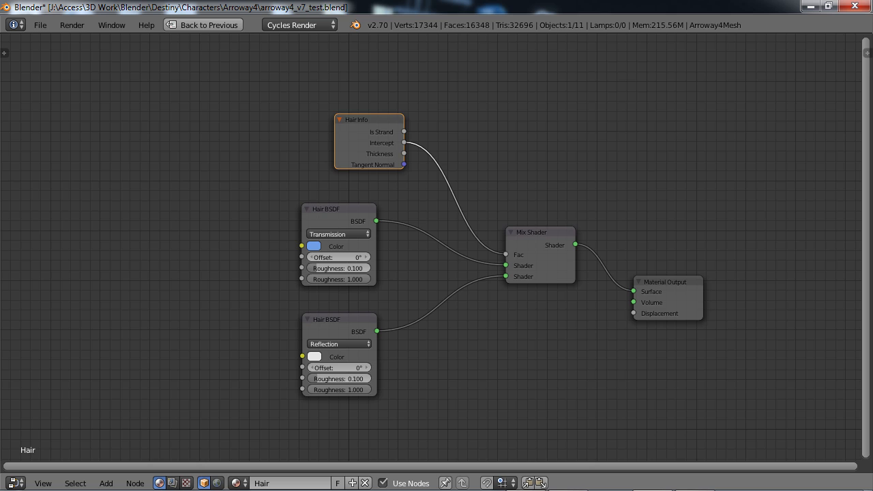
Restore the multi-area layout, frame the character's head larger in the 3D view and hide the tool shelf.
key(ctrl+Up)
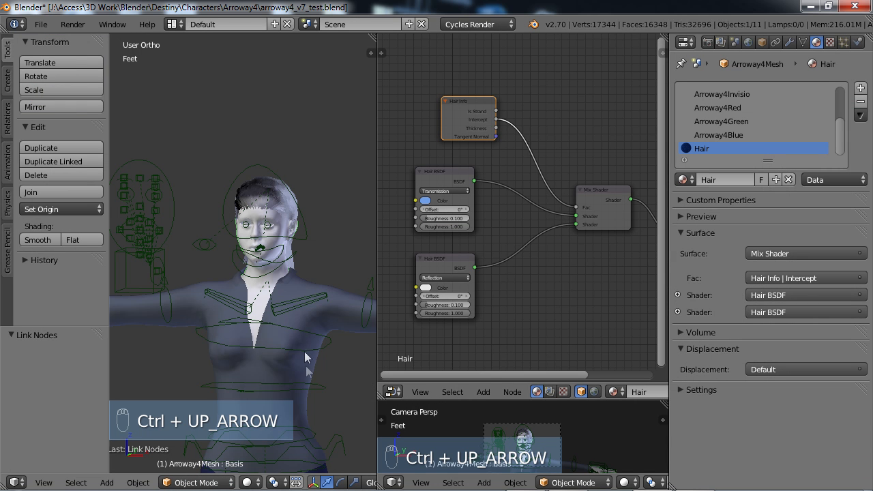
shift+middle_drag(268, 280, 277, 278)
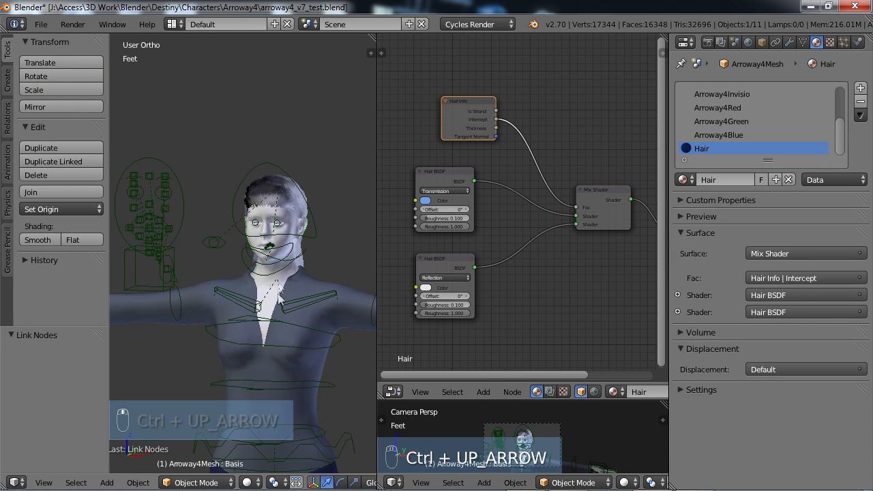
scroll(277, 292, up, 3)
shift+middle_drag(310, 232, 270, 295)
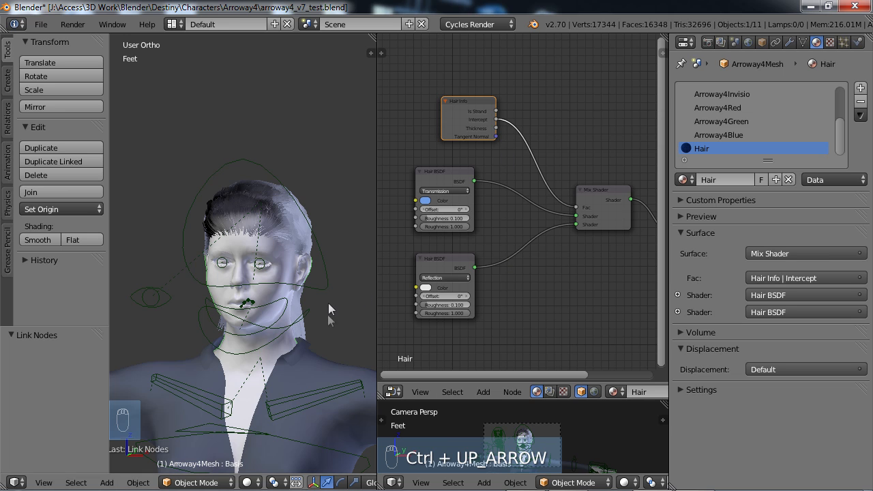
shift+middle_drag(294, 292, 290, 321)
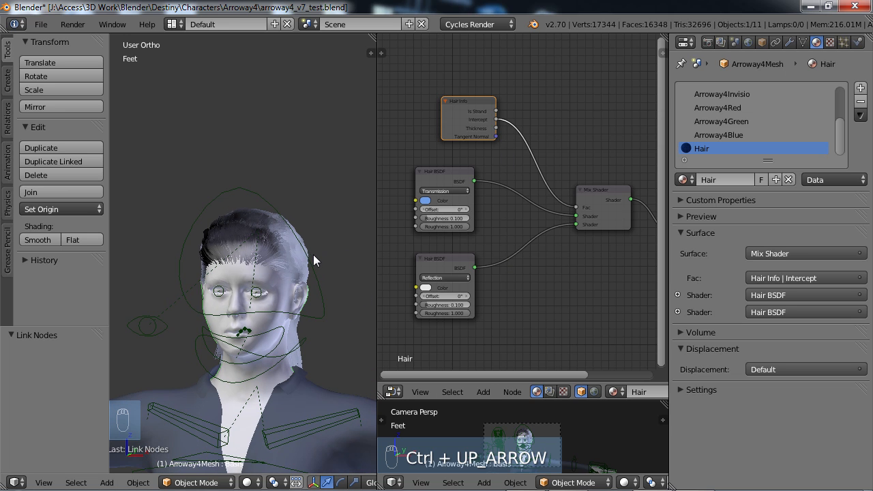
key(t)
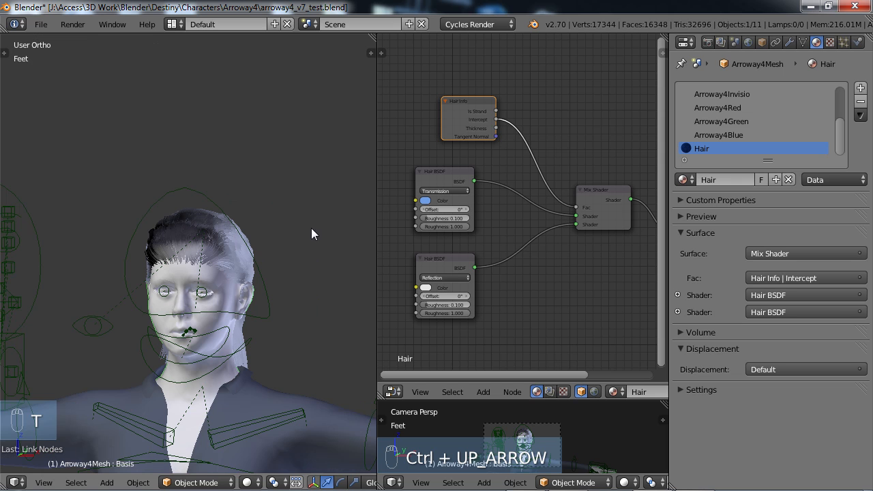
shift+middle_drag(277, 264, 307, 255)
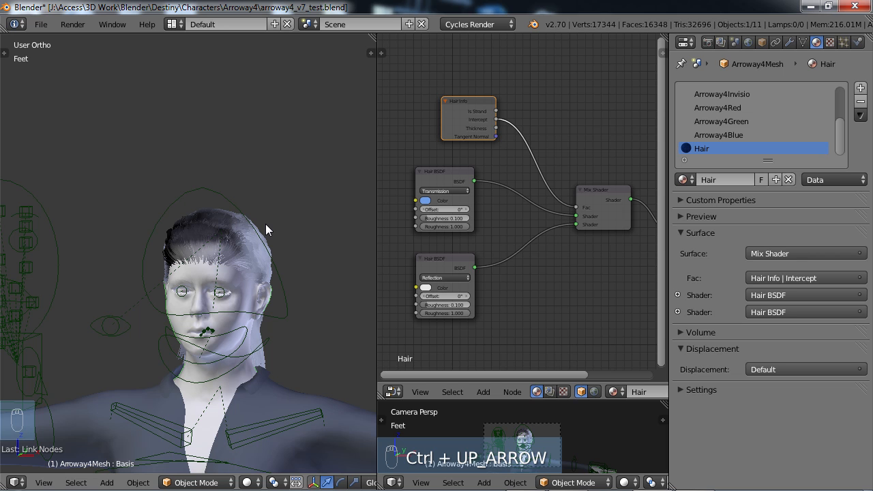
Save over arroway4_v7_test.blend and render the scene.
key(ctrl+s)
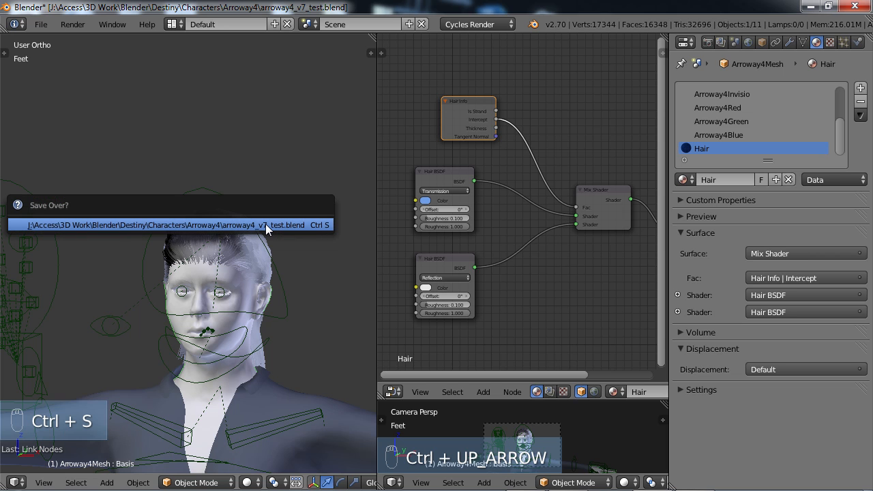
click(266, 224)
key(F12)
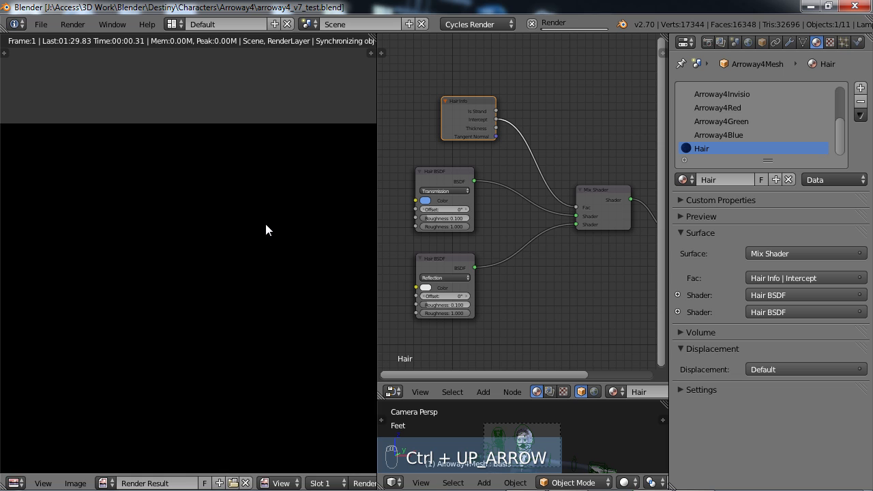
Examine the hair material up close in the maximized render result and close the render view.
key(ctrl+Up)
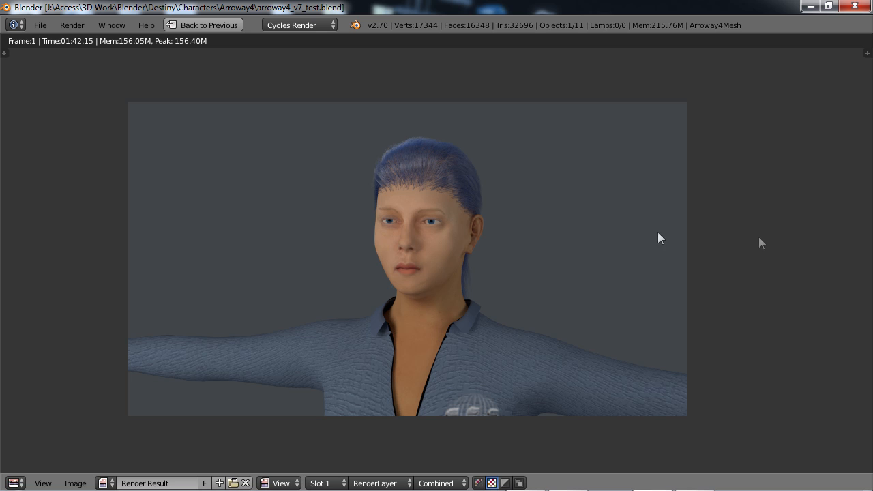
scroll(505, 251, up, 3)
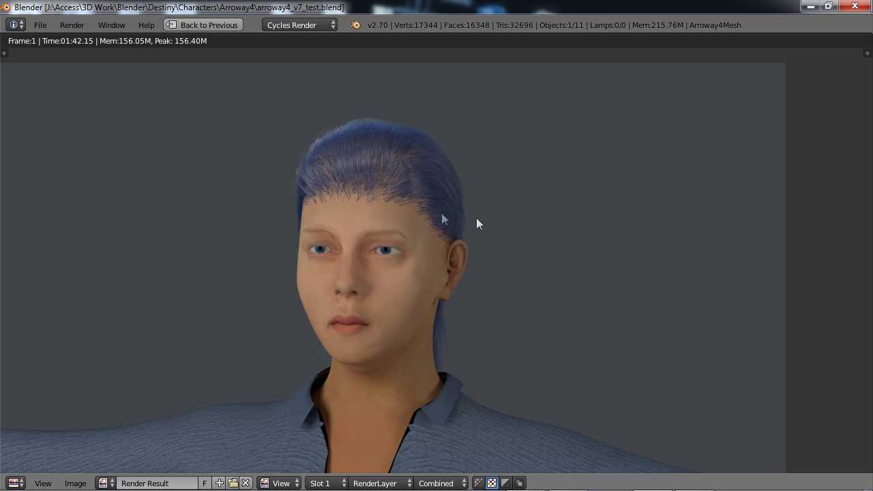
middle_drag(568, 261, 639, 258)
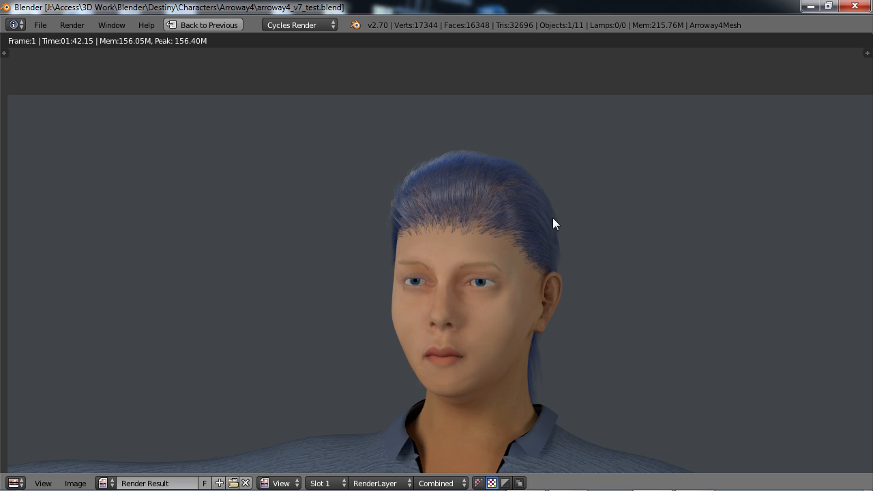
scroll(597, 221, down, 2)
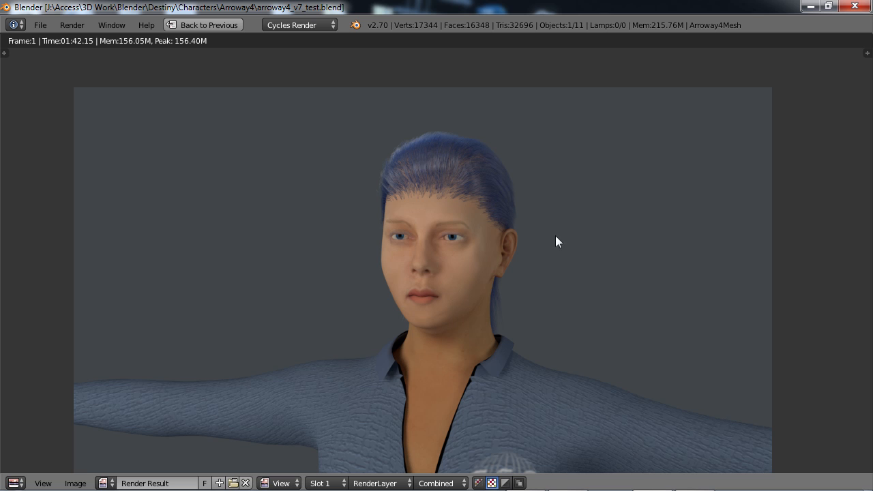
key(Escape)
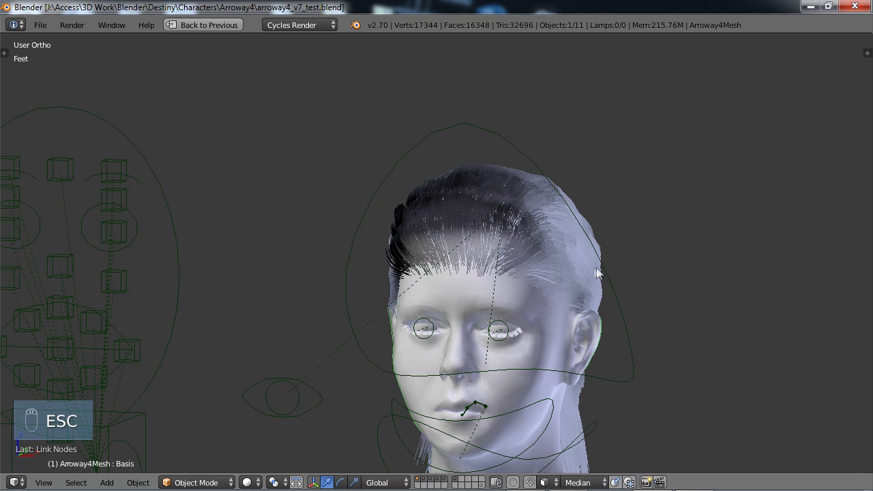
Reveal all hidden objects in the scene around the character.
scroll(591, 266, down, 2)
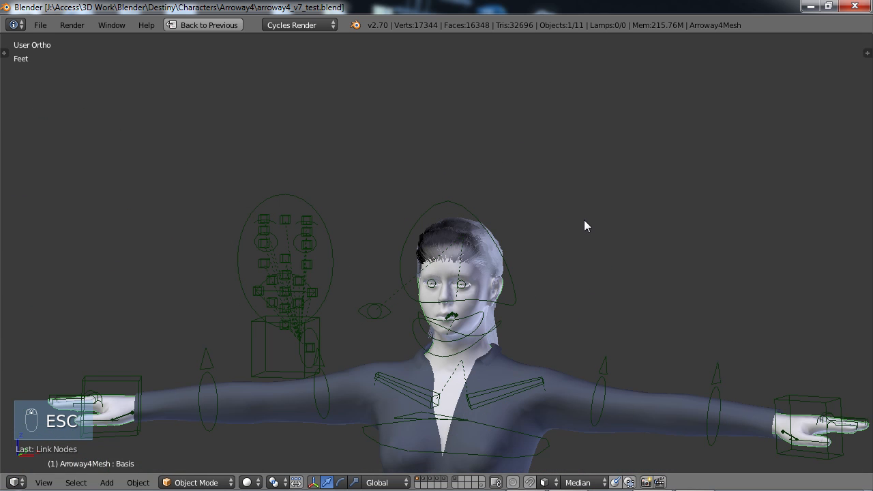
scroll(584, 219, down, 3)
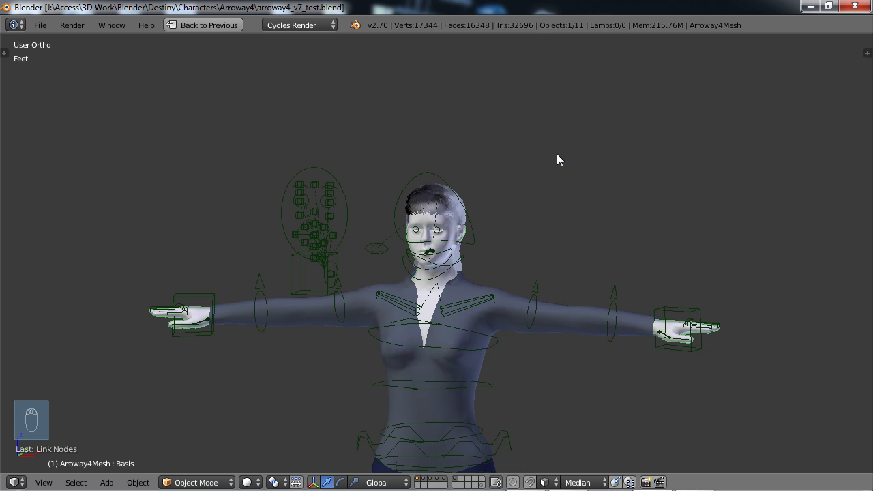
key(alt+h)
scroll(556, 154, down, 6)
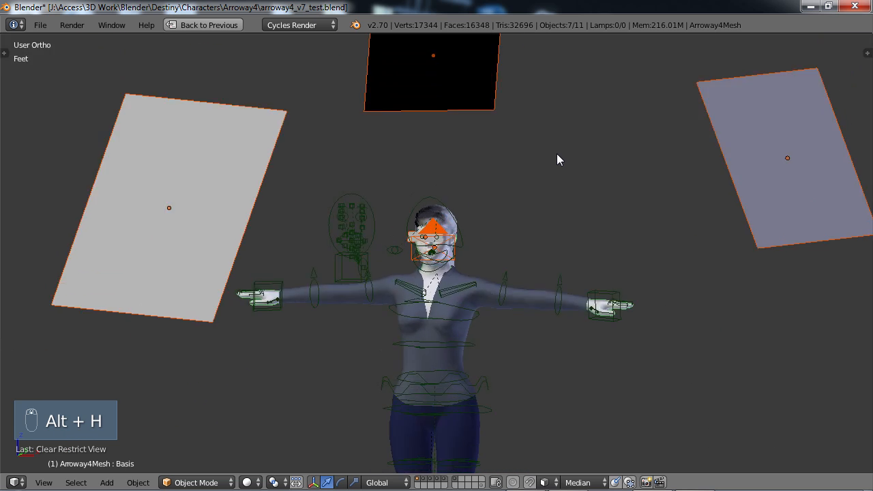
Examine the arrangement of light planes, camera and floor around the character from several angles and restore the multi-area layout.
middle_drag(672, 225, 563, 272)
scroll(601, 222, down, 3)
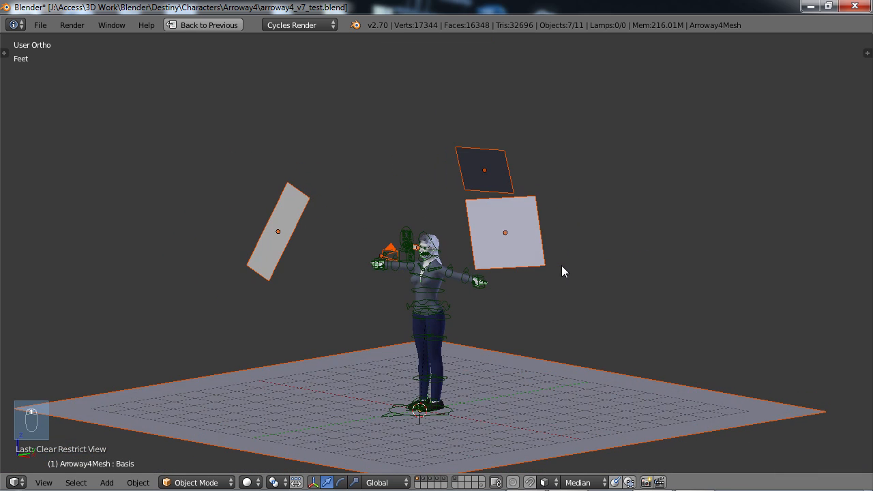
middle_drag(522, 226, 442, 261)
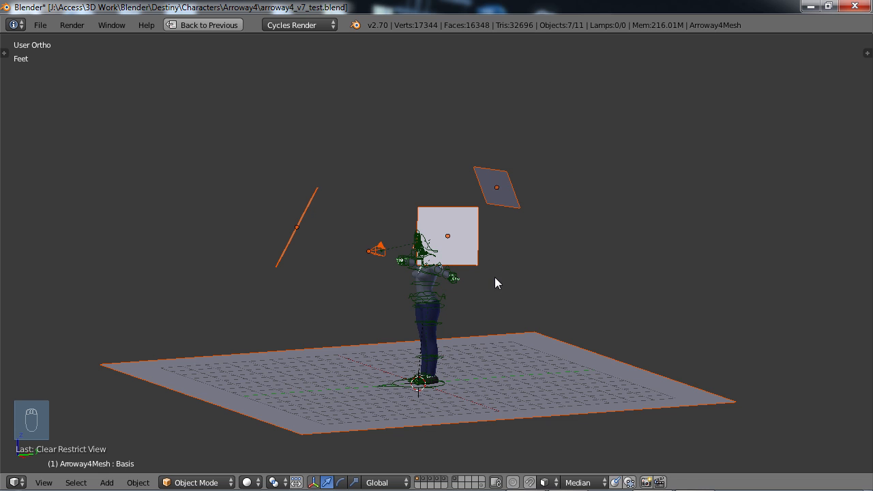
middle_drag(496, 284, 612, 286)
middle_drag(520, 319, 458, 375)
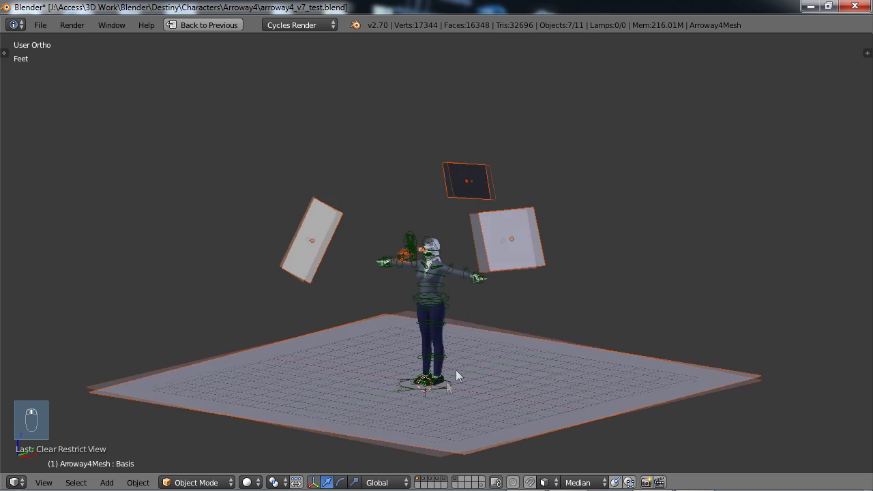
key(ctrl+Up)
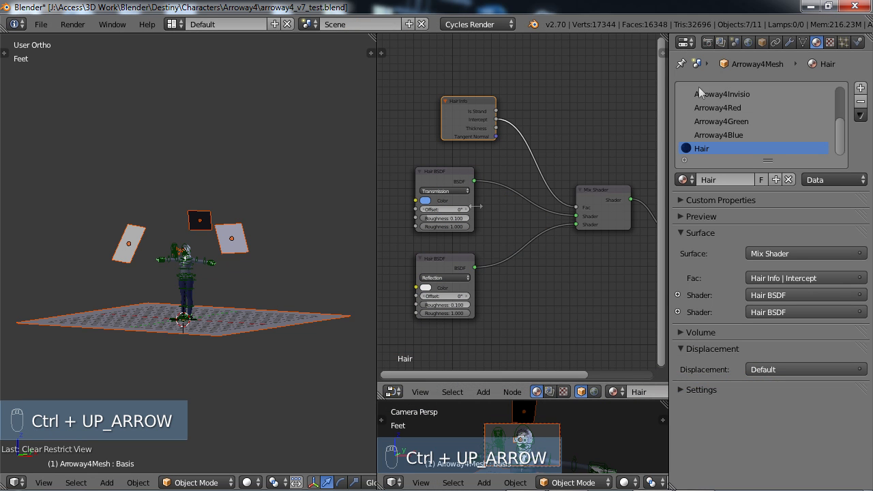
Review the world background settings, then select the small light plane in front of the character's eyes and examine its placement.
click(748, 42)
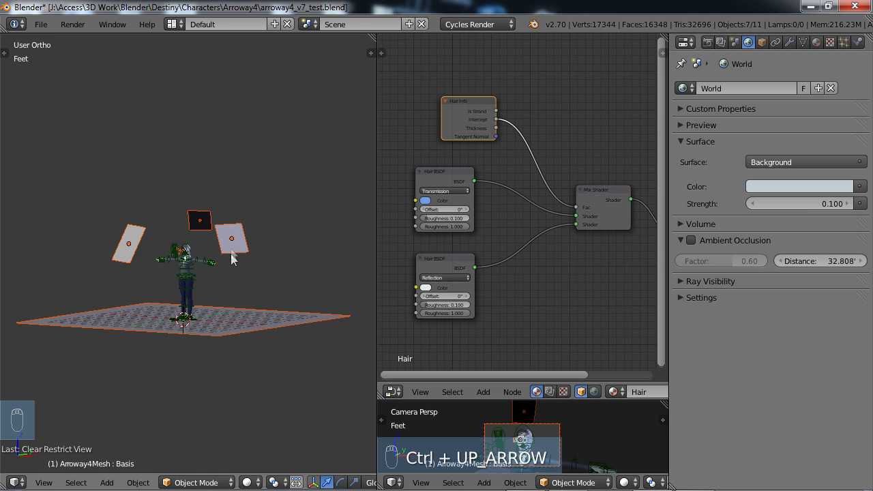
scroll(231, 254, up, 8)
scroll(218, 277, up, 8)
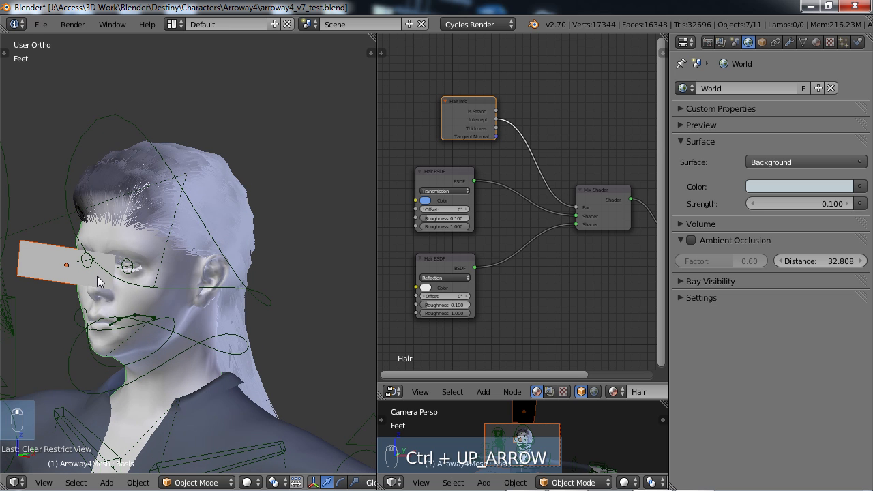
right_click(104, 274)
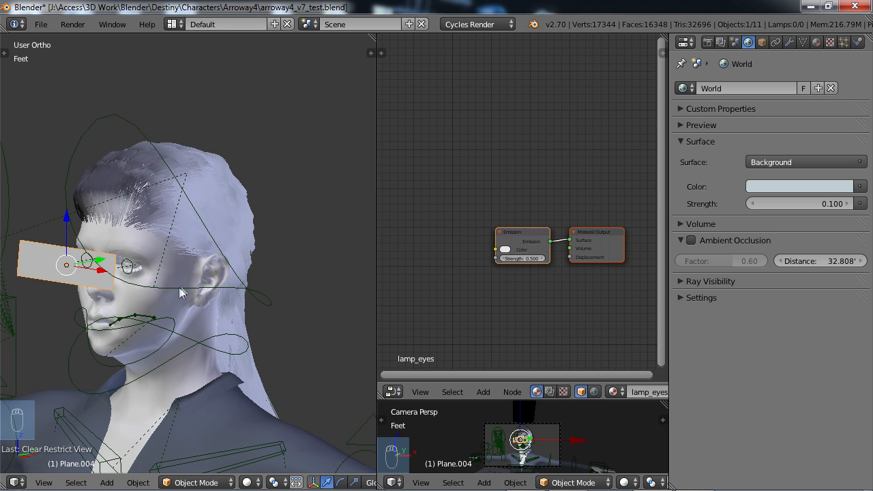
middle_drag(180, 288, 197, 309)
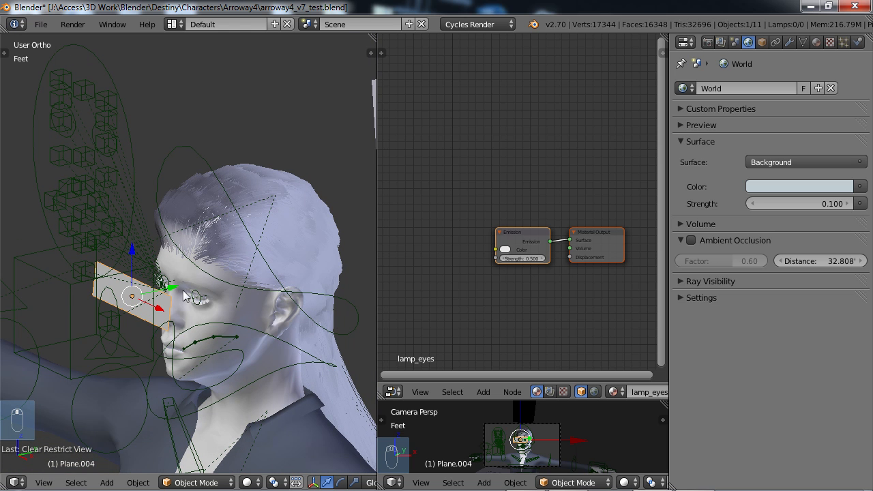
middle_drag(186, 304, 193, 310)
scroll(193, 312, up, 1)
scroll(198, 310, up, 1)
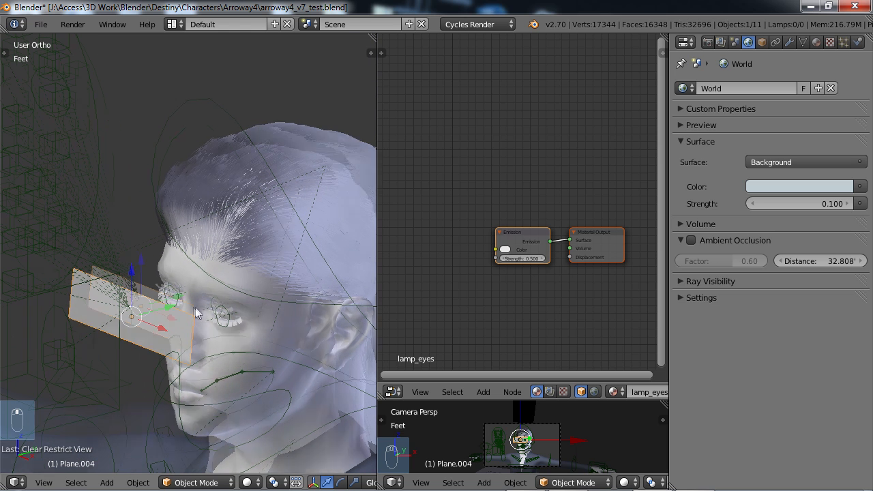
Examine the character's eyes up close in the render result to judge the effect of the eye light.
key(F11)
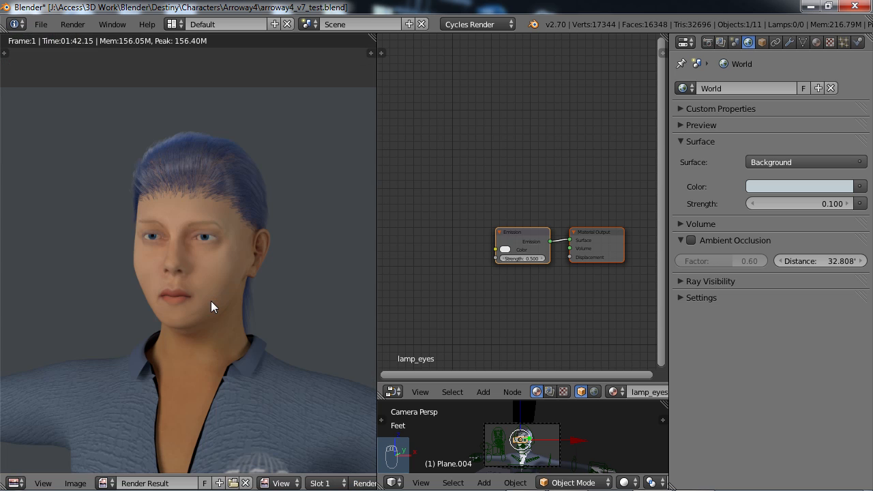
scroll(199, 278, up, 3)
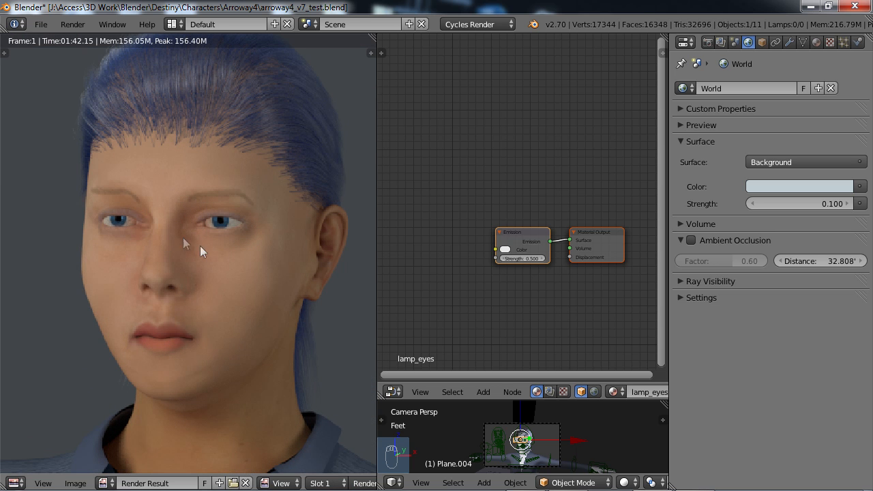
scroll(221, 253, down, 3)
In the character mesh's hair particle settings, set the children kink to Curl with an amplitude of 0.039.
click(844, 42)
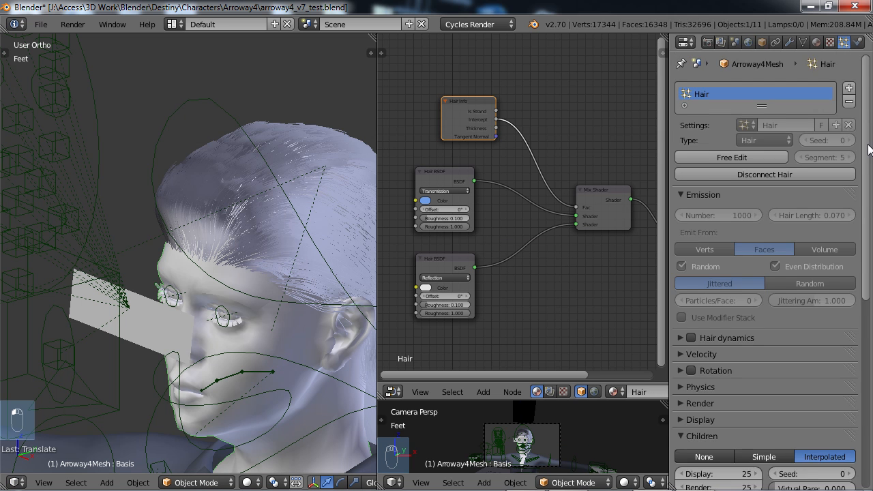
scroll(766, 272, down, 5)
scroll(724, 259, down, 6)
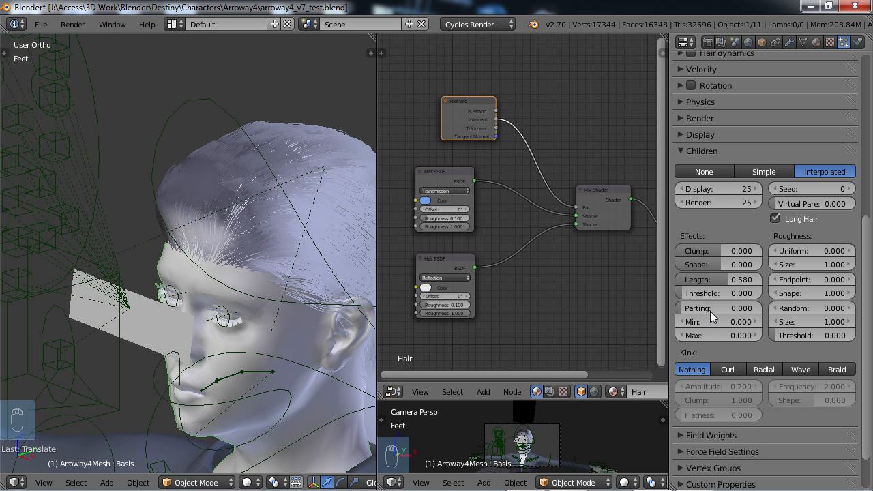
middle_drag(196, 308, 269, 315)
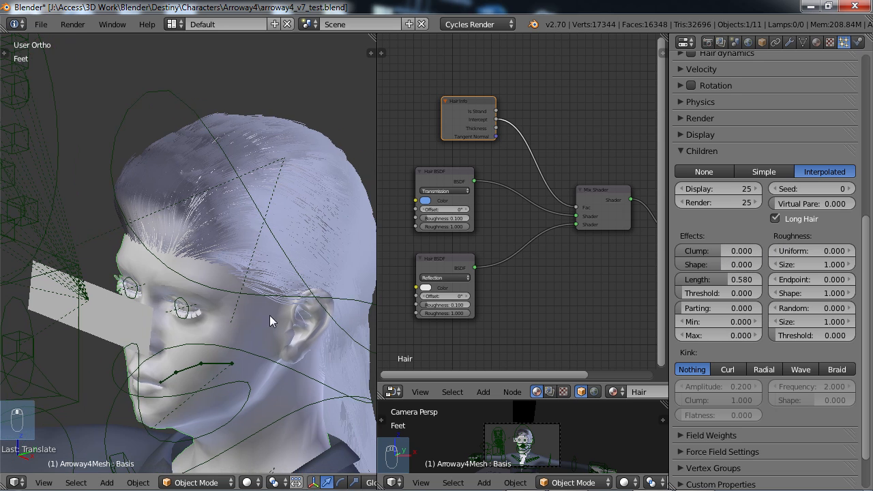
click(730, 369)
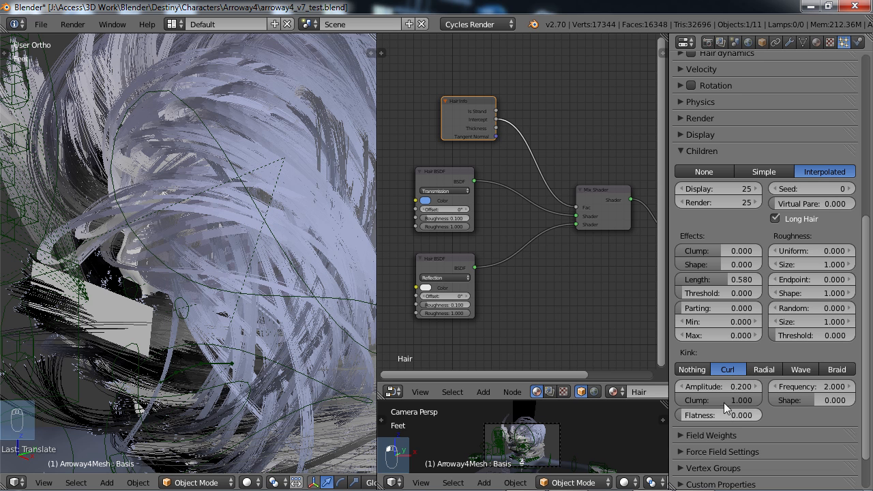
drag(735, 389, 628, 384)
Try the Radial and Wave kinks on the hair children, then use Braid with an amplitude of 0.030.
click(771, 369)
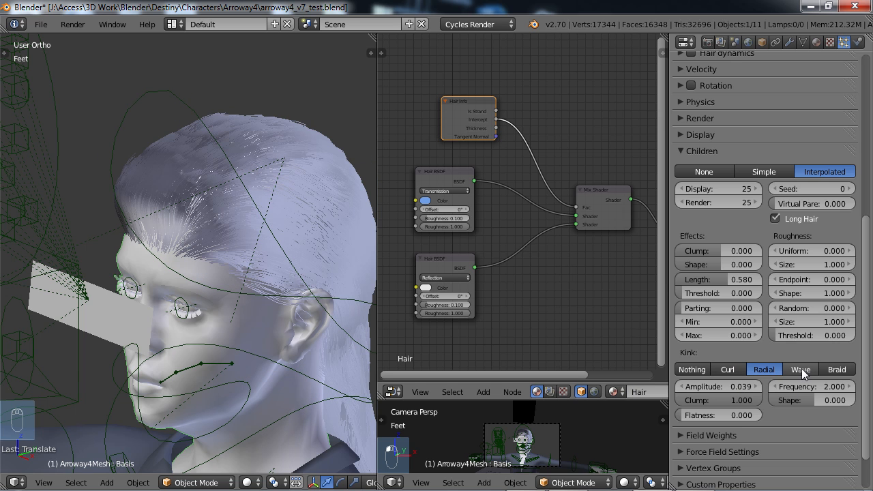
click(802, 369)
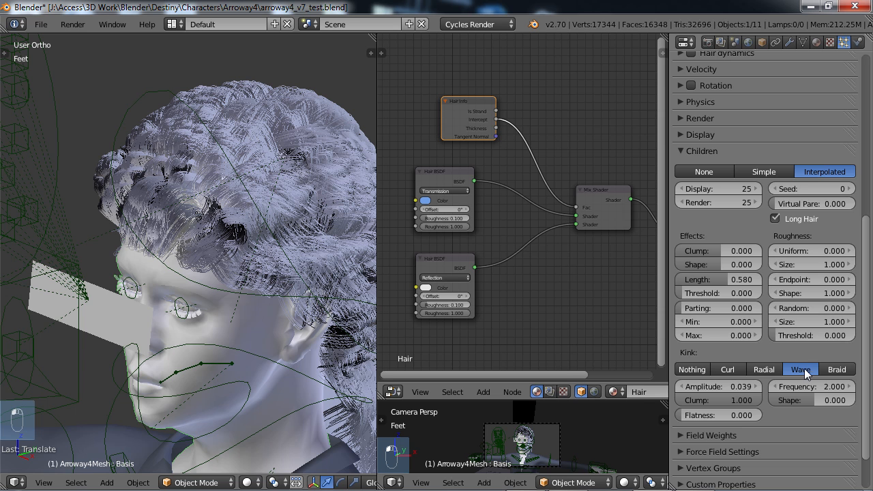
click(839, 370)
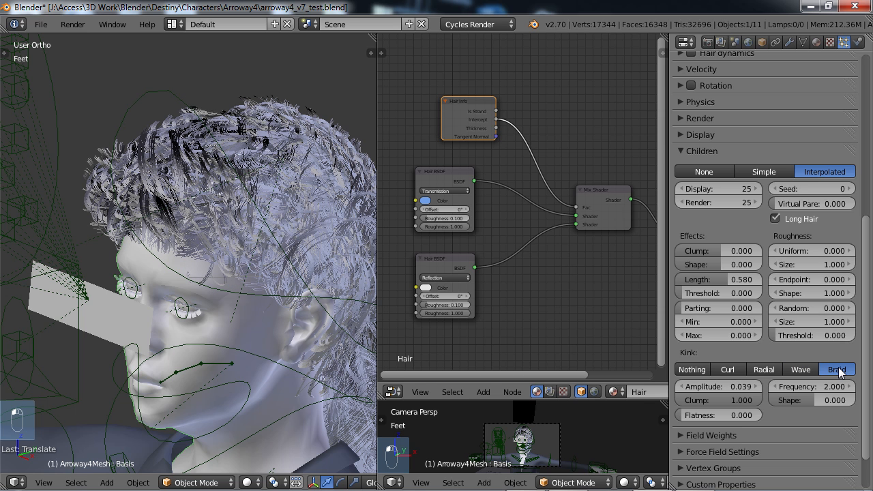
middle_drag(177, 343, 189, 331)
mouse_move(728, 389)
mouse_down()
mouse_move(699, 390)
mouse_move(718, 384)
mouse_up()
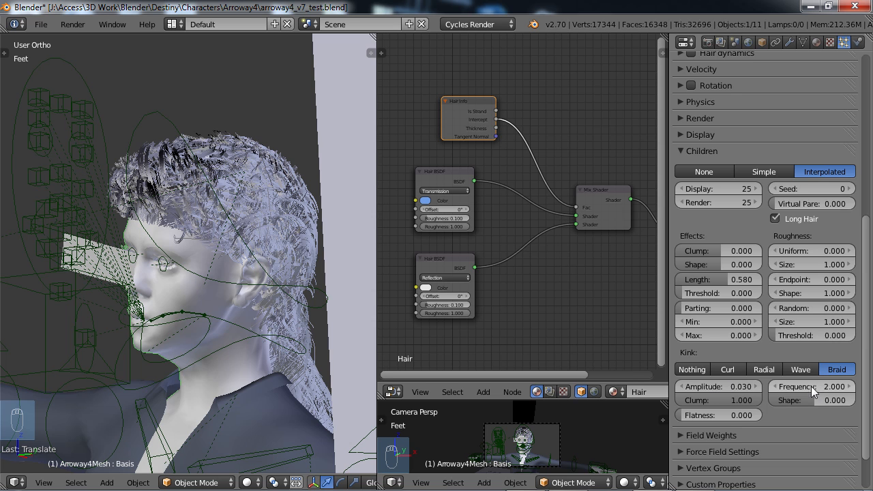
Set the hair kink to Curl with amplitude 0.058, frequency 1.381 and shape 0.252, and inspect the curls around the head.
mouse_move(828, 399)
mouse_down()
mouse_move(780, 399)
mouse_move(814, 397)
mouse_up()
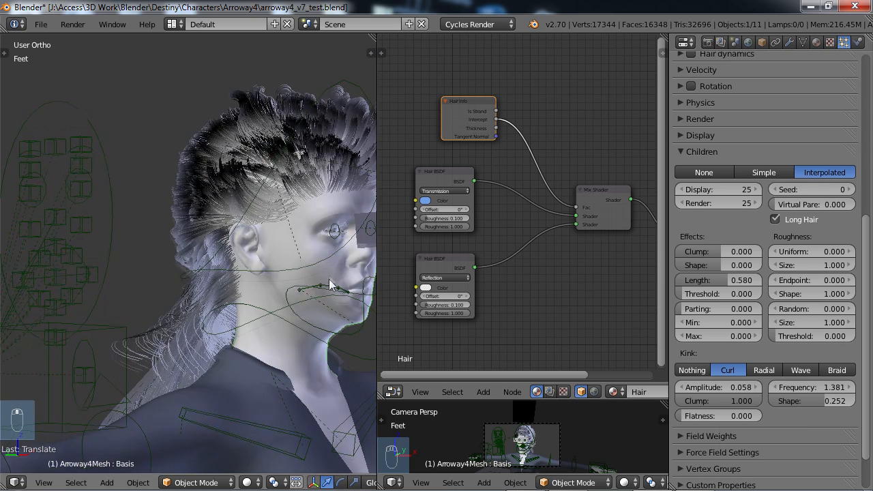
middle_drag(330, 285, 178, 282)
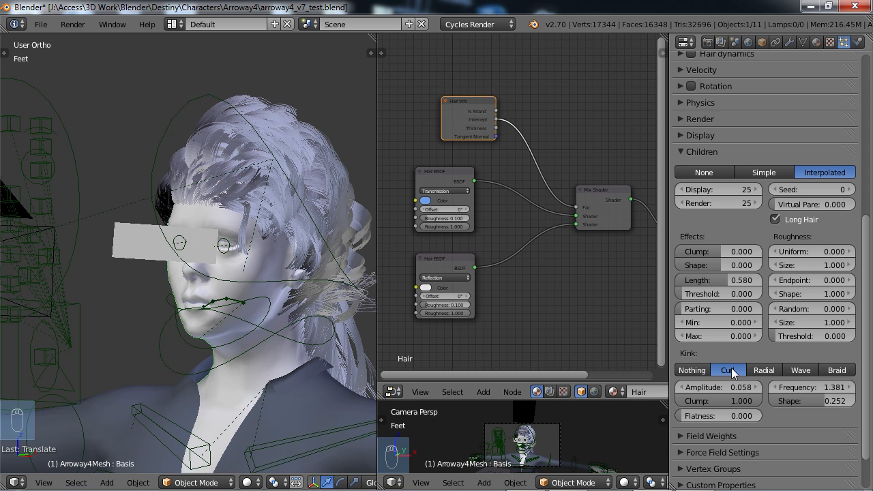
Switch the hair children's kink to Braid and review the other particle settings.
click(837, 370)
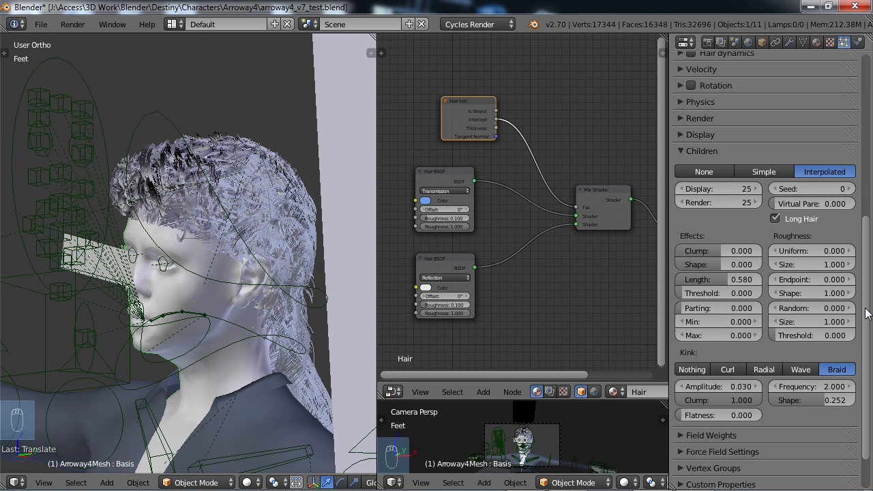
scroll(800, 211, up, 4)
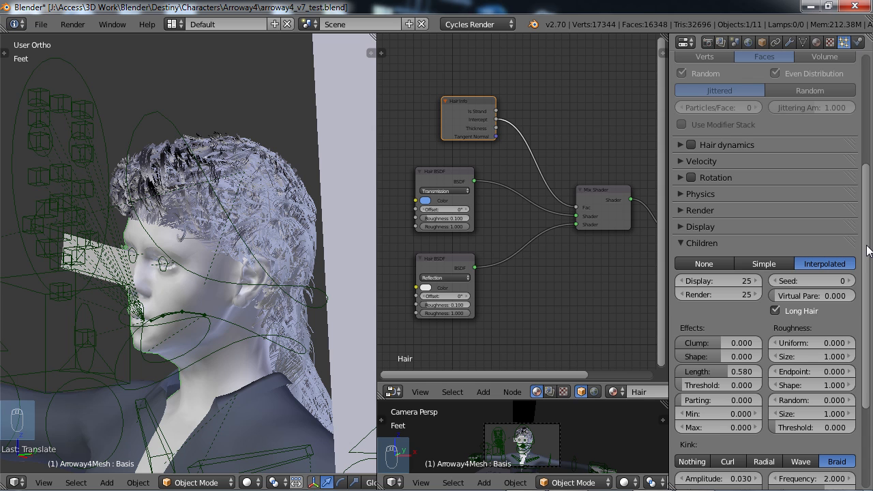
Examine the curled hair in the maximized render result.
scroll(869, 250, down, 1)
scroll(872, 259, up, 2)
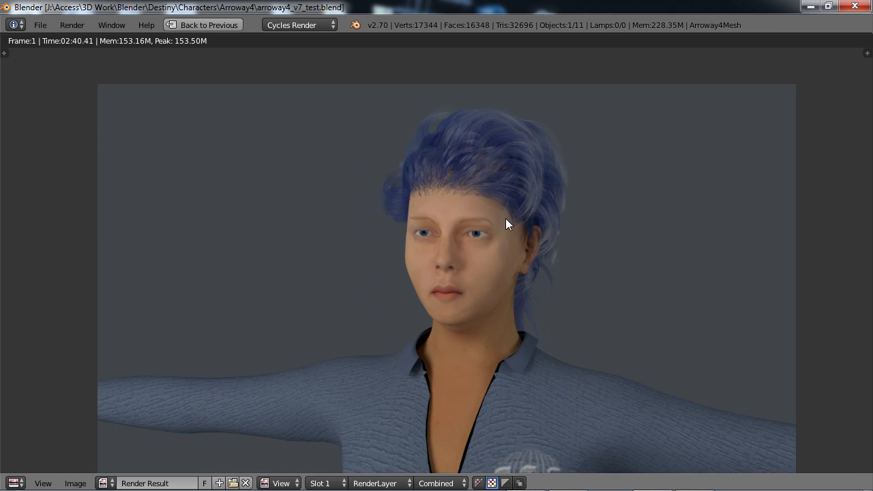
middle_drag(505, 224, 637, 193)
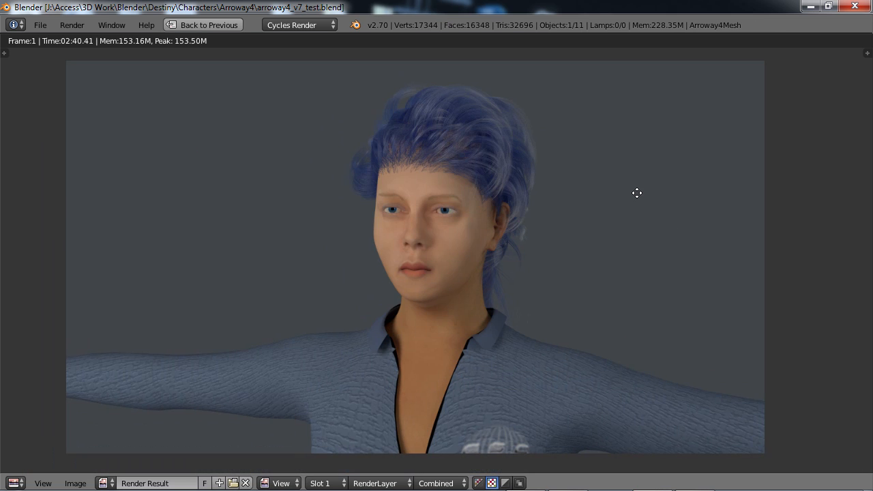